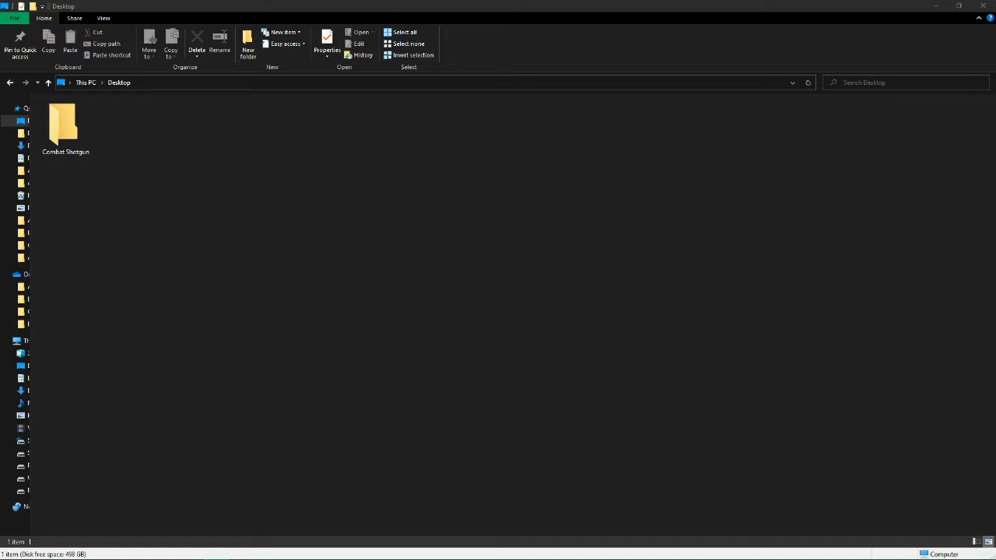
Step: Create a folder named PNGs inside the Combat Shotgun folder on the desktop
{"action": "left_click_drag", "start_coordinate": [288, 194], "coordinate": [110, 147]}
{"action": "left_click", "coordinate": [62, 130]}
{"action": "double_click", "coordinate": [62, 130]}
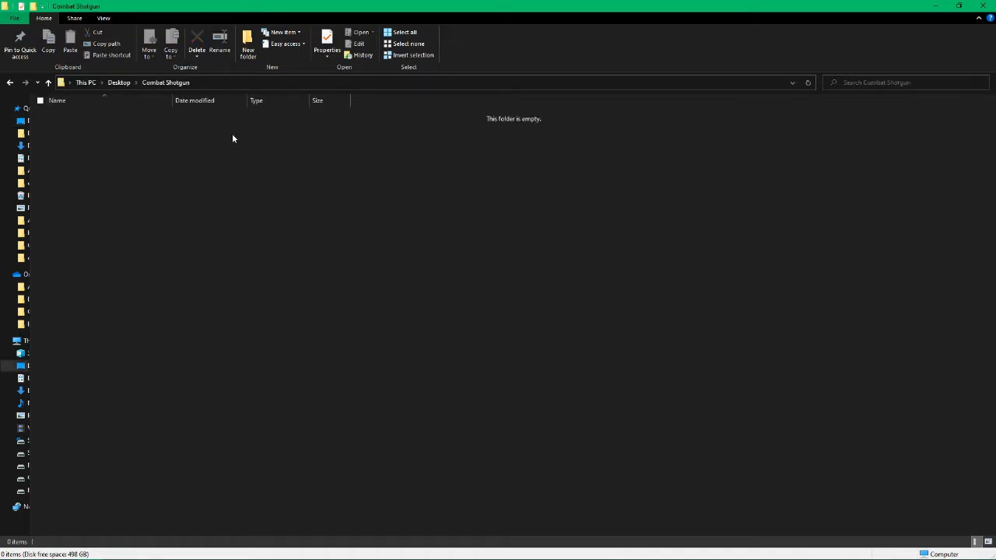
{"action": "left_click", "coordinate": [118, 82]}
{"action": "key", "text": "Return"}
{"action": "right_click", "coordinate": [179, 156]}
{"action": "mouse_move", "coordinate": [277, 327]}
{"action": "left_click", "coordinate": [335, 329]}
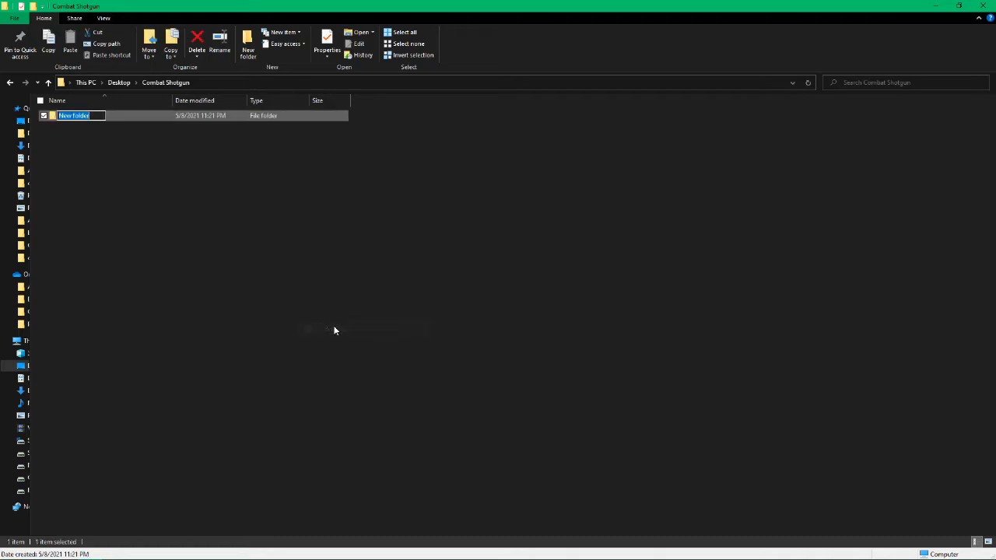
{"action": "type", "text": "PNGs"}
{"action": "left_click", "coordinate": [312, 261]}
Step: Open the Downloads folder and look at the VegaReleasev1.30 and Auto_Heckin_Texture_Converter folders
{"action": "left_click", "coordinate": [115, 86]}
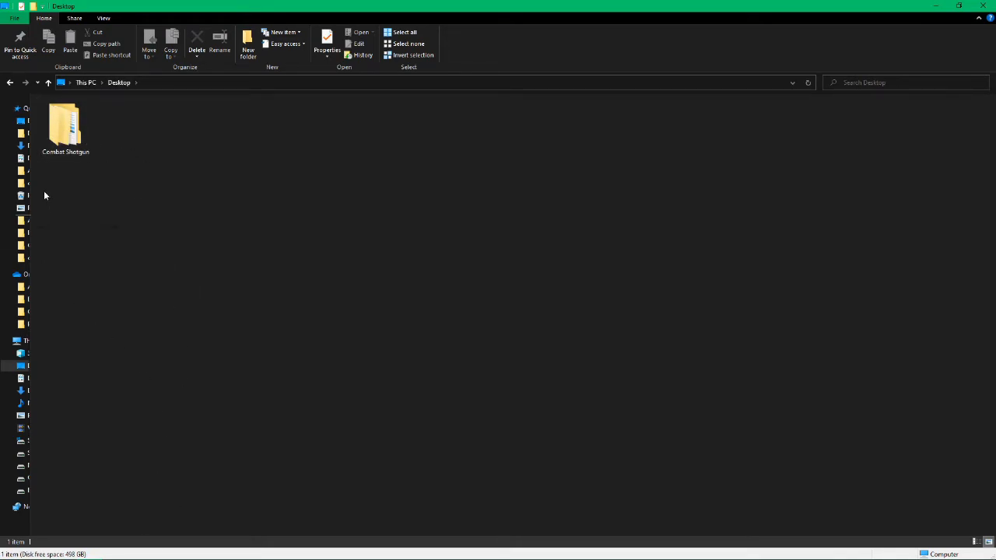
{"action": "left_click", "coordinate": [24, 146]}
{"action": "left_click_drag", "start_coordinate": [174, 221], "coordinate": [140, 171]}
{"action": "left_click", "coordinate": [121, 231]}
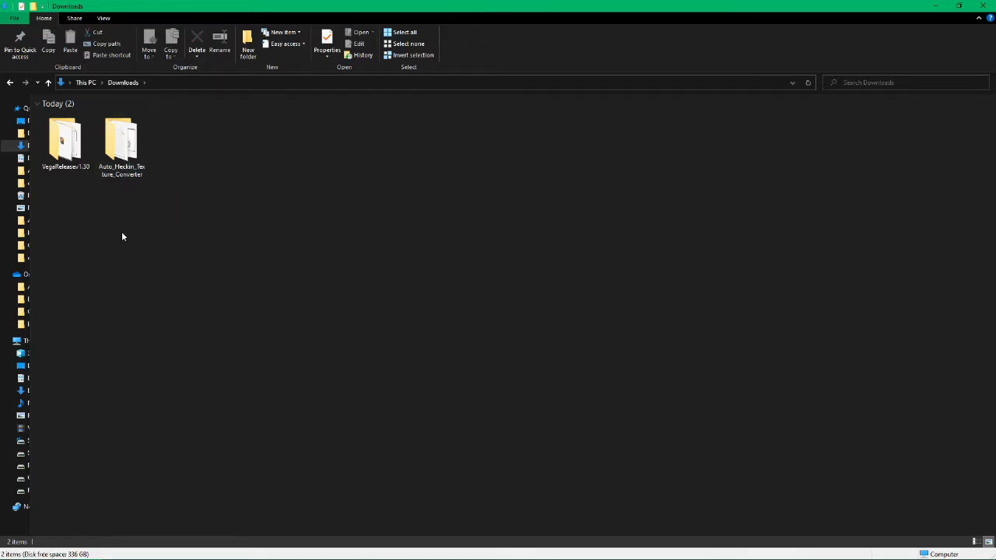
{"action": "left_click", "coordinate": [70, 156]}
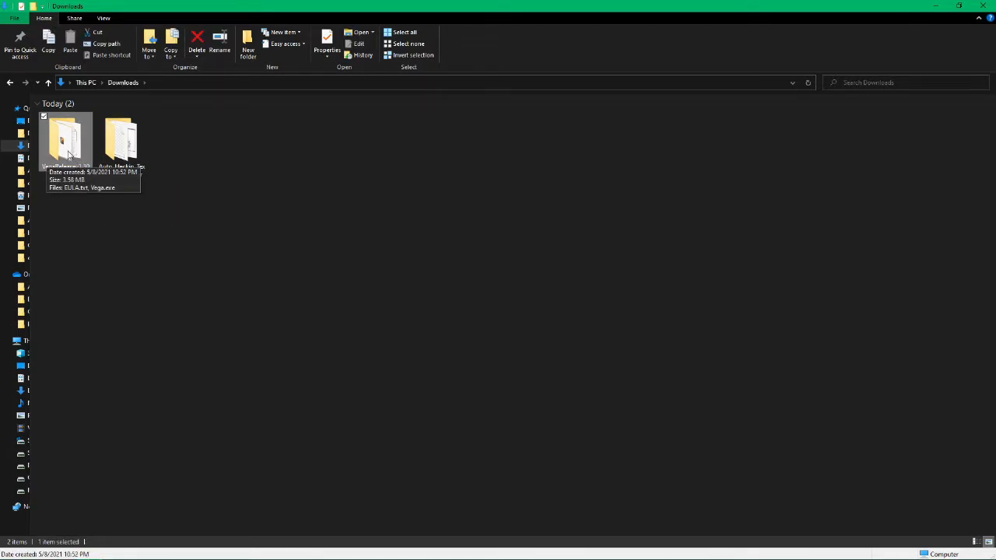
{"action": "left_click", "coordinate": [151, 203]}
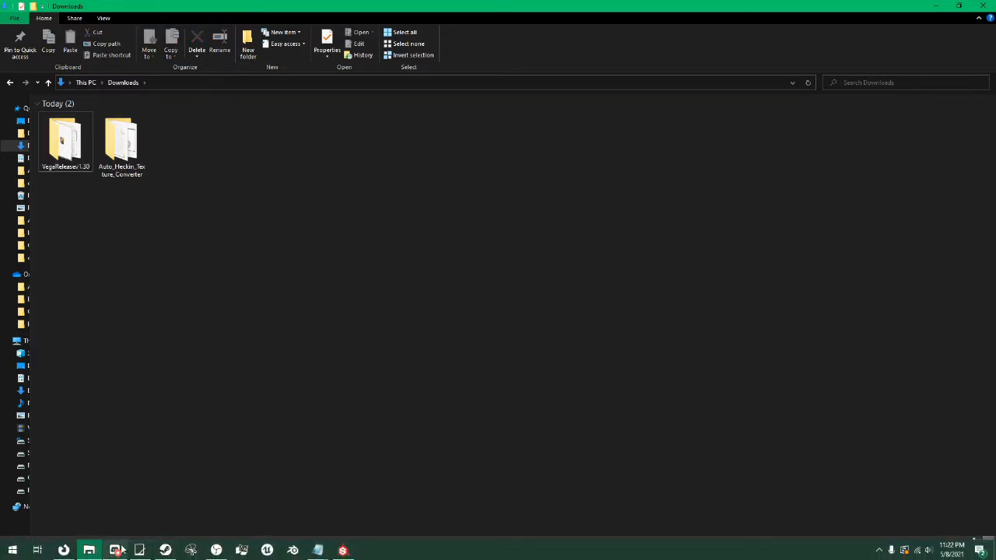
Step: Switch to paint.net and Substance Painter to look at both programs, and minimise them to return to the Downloads folder
{"action": "left_click", "coordinate": [139, 550]}
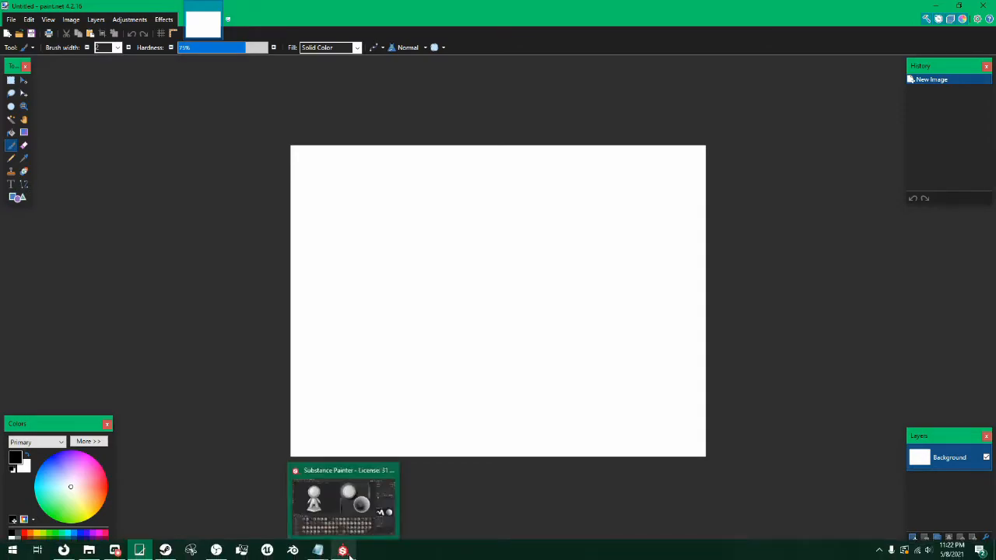
{"action": "left_click", "coordinate": [348, 537]}
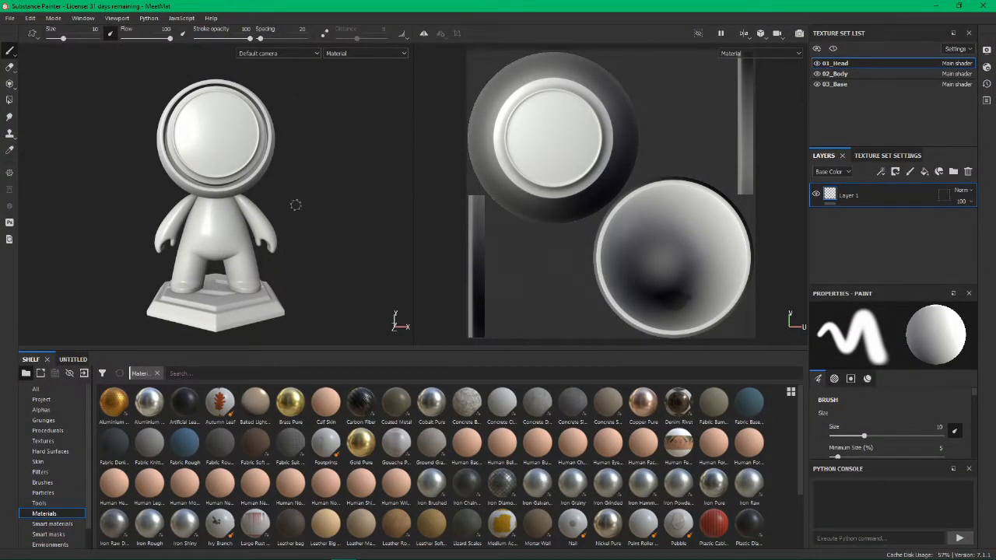
{"action": "left_click", "coordinate": [936, 6]}
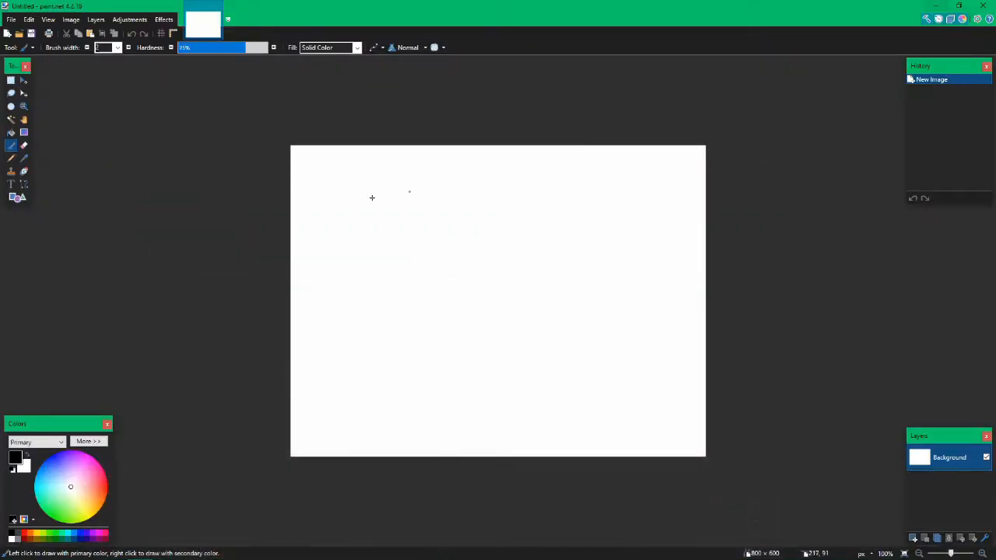
{"action": "left_click", "coordinate": [936, 6]}
Step: Move the Auto_Heckin_Texture_Converter folder from Downloads into the Combat Shotgun folder on the desktop
{"action": "left_click", "coordinate": [125, 144]}
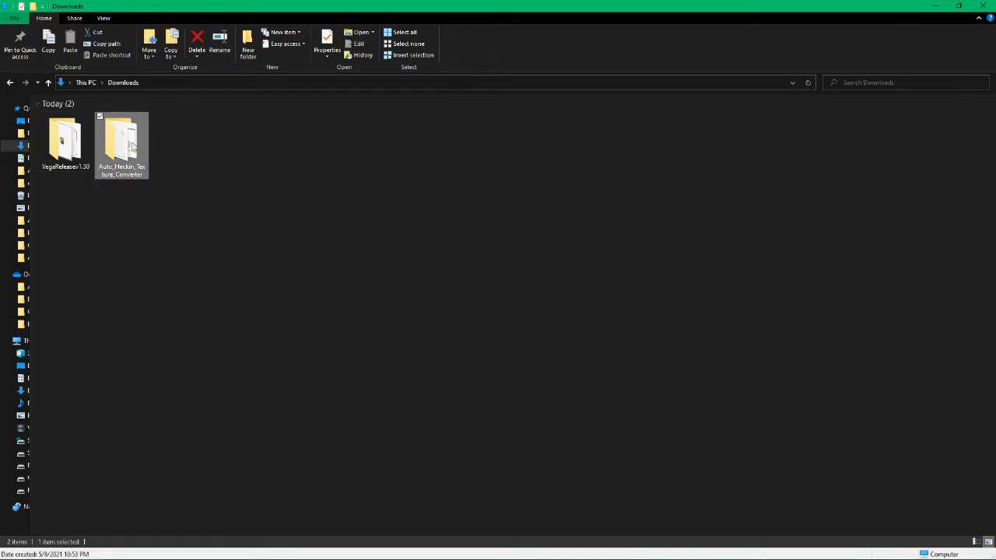
{"action": "double_click", "coordinate": [131, 146]}
{"action": "left_click", "coordinate": [128, 83]}
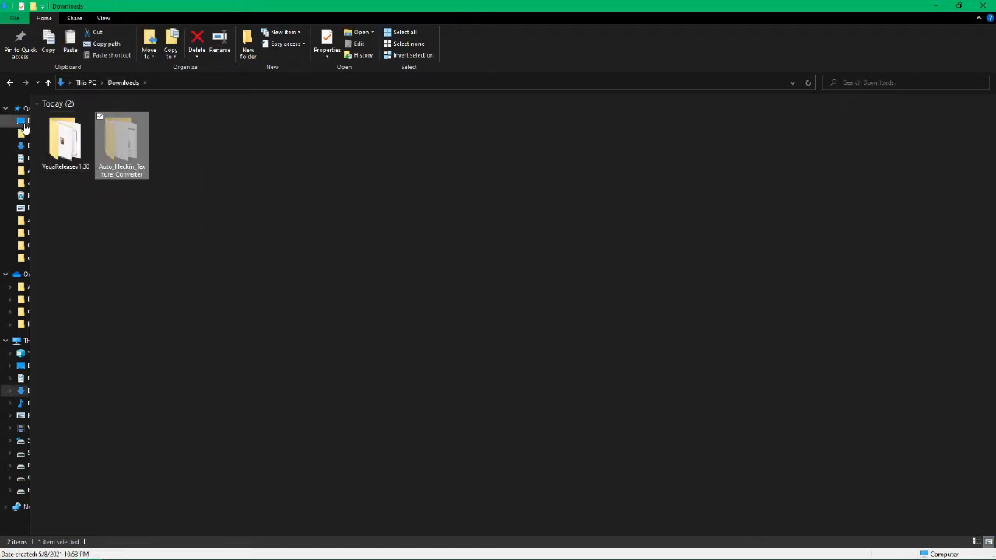
{"action": "left_click", "coordinate": [24, 127]}
{"action": "double_click", "coordinate": [66, 136]}
{"action": "key", "text": "ctrl+v"}
{"action": "left_click", "coordinate": [63, 162]}
Step: Put Vega.exe from the downloaded VegaReleasev1.30 folder into the DOOMEternal installation folder, reached through the game's local files in Steam
{"action": "left_click", "coordinate": [22, 135]}
{"action": "left_click", "coordinate": [22, 147]}
{"action": "double_click", "coordinate": [89, 151]}
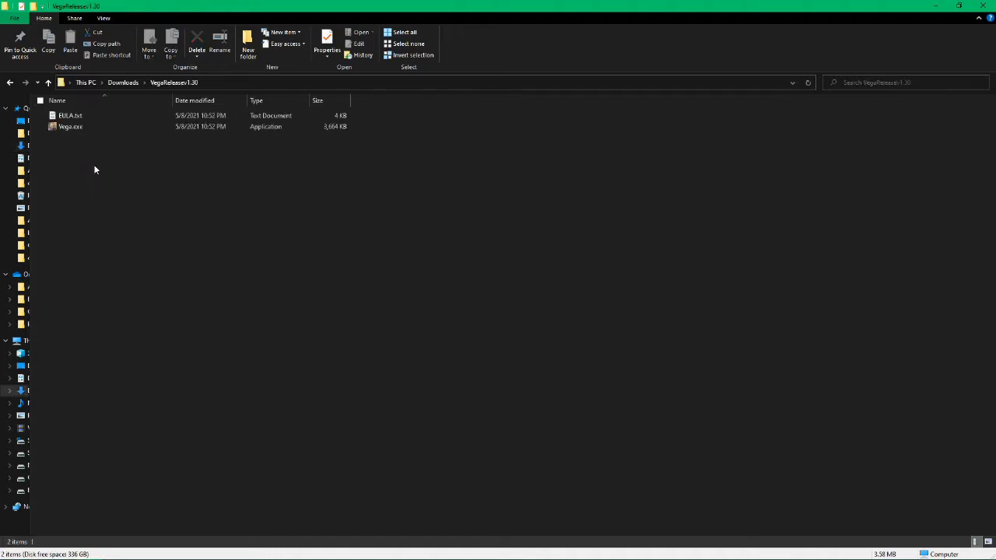
{"action": "left_click", "coordinate": [78, 127]}
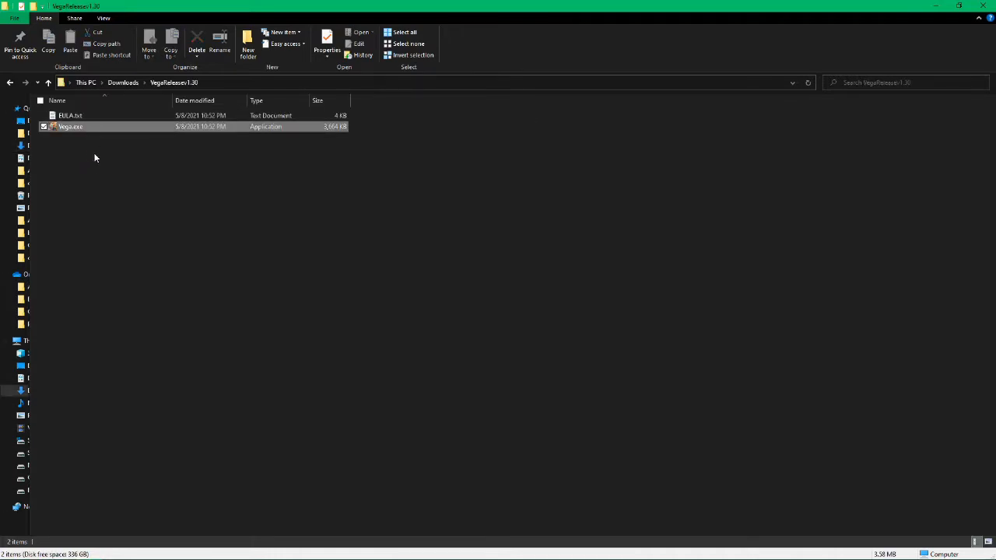
{"action": "left_click", "coordinate": [24, 147]}
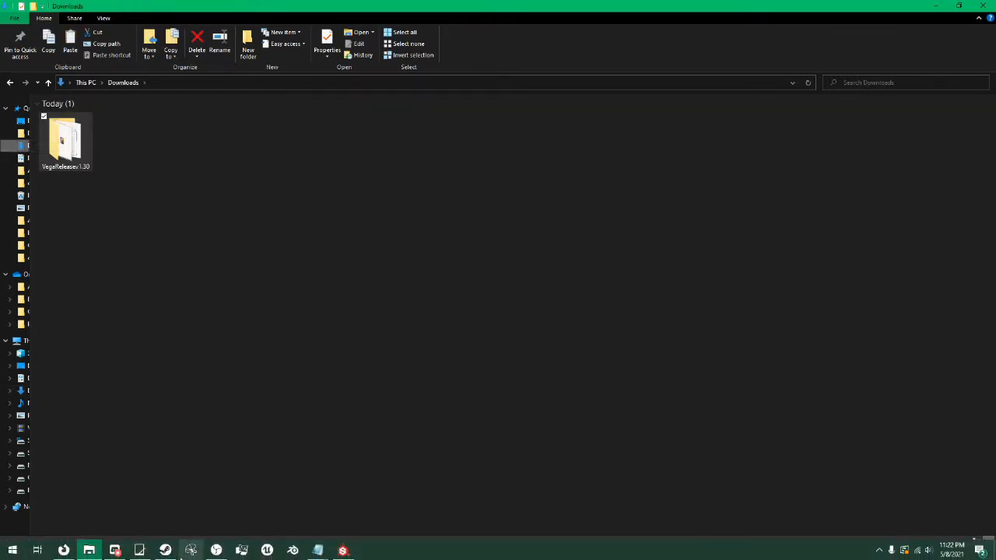
{"action": "left_click", "coordinate": [165, 551]}
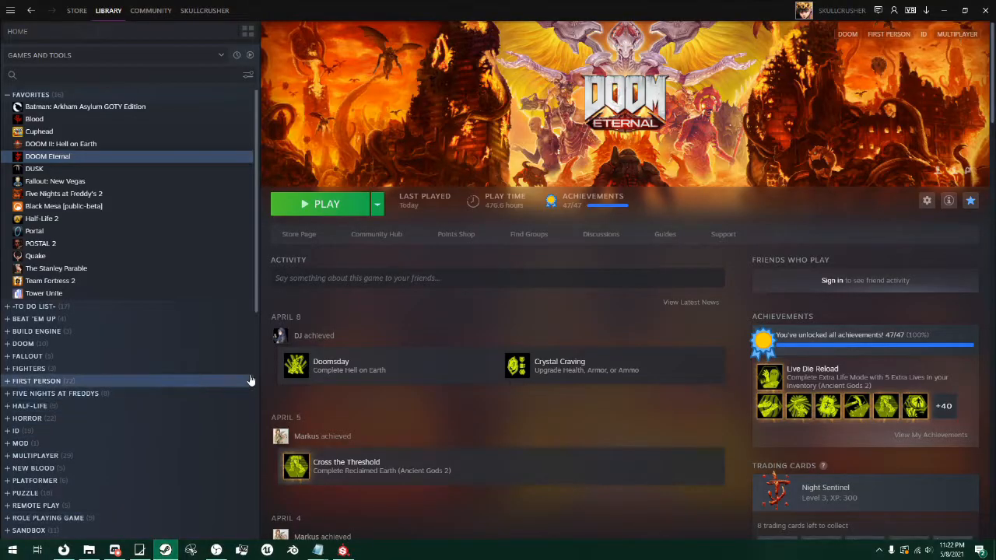
{"action": "right_click", "coordinate": [120, 158]}
{"action": "mouse_move", "coordinate": [150, 215]}
{"action": "left_click", "coordinate": [238, 230]}
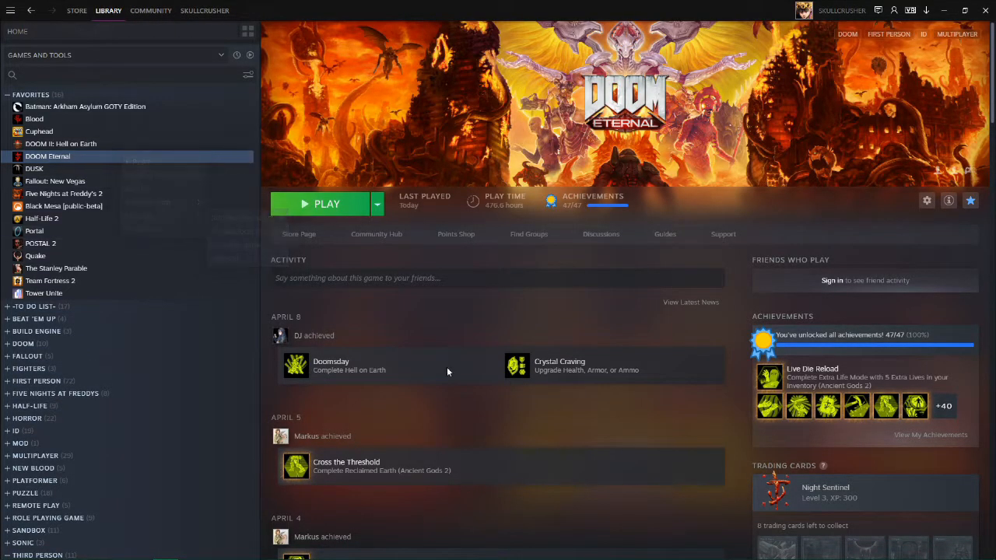
{"action": "key", "text": "ctrl+v"}
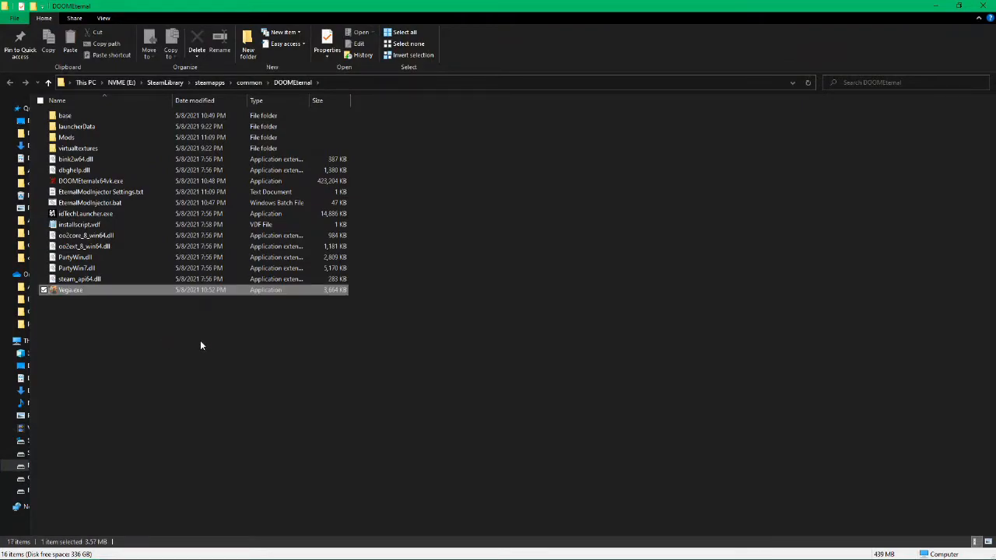
Step: Launch Vega from the DOOMEternal folder and configure it to load only models and export them as Wavefront OBJ
{"action": "double_click", "coordinate": [70, 291]}
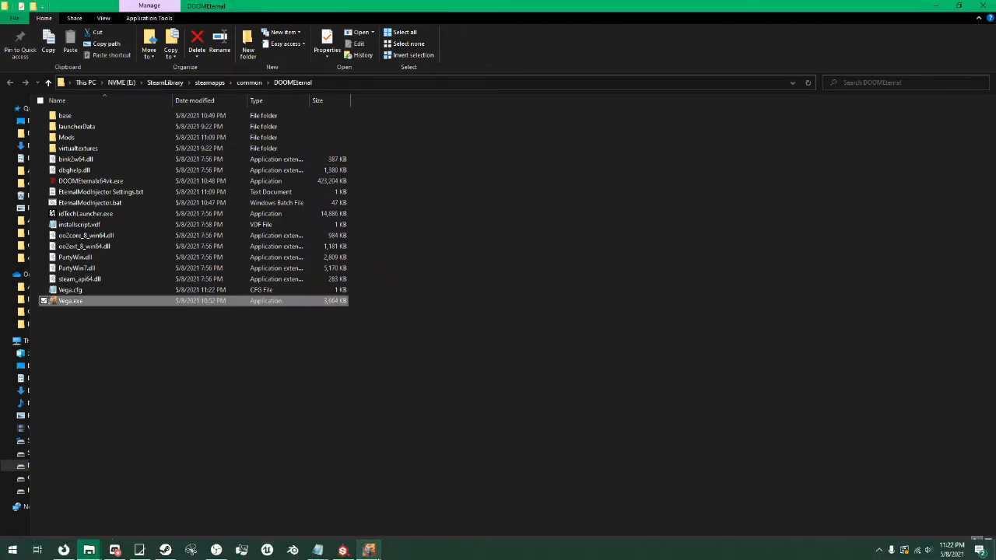
{"action": "left_click", "coordinate": [669, 397]}
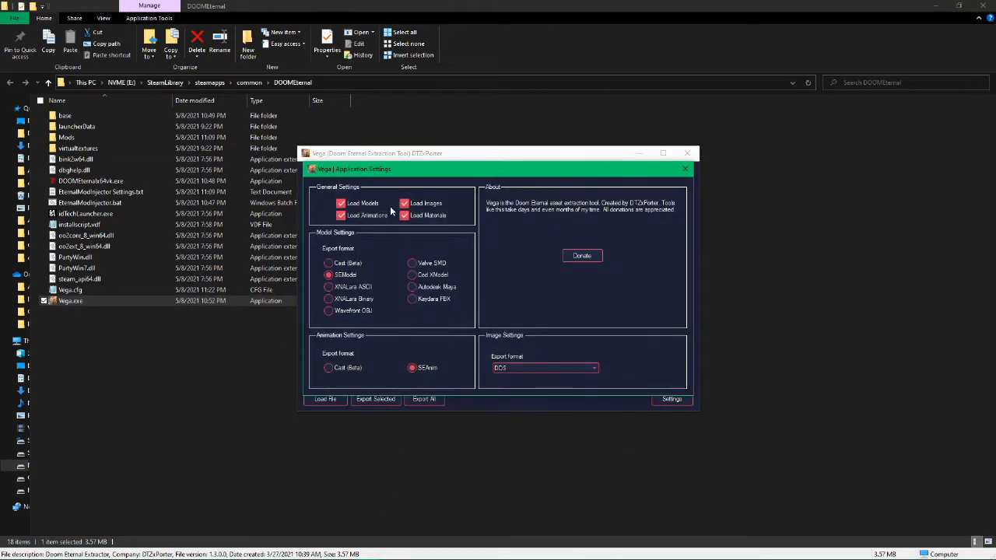
{"action": "left_click", "coordinate": [406, 204]}
{"action": "left_click", "coordinate": [405, 216]}
{"action": "left_click", "coordinate": [341, 215]}
{"action": "left_click", "coordinate": [343, 310]}
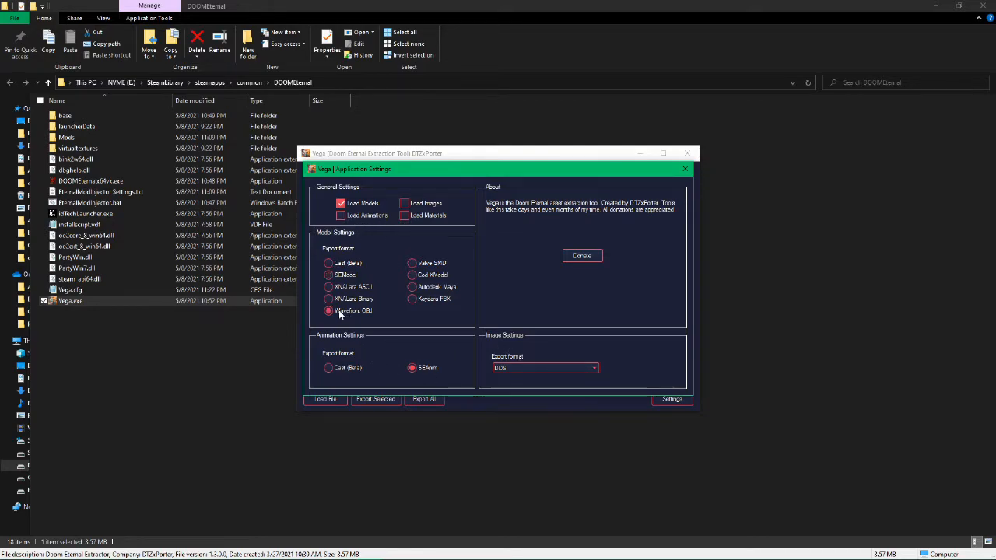
{"action": "left_click", "coordinate": [685, 169]}
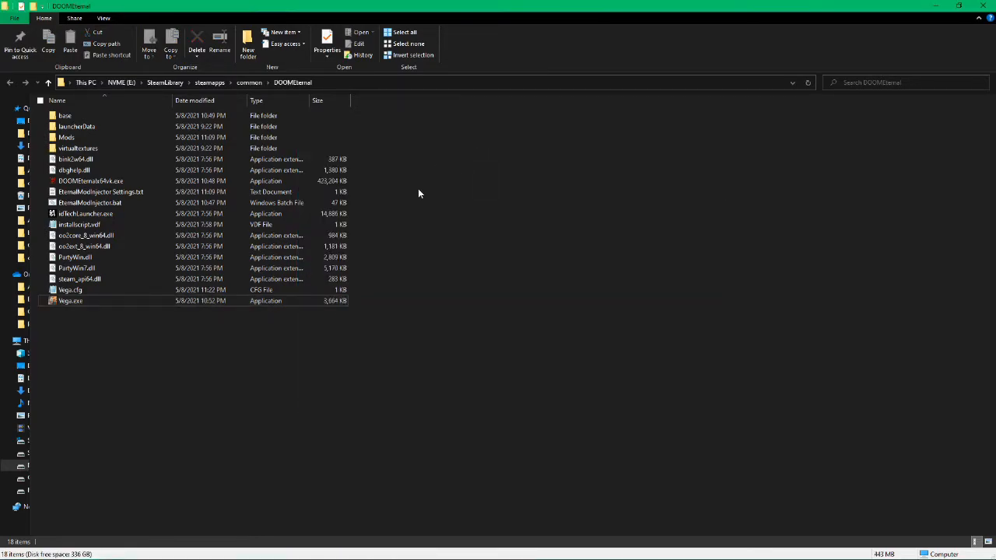
Step: Look inside the game's Mods folder and return to the DOOMEternal folder
{"action": "left_click", "coordinate": [369, 550]}
{"action": "double_click", "coordinate": [92, 138]}
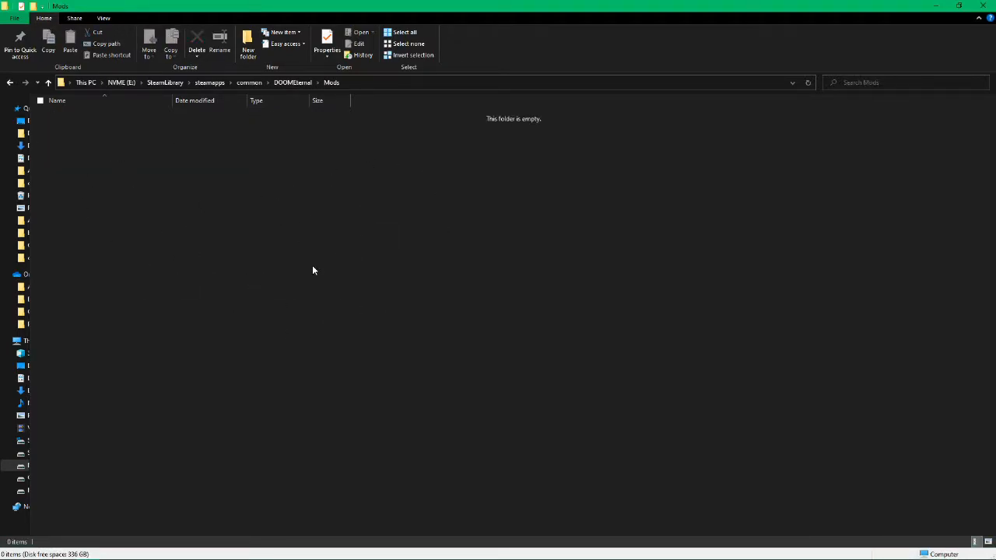
{"action": "left_click_drag", "start_coordinate": [282, 304], "coordinate": [263, 156]}
{"action": "left_click", "coordinate": [291, 84]}
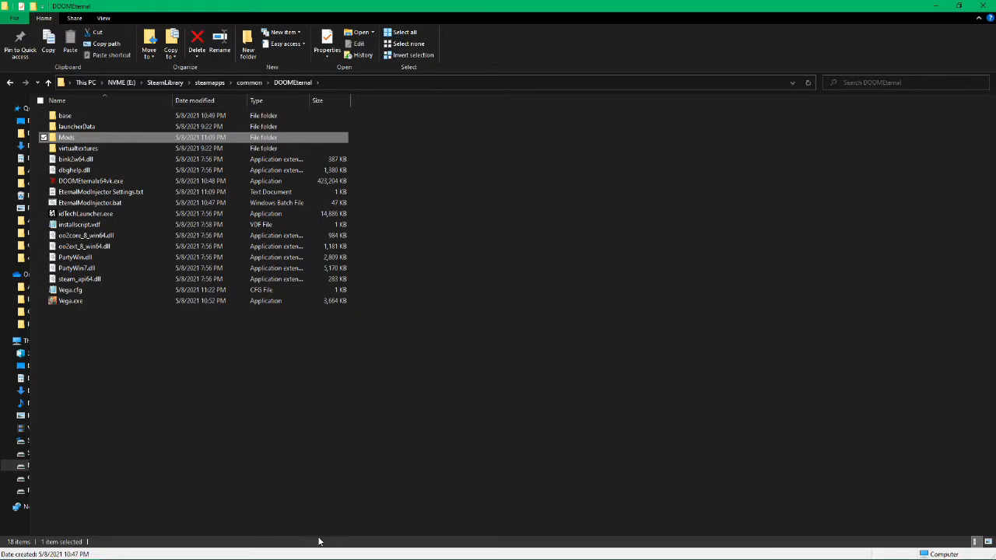
Step: Switch back to Vega and load gameresources.resources from the game's base folder
{"action": "left_click", "coordinate": [366, 553]}
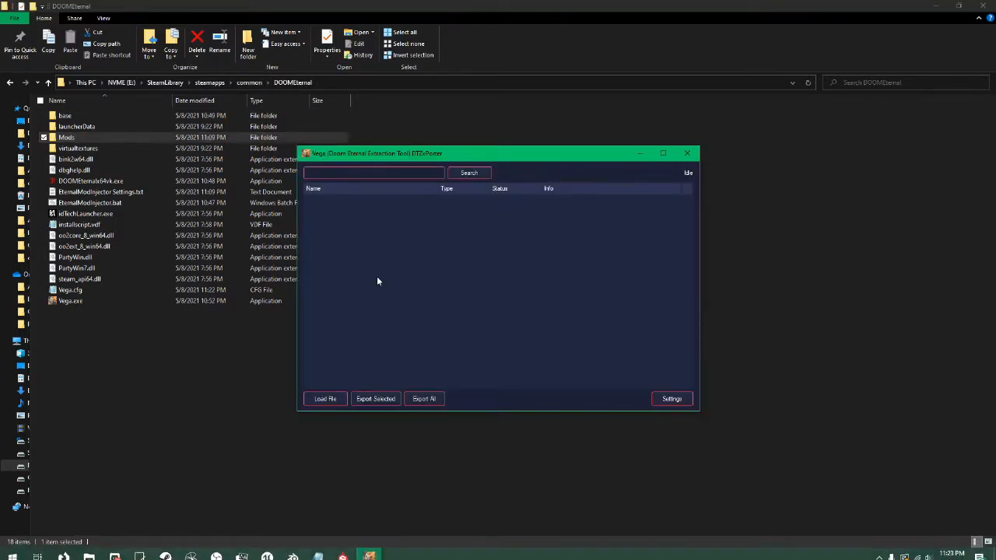
{"action": "left_click", "coordinate": [325, 398]}
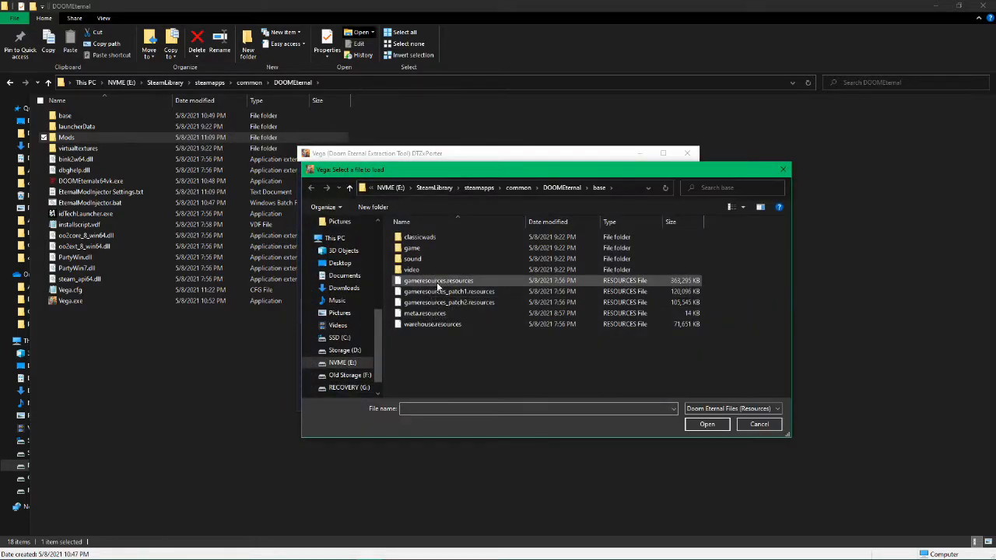
{"action": "double_click", "coordinate": [436, 283]}
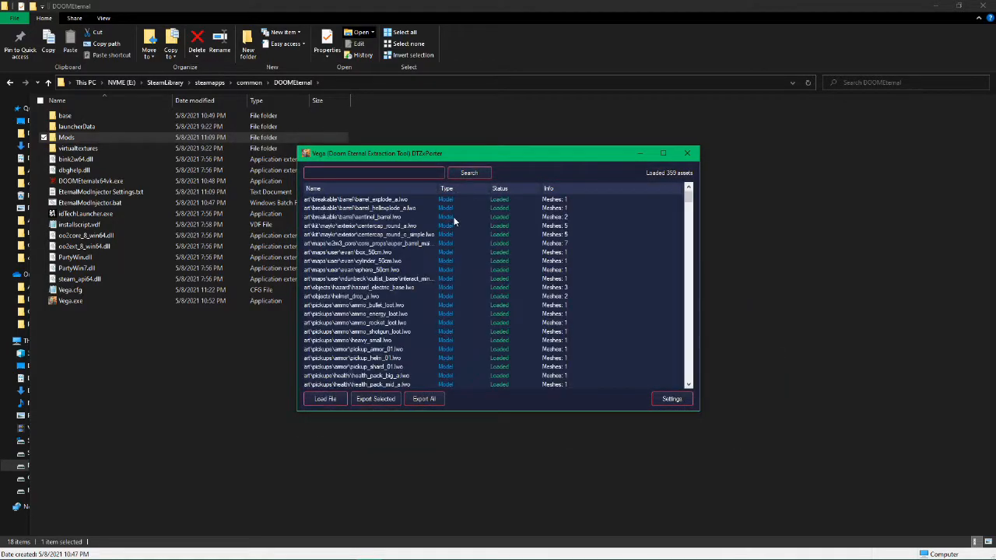
Step: Search the loaded assets for "shotgun", widen the name column and export the shotgun.md6mesh model
{"action": "scroll", "coordinate": [463, 204], "scroll_direction": "down", "scroll_amount": 3}
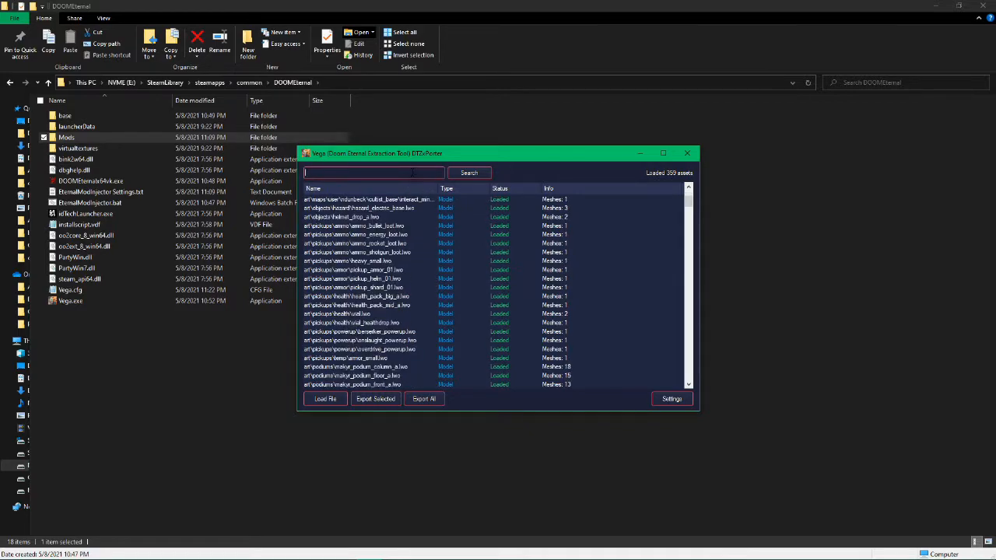
{"action": "key", "text": "Return"}
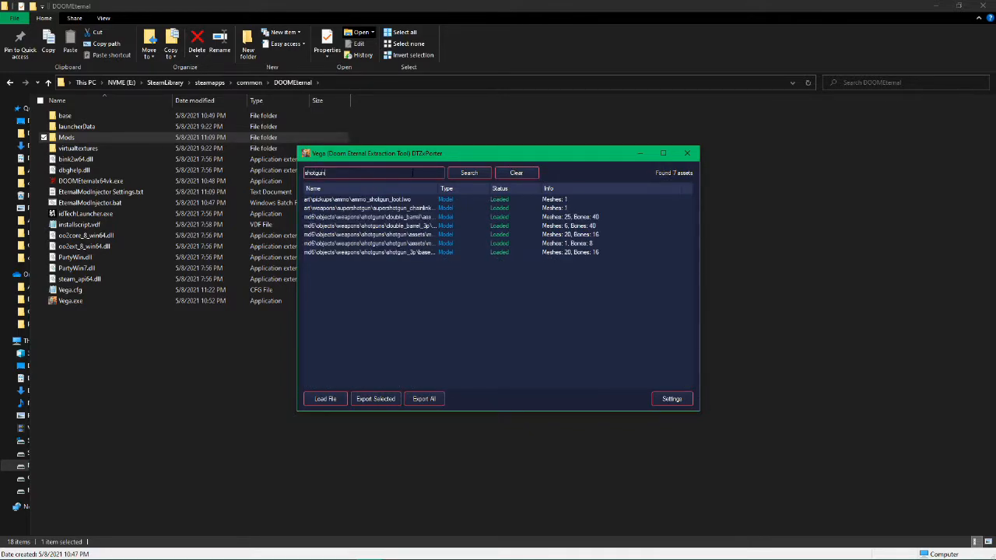
{"action": "left_click_drag", "start_coordinate": [440, 186], "coordinate": [553, 199]}
{"action": "left_click", "coordinate": [468, 244]}
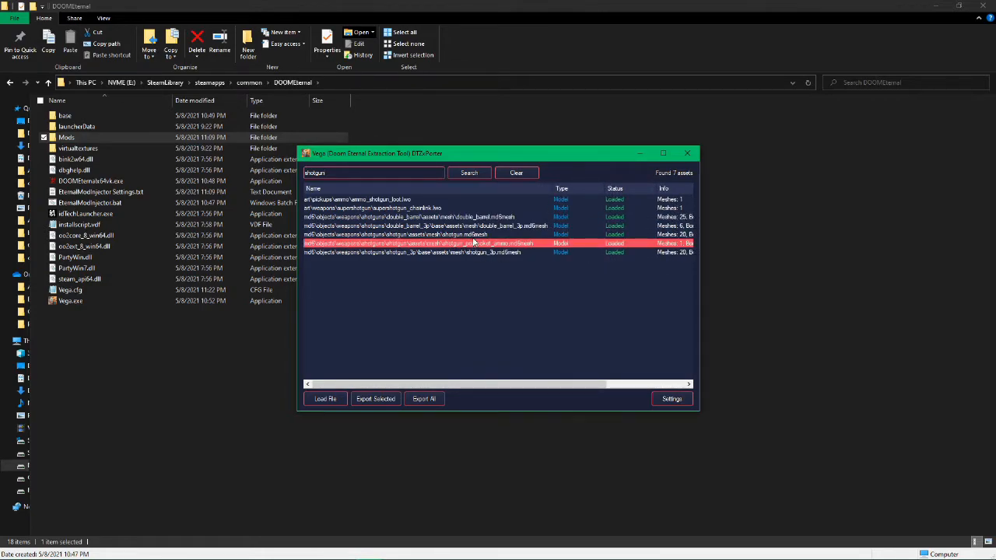
{"action": "left_click", "coordinate": [474, 235]}
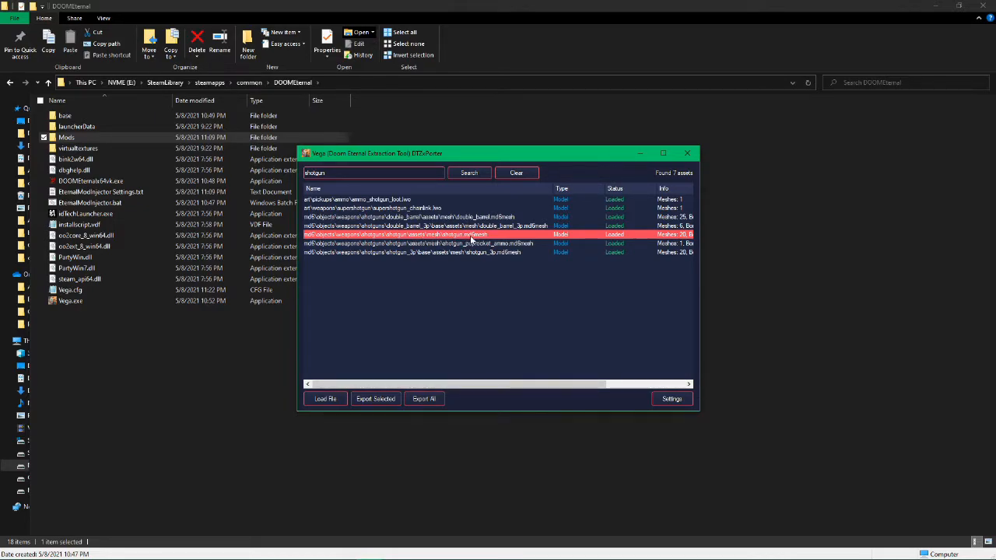
{"action": "left_click", "coordinate": [385, 400]}
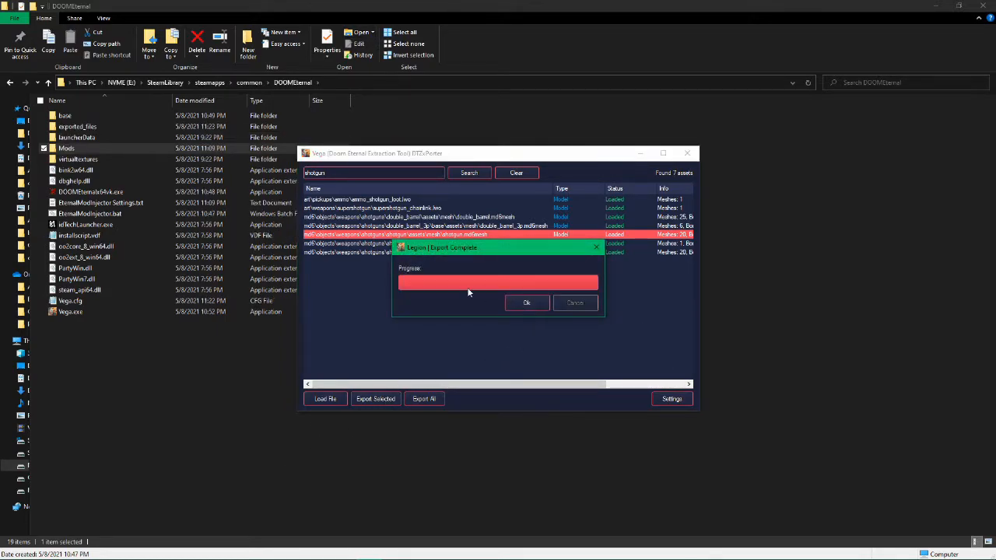
{"action": "left_click", "coordinate": [560, 305]}
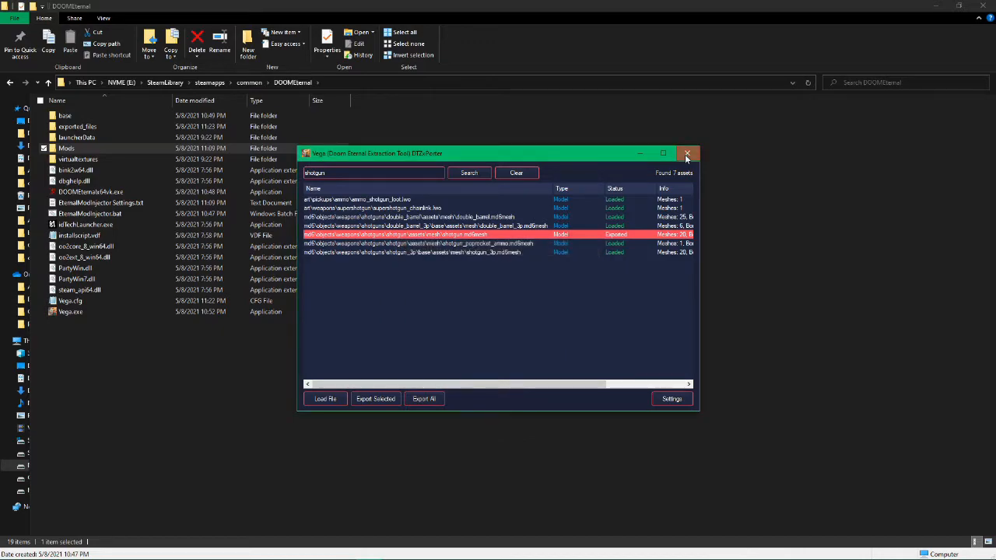
Step: Close Vega and open the shotgun model folder inside exported_files in the DOOMEternal folder
{"action": "left_click", "coordinate": [687, 153]}
{"action": "left_click", "coordinate": [416, 159]}
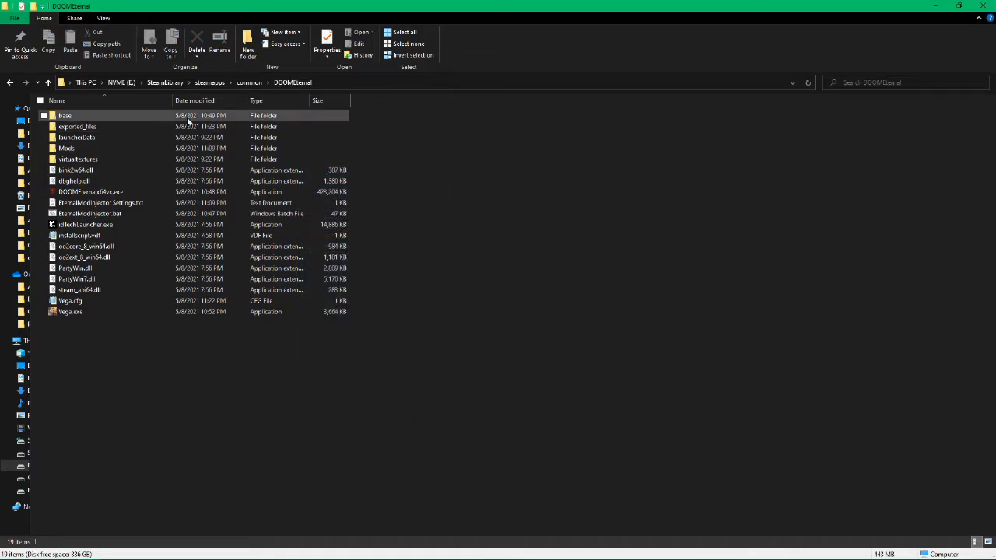
{"action": "double_click", "coordinate": [95, 129]}
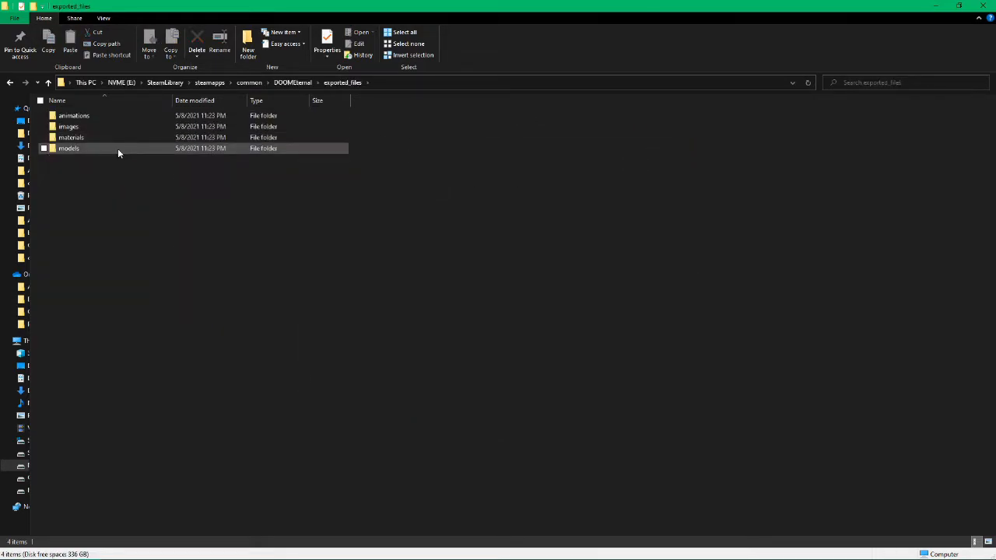
{"action": "double_click", "coordinate": [117, 149]}
{"action": "double_click", "coordinate": [97, 116]}
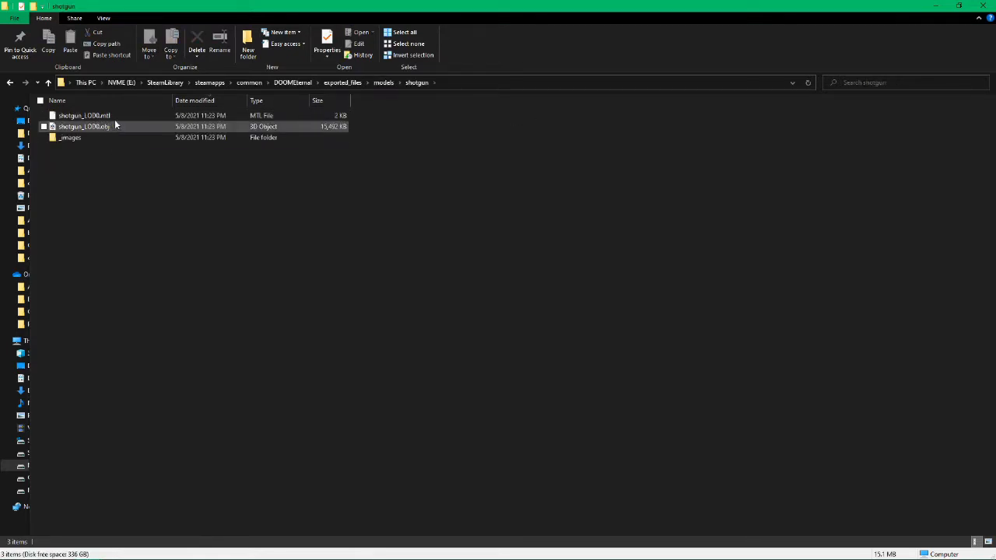
Step: Look over the exported shotgun_LOD0 files and open the _images folder beside them
{"action": "left_click", "coordinate": [121, 125]}
{"action": "left_click", "coordinate": [130, 117]}
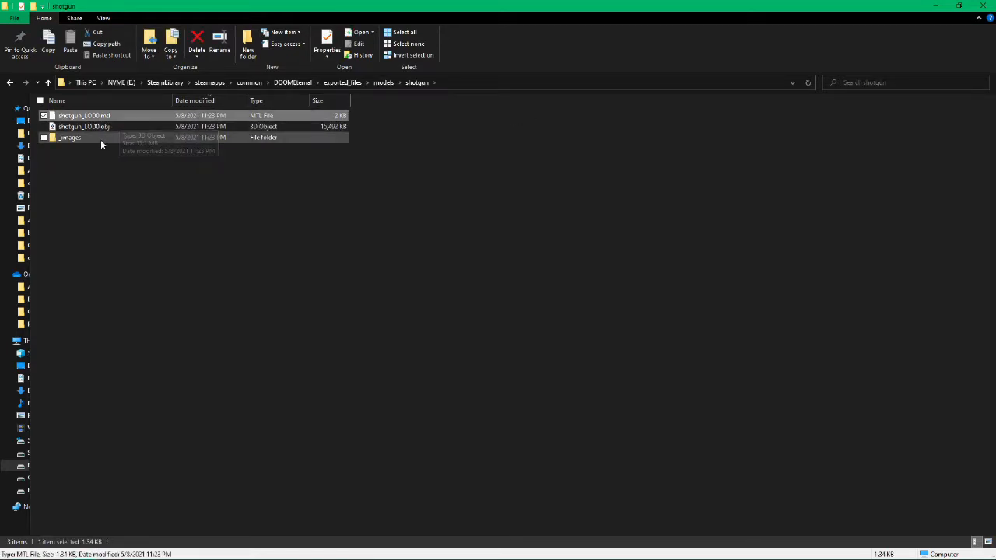
{"action": "double_click", "coordinate": [101, 139]}
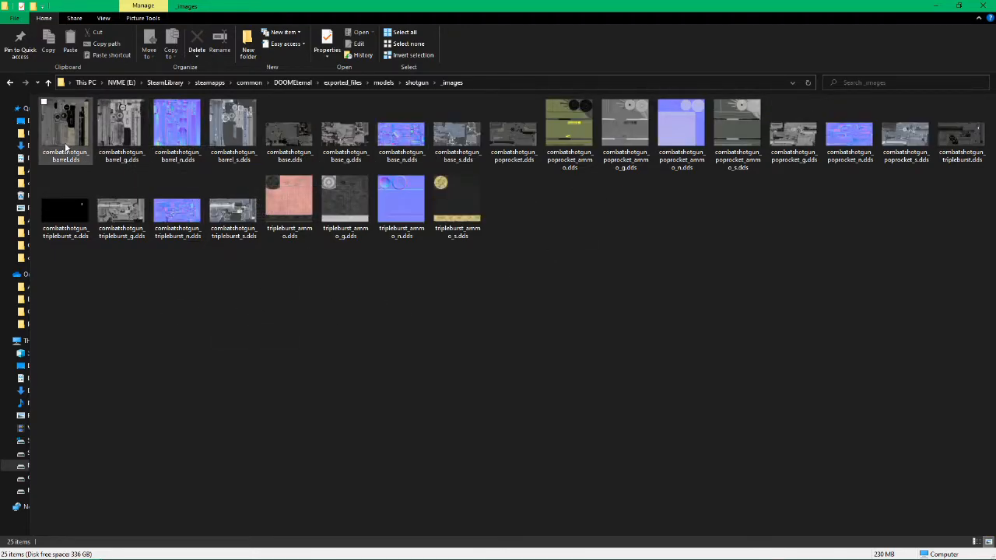
Step: Move the six base color textures and their six matching _n normal maps from _images into the Combat Shotgun folder on the Desktop
{"action": "left_click", "coordinate": [89, 137]}
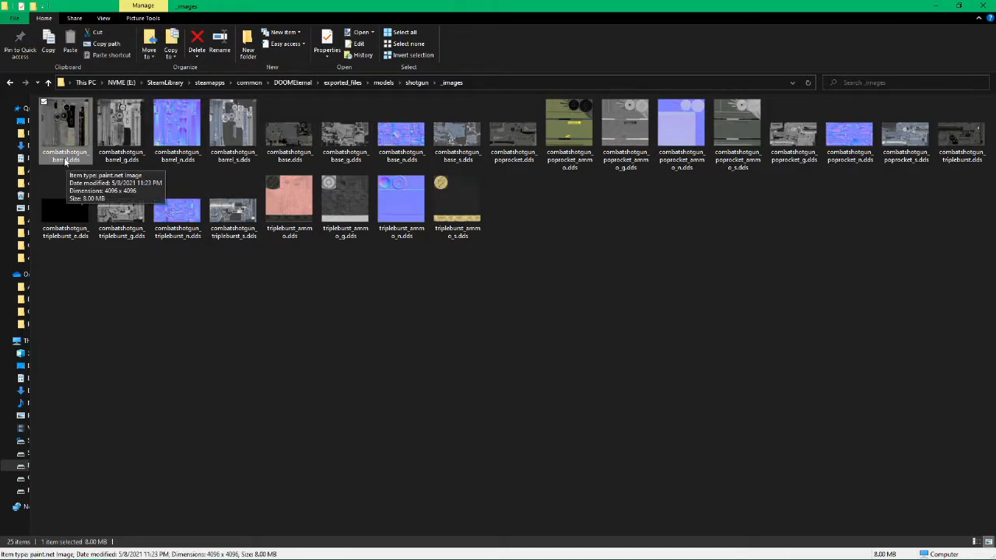
{"action": "left_click", "coordinate": [295, 160], "text": "ctrl"}
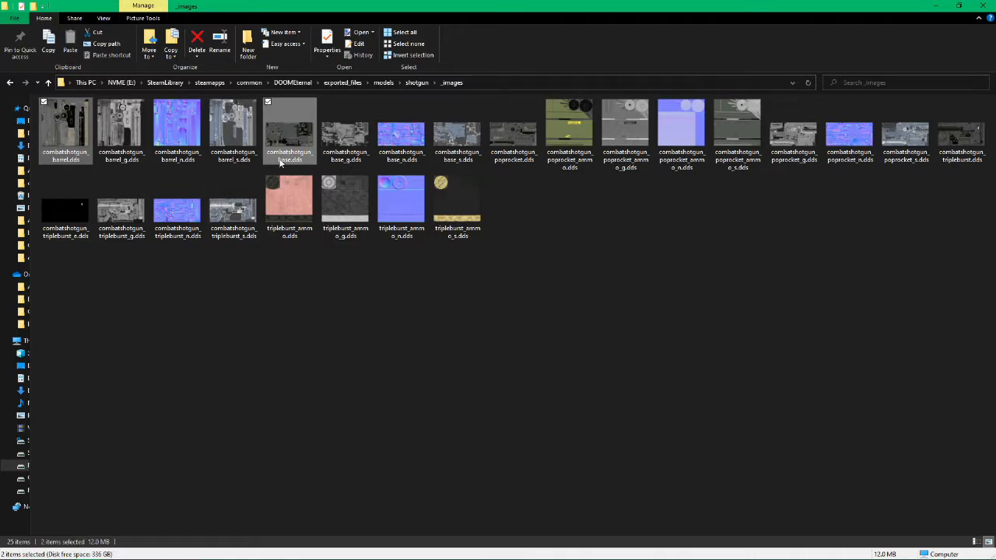
{"action": "left_click", "coordinate": [572, 163], "text": "ctrl"}
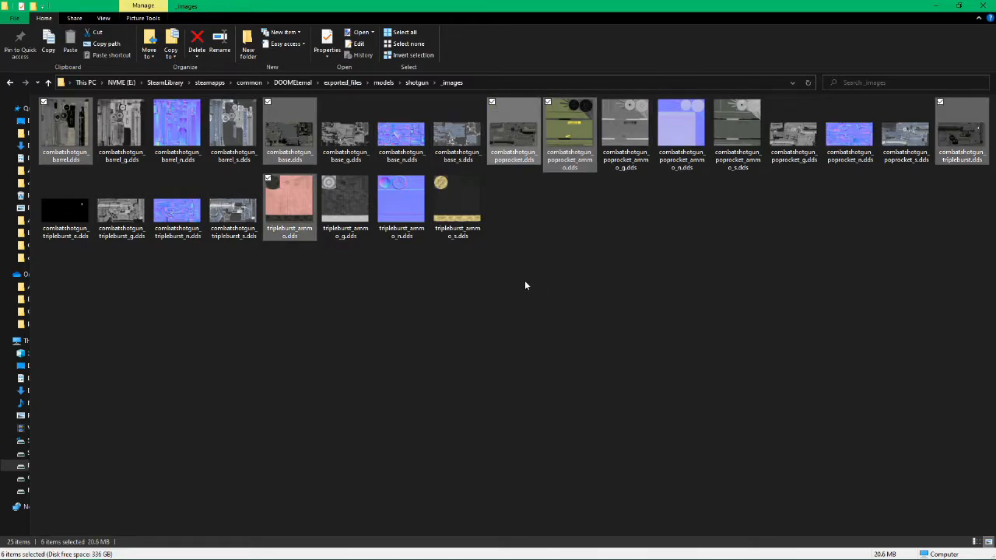
{"action": "left_click", "coordinate": [196, 130], "text": "ctrl"}
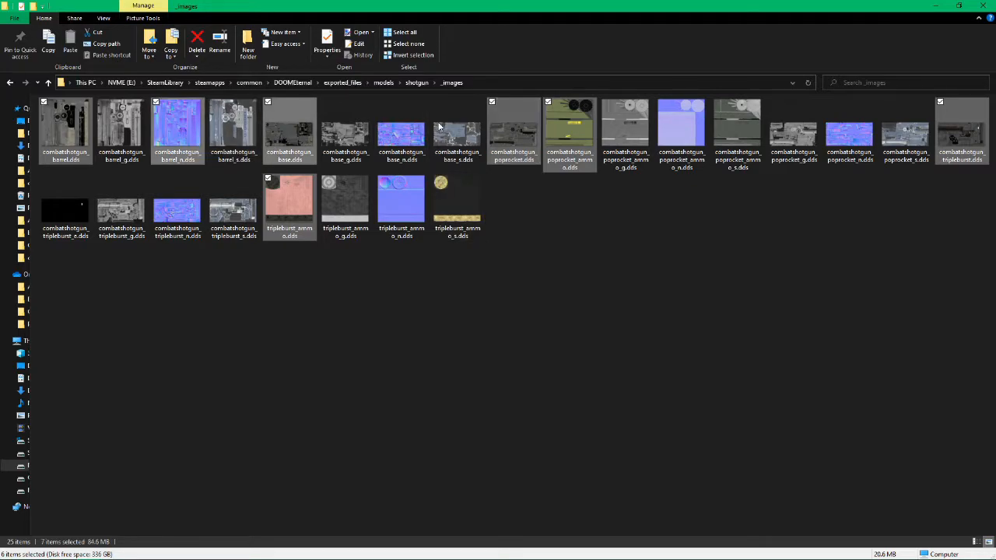
{"action": "left_click", "coordinate": [413, 134], "text": "ctrl"}
{"action": "left_click", "coordinate": [682, 131], "text": "ctrl"}
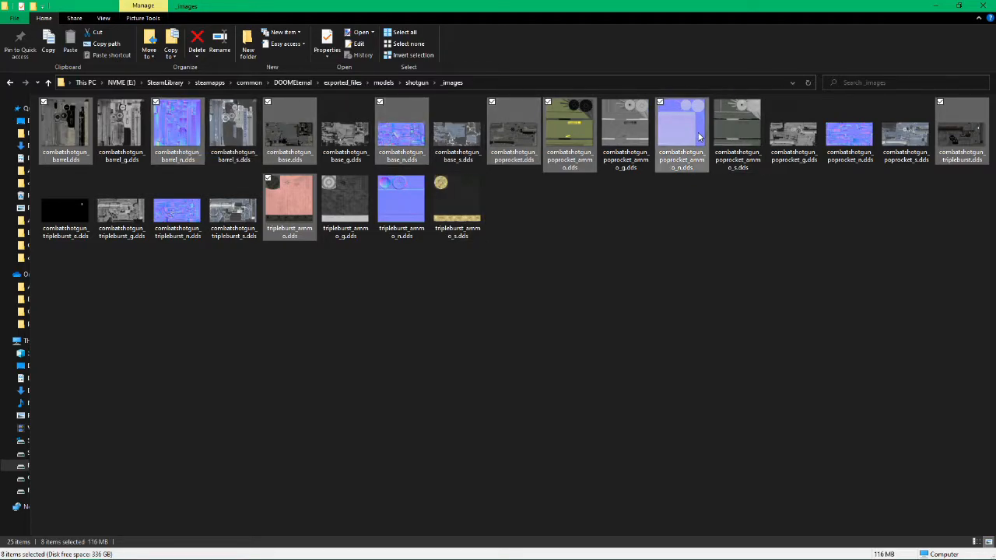
{"action": "left_click", "coordinate": [848, 134], "text": "ctrl"}
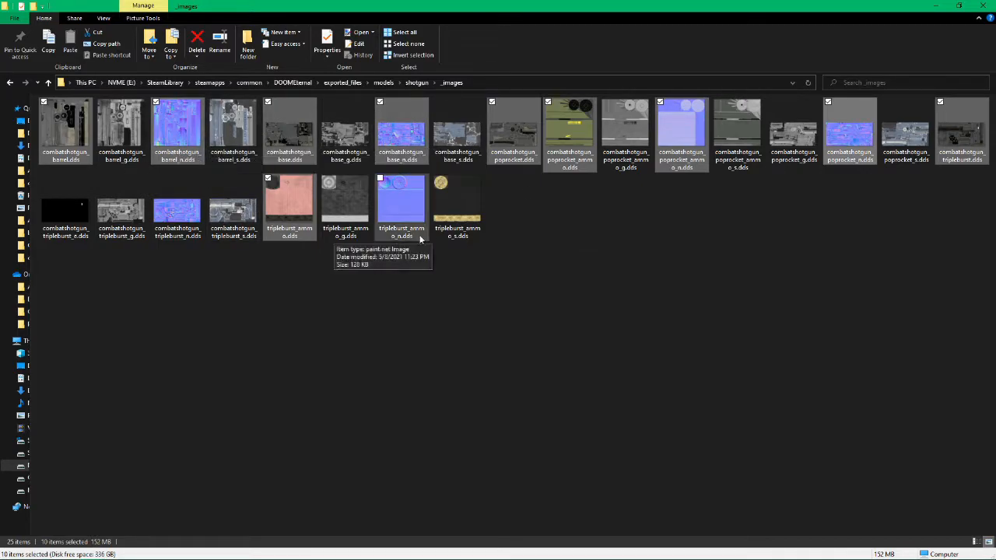
{"action": "left_click", "coordinate": [402, 187], "text": "ctrl"}
{"action": "left_click", "coordinate": [178, 204], "text": "ctrl"}
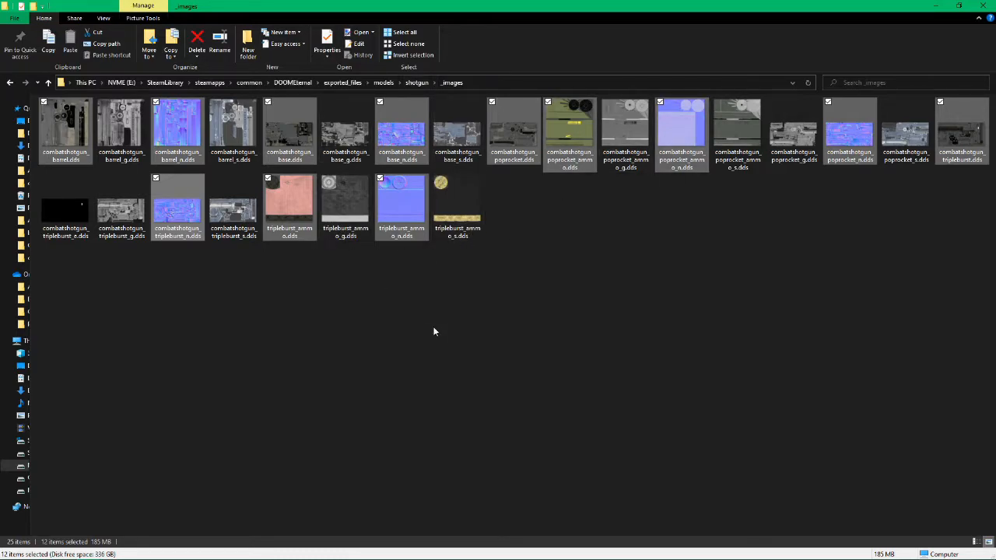
{"action": "key", "text": "ctrl+x"}
{"action": "left_click", "coordinate": [22, 122]}
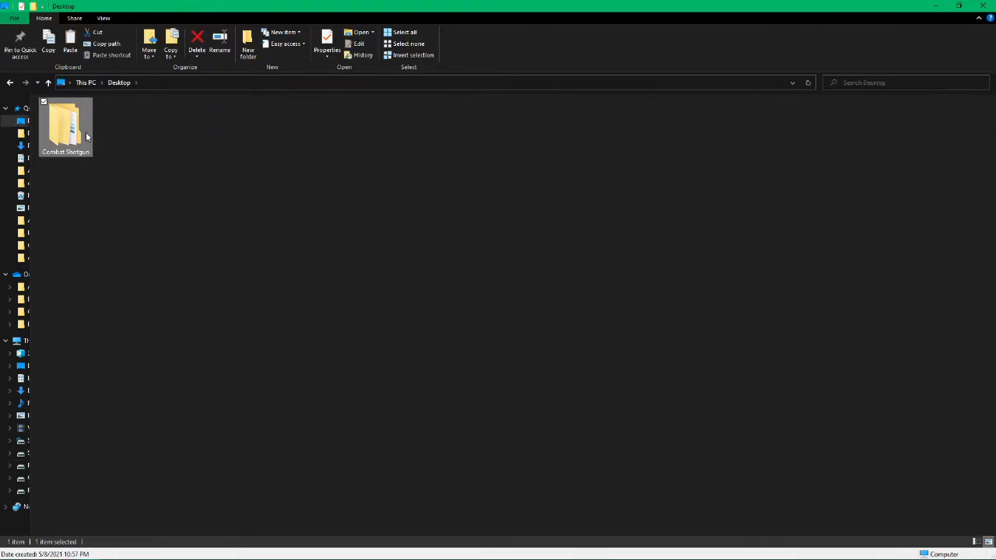
{"action": "double_click", "coordinate": [68, 125]}
{"action": "key", "text": "ctrl+v"}
{"action": "left_click", "coordinate": [230, 272]}
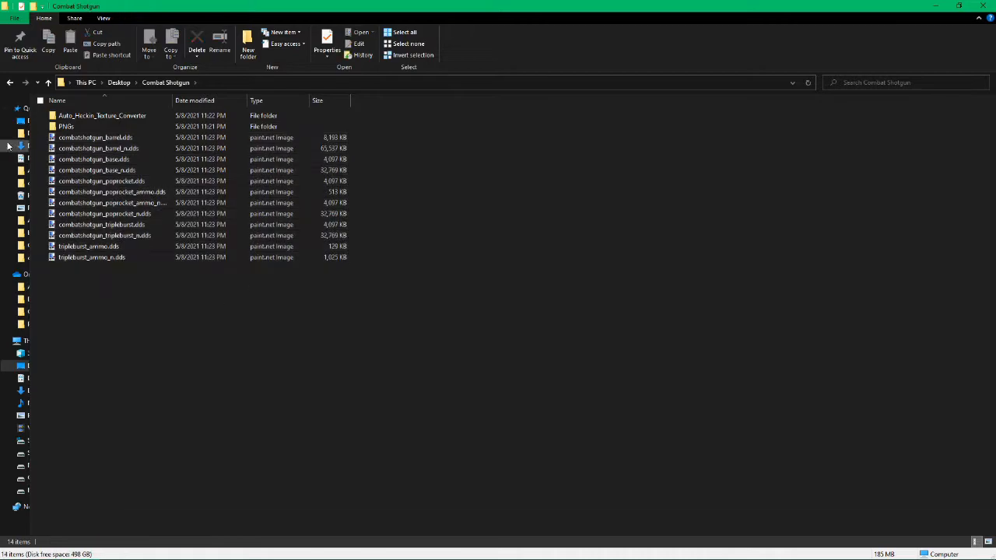
Step: Transfer shotgun_LOD0.obj from the exported shotgun folder into the Desktop's Combat Shotgun folder and open that folder
{"action": "left_click", "coordinate": [11, 83]}
{"action": "left_click", "coordinate": [11, 83]}
{"action": "left_click", "coordinate": [11, 83]}
{"action": "left_click", "coordinate": [165, 127]}
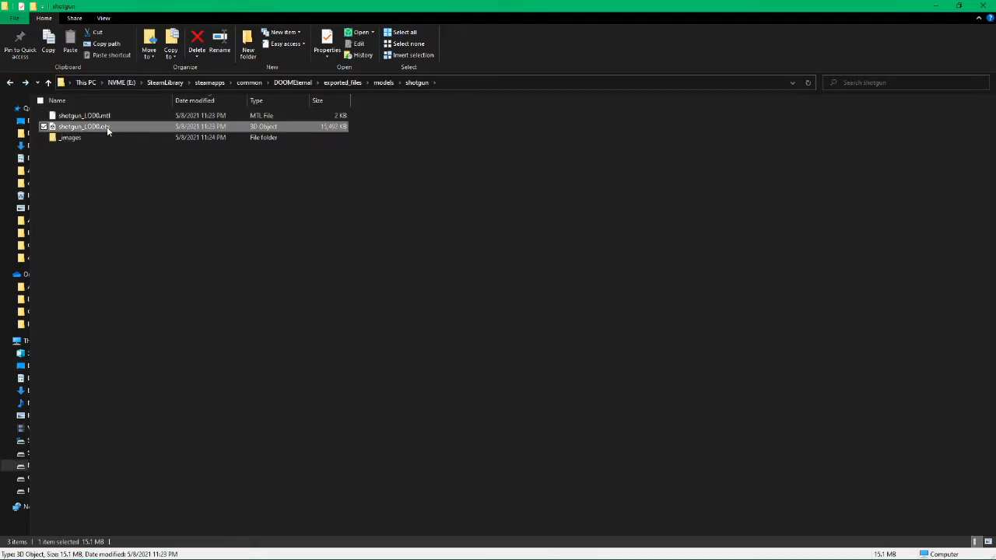
{"action": "left_click", "coordinate": [22, 120]}
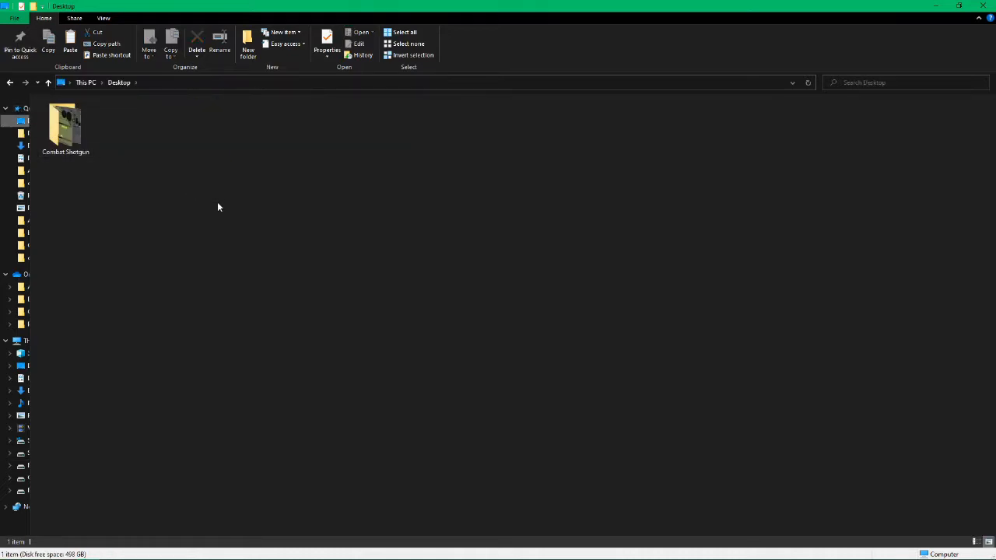
{"action": "key", "text": "ctrl+v"}
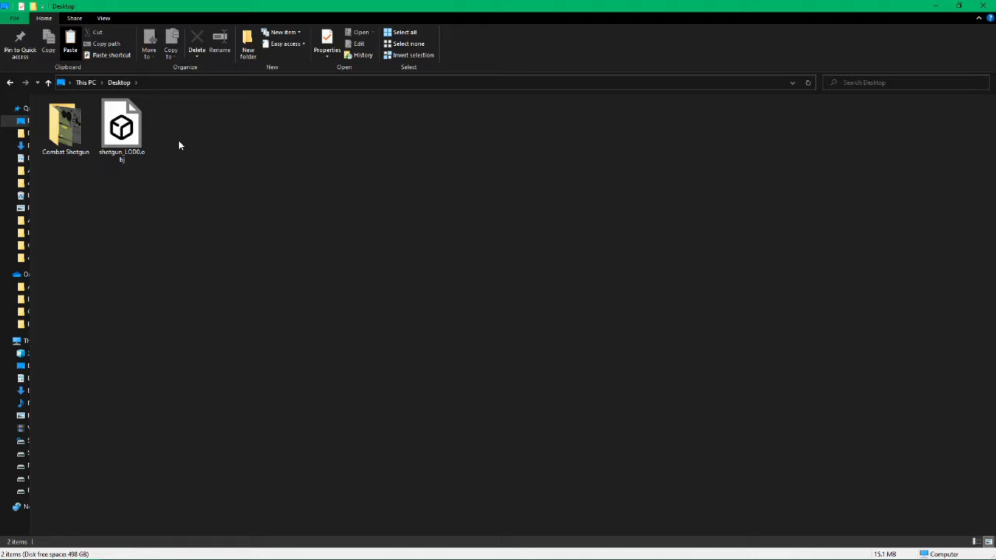
{"action": "left_click_drag", "start_coordinate": [107, 137], "coordinate": [67, 133]}
{"action": "double_click", "coordinate": [65, 129]}
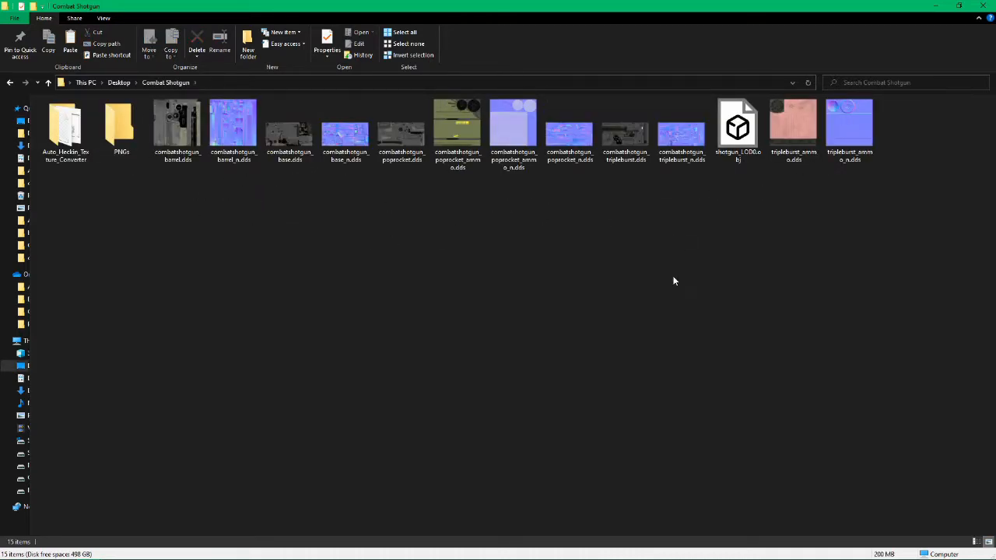
Step: Open tripleburst_ammo.dds in paint.net and add a new layer above the background
{"action": "double_click", "coordinate": [778, 125]}
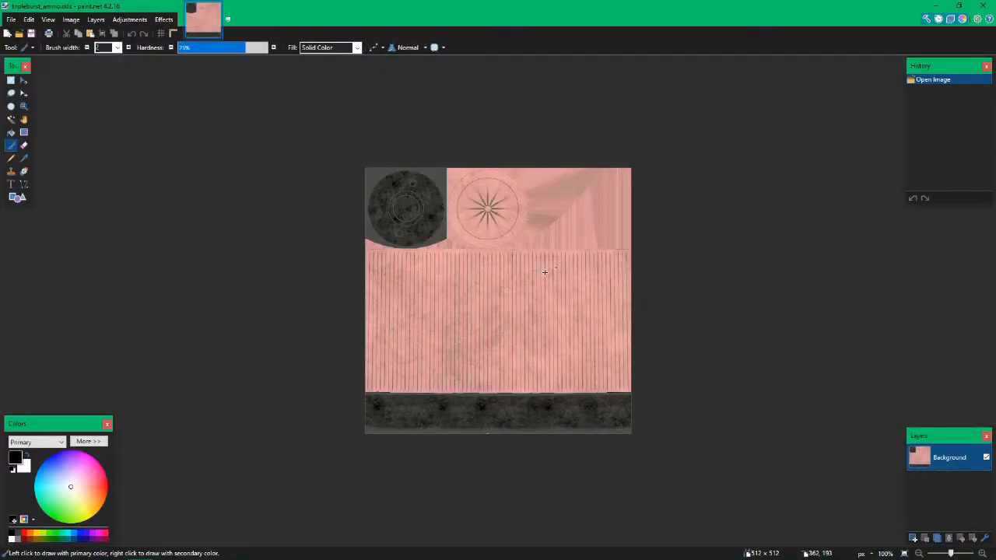
{"action": "scroll", "coordinate": [524, 290], "scroll_direction": "up", "scroll_amount": 3, "text": "ctrl"}
{"action": "scroll", "coordinate": [666, 297], "scroll_direction": "up", "scroll_amount": 2, "text": "ctrl"}
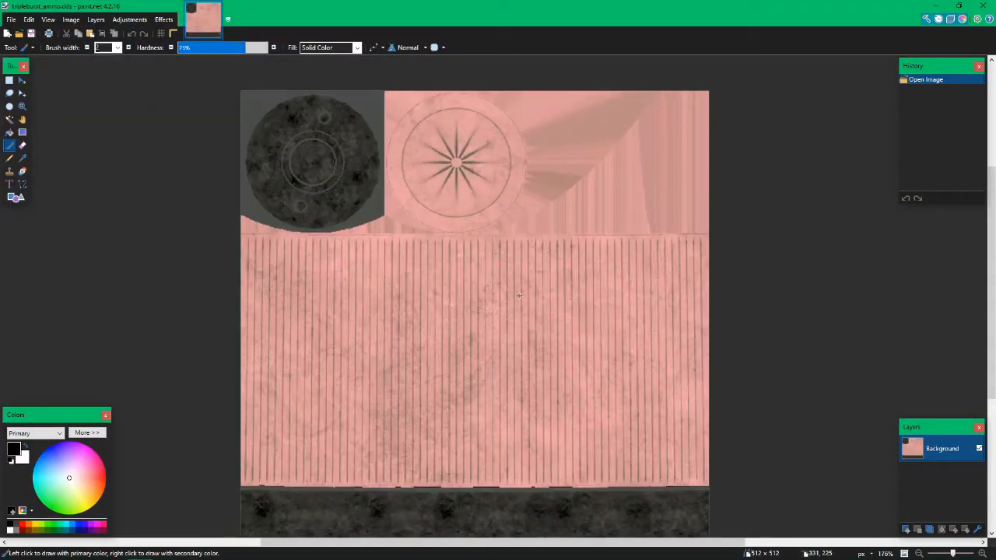
{"action": "scroll", "coordinate": [478, 289], "scroll_direction": "down", "scroll_amount": 2, "text": "ctrl"}
{"action": "left_click", "coordinate": [906, 529]}
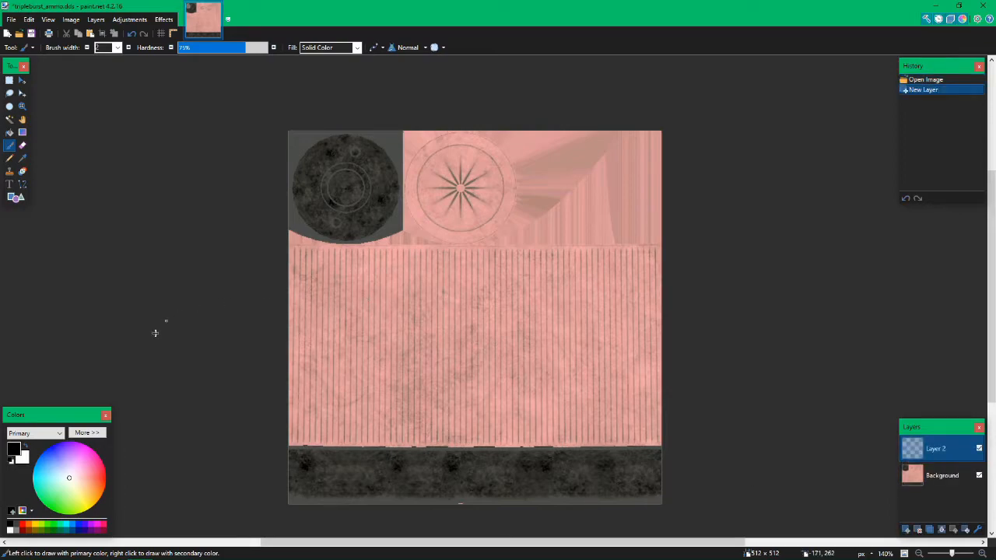
Step: Paint over the pink areas of the ammo texture on the new layer in green 00FF00 with brush width 85
{"action": "left_click_drag", "start_coordinate": [67, 477], "coordinate": [21, 524]}
{"action": "left_click", "coordinate": [97, 435]}
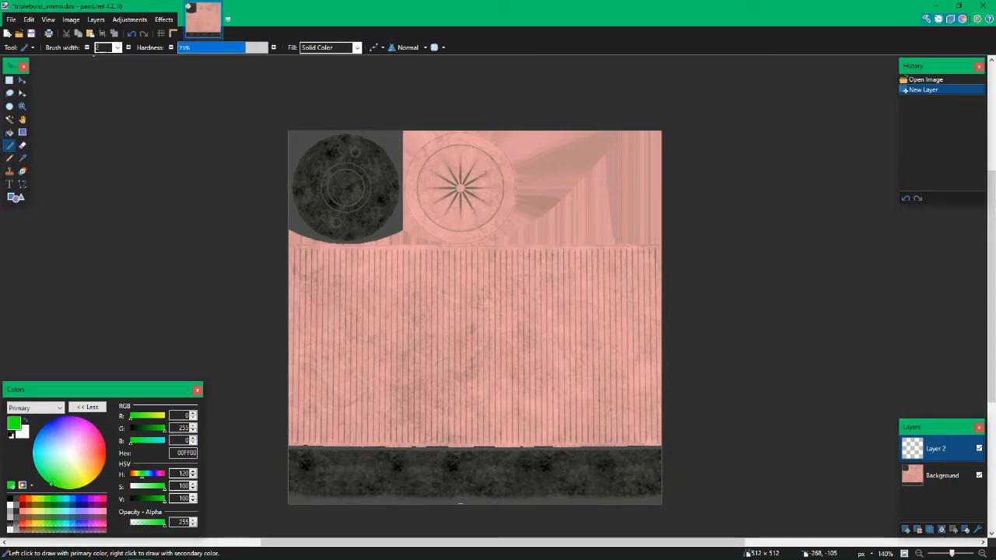
{"action": "left_click", "coordinate": [118, 47]}
{"action": "left_click", "coordinate": [128, 241]}
{"action": "left_click_drag", "start_coordinate": [300, 319], "coordinate": [553, 312]}
{"action": "mouse_move", "coordinate": [459, 335]}
{"action": "left_mouse_down"}
{"action": "mouse_move", "coordinate": [452, 436]}
{"action": "mouse_move", "coordinate": [311, 443]}
{"action": "mouse_move", "coordinate": [334, 414]}
{"action": "mouse_move", "coordinate": [667, 407]}
{"action": "mouse_move", "coordinate": [685, 416]}
{"action": "mouse_move", "coordinate": [280, 407]}
{"action": "mouse_move", "coordinate": [603, 375]}
{"action": "mouse_move", "coordinate": [160, 350]}
{"action": "mouse_move", "coordinate": [700, 339]}
{"action": "mouse_move", "coordinate": [381, 292]}
{"action": "mouse_move", "coordinate": [277, 296]}
{"action": "mouse_move", "coordinate": [642, 276]}
{"action": "mouse_move", "coordinate": [672, 160]}
{"action": "mouse_move", "coordinate": [638, 133]}
{"action": "mouse_move", "coordinate": [602, 230]}
{"action": "mouse_move", "coordinate": [529, 128]}
{"action": "mouse_move", "coordinate": [496, 211]}
{"action": "mouse_move", "coordinate": [465, 133]}
{"action": "mouse_move", "coordinate": [443, 163]}
{"action": "mouse_move", "coordinate": [433, 122]}
{"action": "mouse_move", "coordinate": [434, 138]}
{"action": "left_mouse_up"}
{"action": "key", "text": "ctrl+z"}
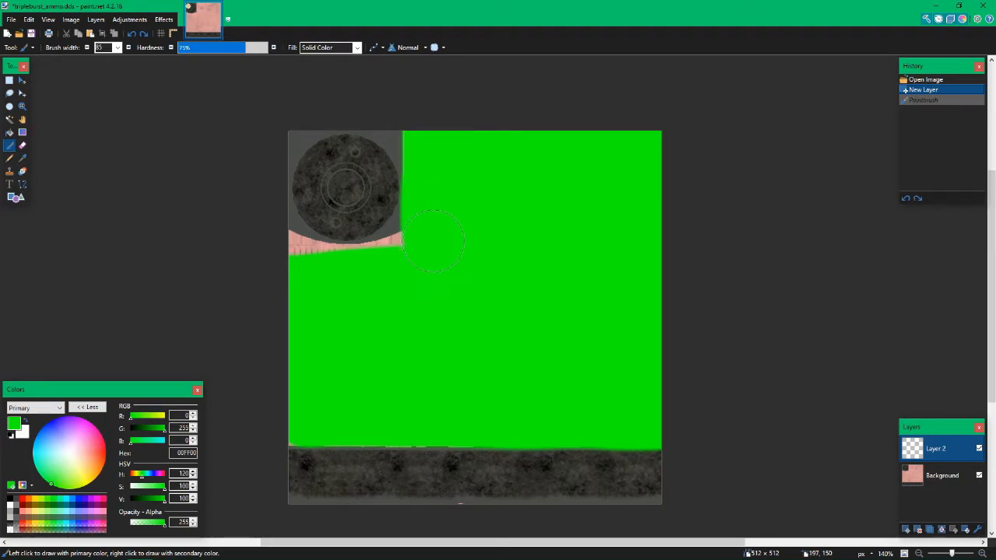
{"action": "left_click_drag", "start_coordinate": [284, 261], "coordinate": [326, 270]}
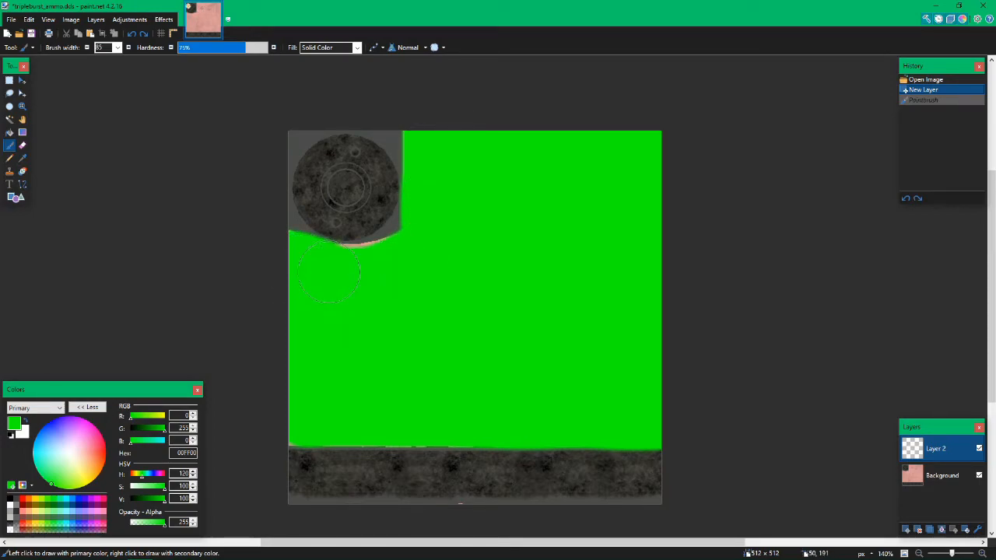
{"action": "left_click_drag", "start_coordinate": [386, 267], "coordinate": [405, 316]}
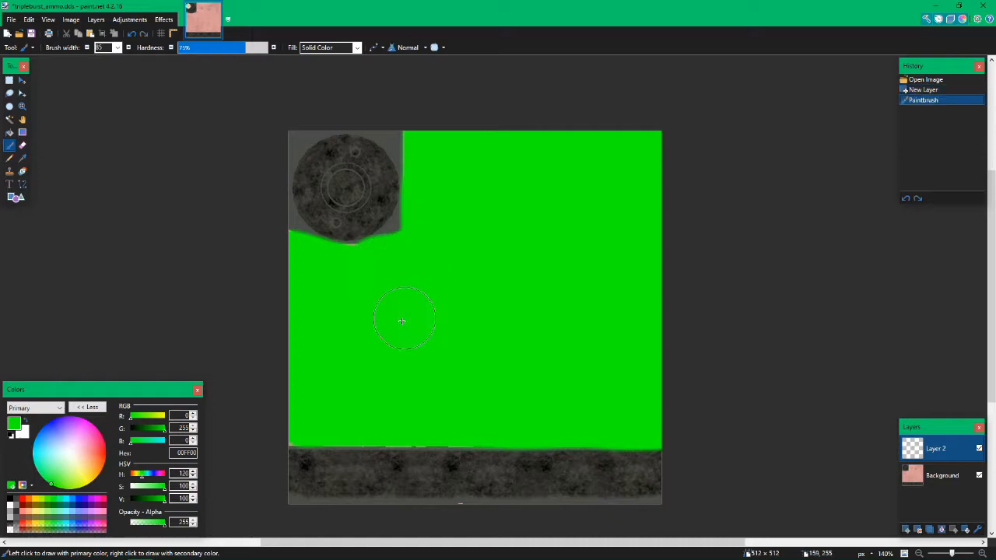
Step: Save the painted texture as tripleburst_ammo.png in the PNGs folder with auto-detected bit depth, flattening the layers
{"action": "scroll", "coordinate": [407, 317], "scroll_direction": "down", "scroll_amount": 5, "text": "ctrl"}
{"action": "scroll", "coordinate": [477, 253], "scroll_direction": "up", "scroll_amount": 4, "text": "ctrl"}
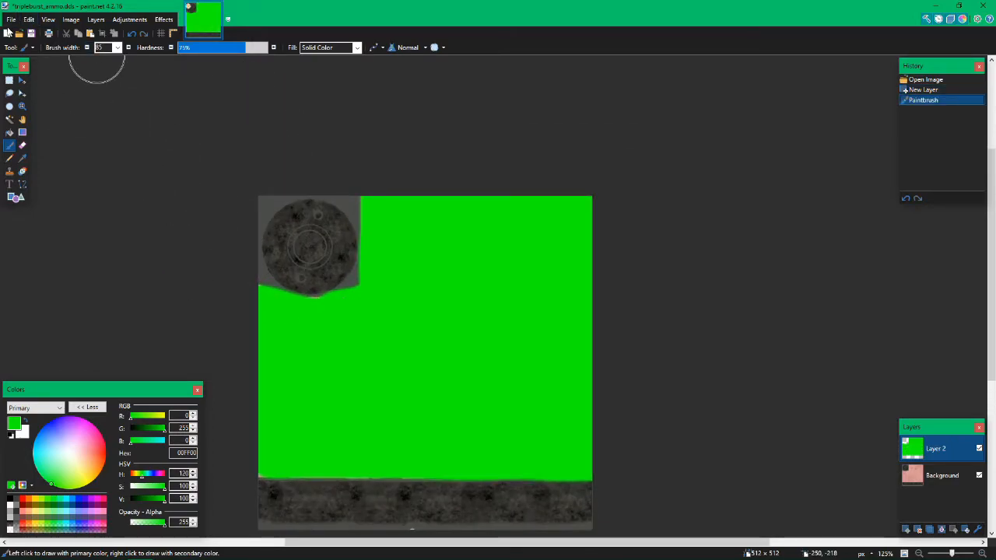
{"action": "left_click", "coordinate": [11, 20]}
{"action": "left_click", "coordinate": [61, 97]}
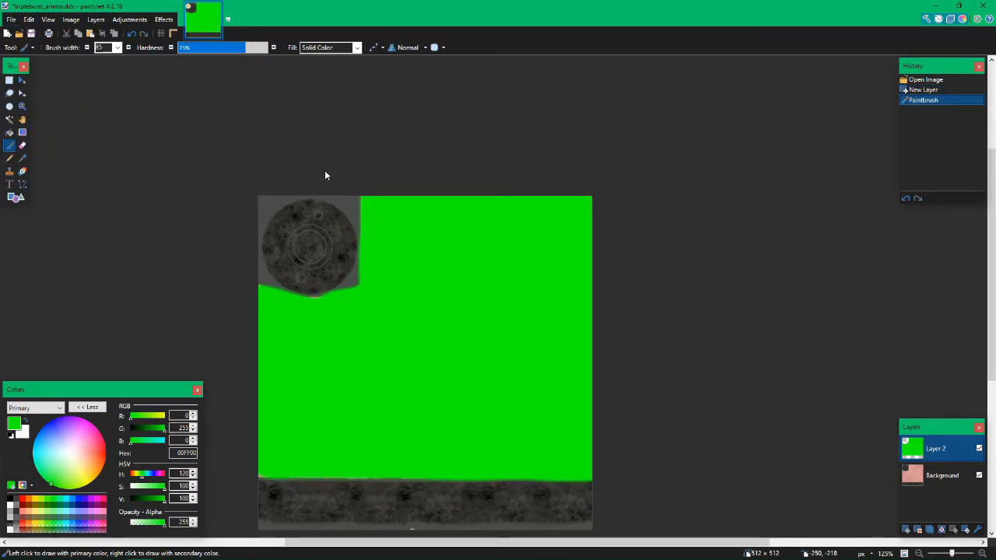
{"action": "left_click", "coordinate": [214, 335]}
{"action": "left_click", "coordinate": [177, 353]}
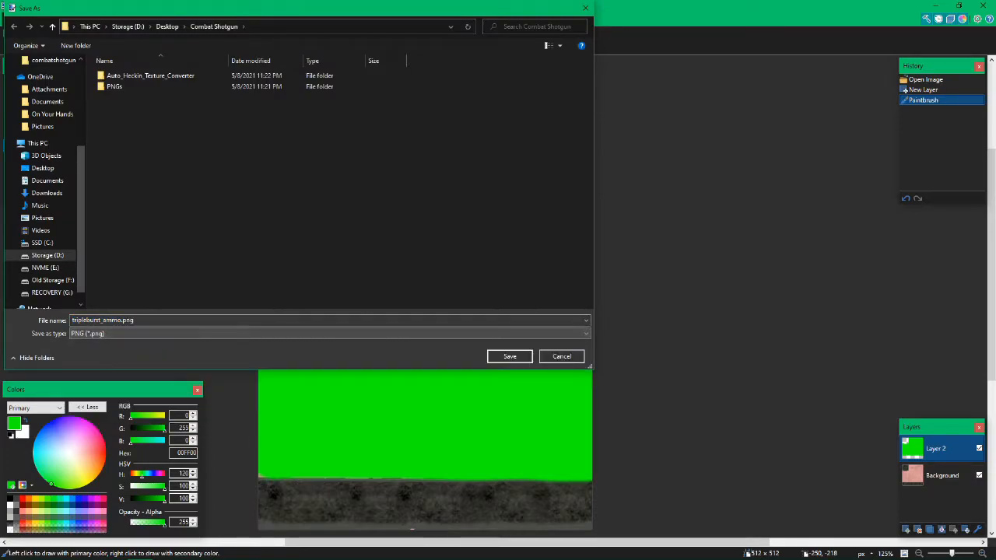
{"action": "double_click", "coordinate": [160, 88]}
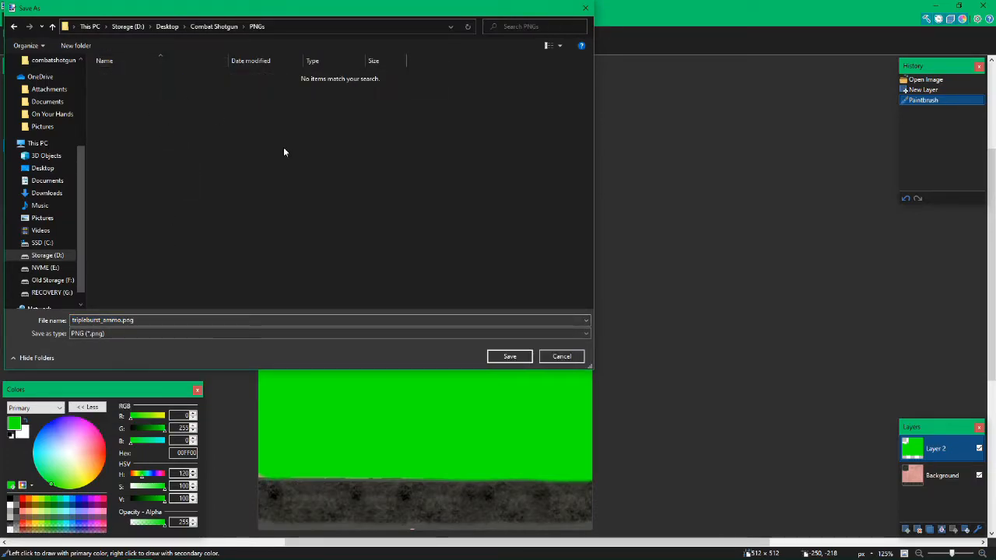
{"action": "left_click", "coordinate": [509, 356]}
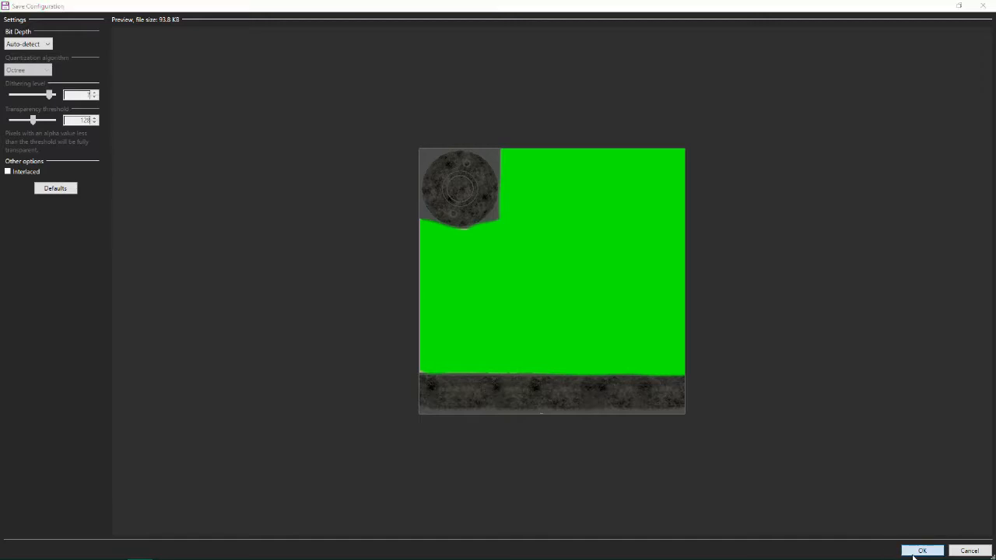
{"action": "left_click", "coordinate": [922, 551]}
{"action": "left_click", "coordinate": [526, 318]}
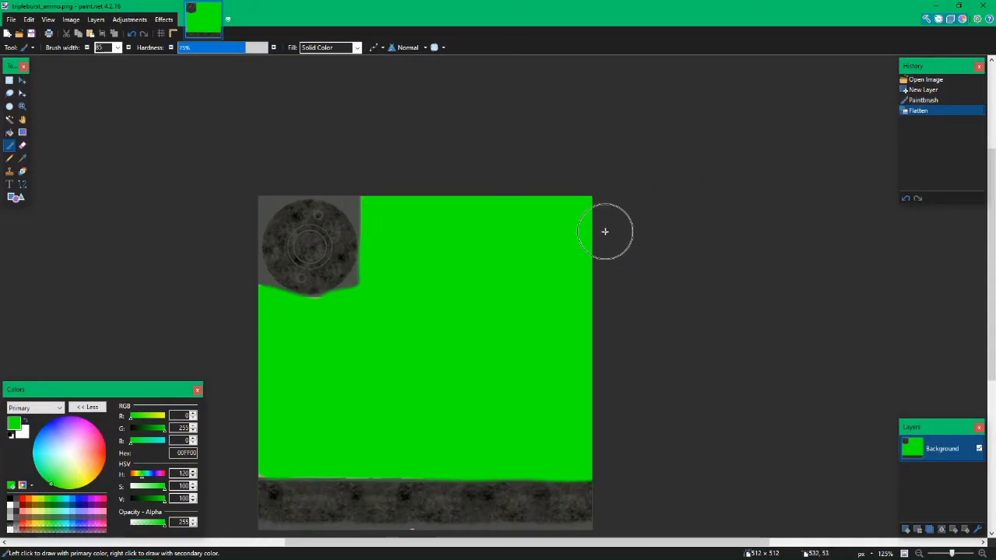
Step: Undo the flattening and the green painting, and close paint.net without saving again
{"action": "key", "text": "ctrl+z"}
{"action": "key", "text": "ctrl+z"}
{"action": "left_click", "coordinate": [988, 6]}
{"action": "left_click", "coordinate": [504, 358]}
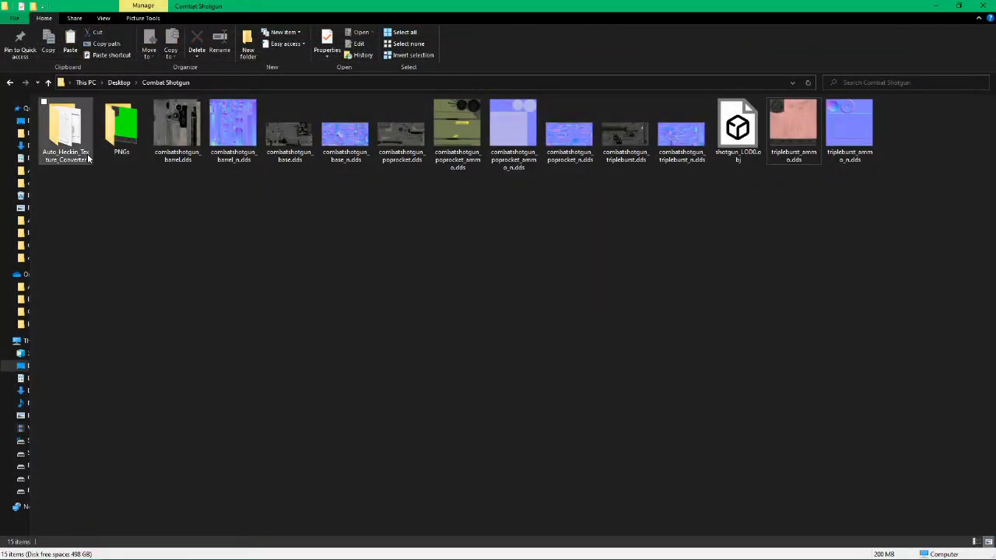
Step: Select all twelve DDS textures in the Combat Shotgun folder, leaving out the OBJ, and open them in paint.net for editing
{"action": "left_click", "coordinate": [342, 550]}
{"action": "left_click", "coordinate": [342, 550]}
{"action": "mouse_move", "coordinate": [176, 250]}
{"action": "left_mouse_down"}
{"action": "mouse_move", "coordinate": [178, 223]}
{"action": "mouse_move", "coordinate": [403, 124]}
{"action": "mouse_move", "coordinate": [683, 104]}
{"action": "left_mouse_up"}
{"action": "left_click_drag", "start_coordinate": [802, 181], "coordinate": [893, 141], "text": "ctrl"}
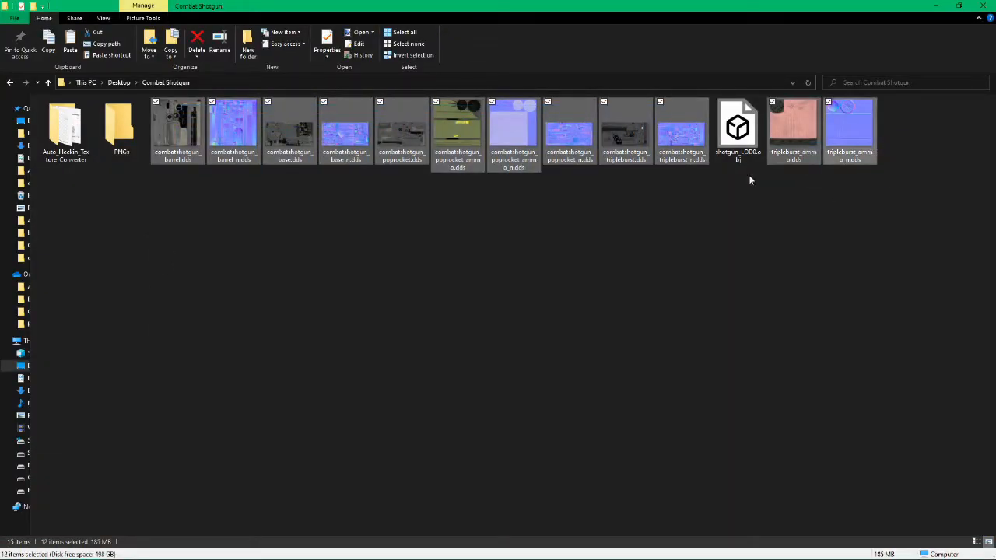
{"action": "right_click", "coordinate": [489, 127]}
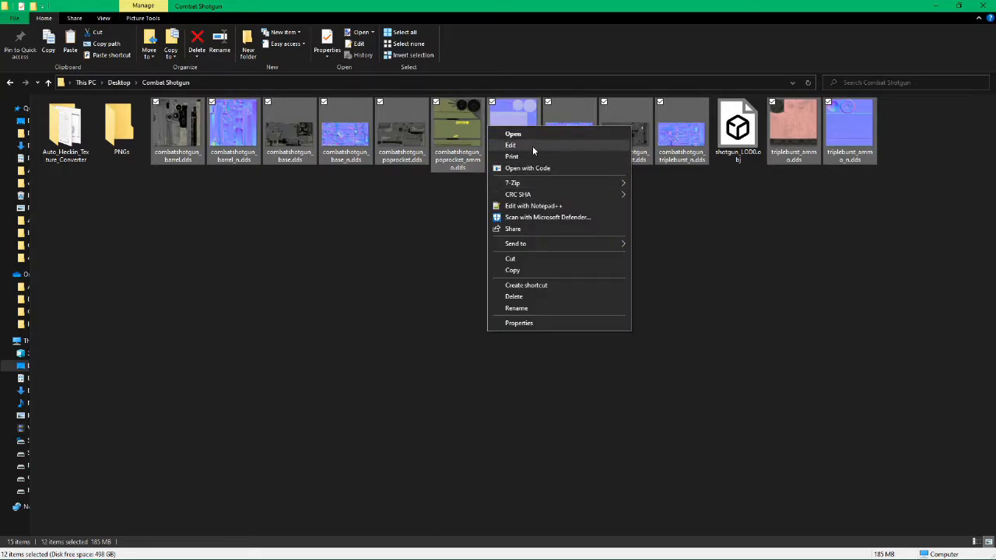
{"action": "left_click", "coordinate": [533, 146]}
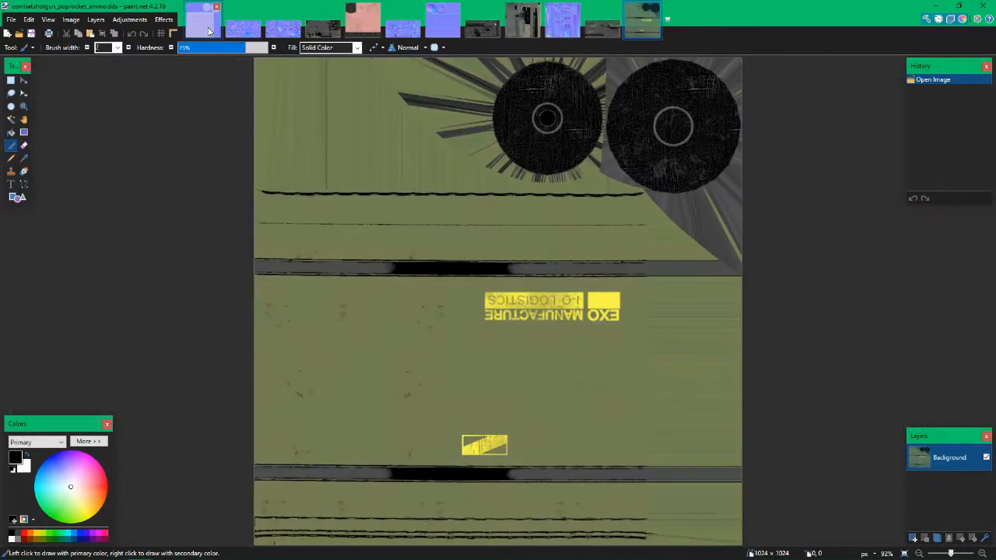
Step: Save the combatshotgun_poprocket_ammo_n texture as a PNG in the PNGs folder inside Combat Shotgun
{"action": "left_click", "coordinate": [209, 32]}
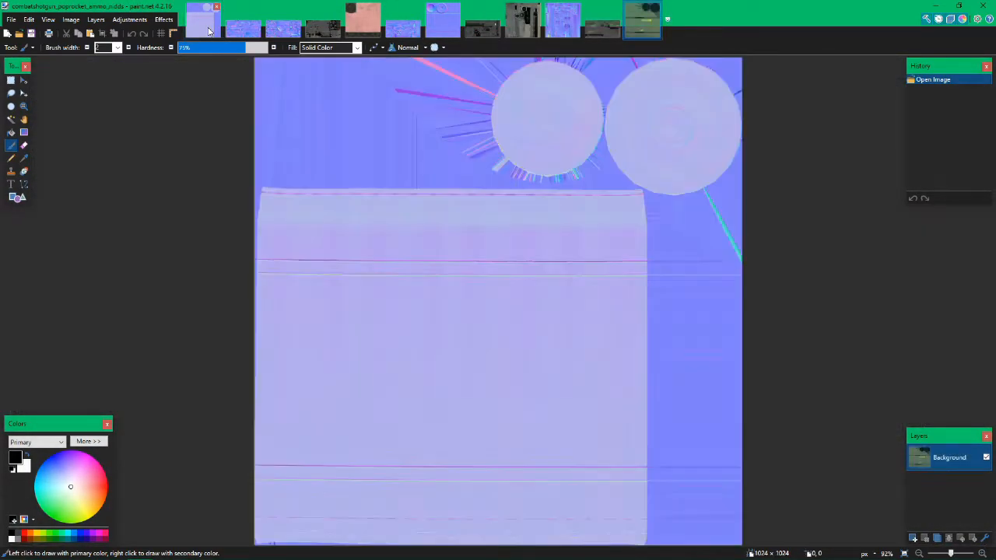
{"action": "left_click", "coordinate": [10, 19]}
{"action": "left_click", "coordinate": [158, 113]}
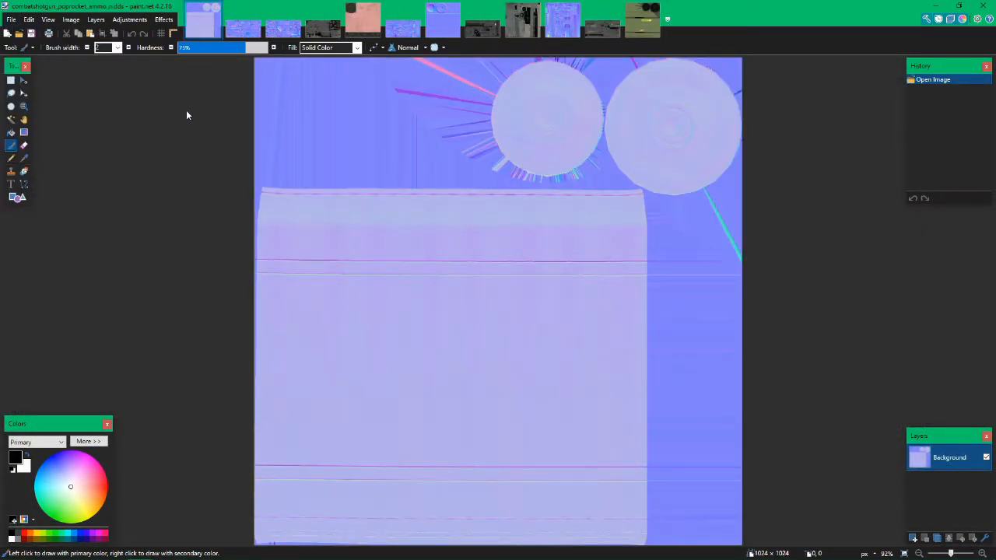
{"action": "double_click", "coordinate": [160, 81]}
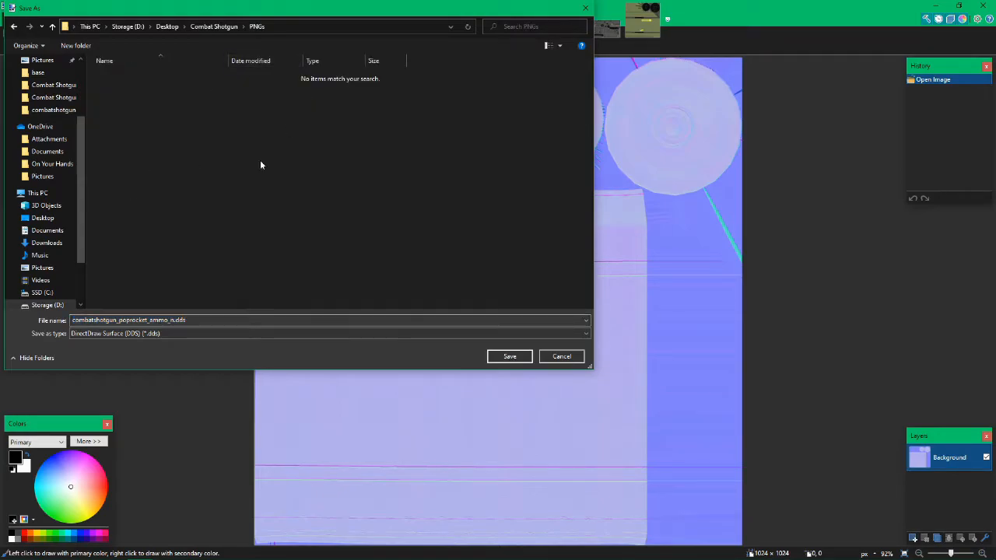
{"action": "left_click", "coordinate": [168, 333]}
{"action": "left_click", "coordinate": [140, 407]}
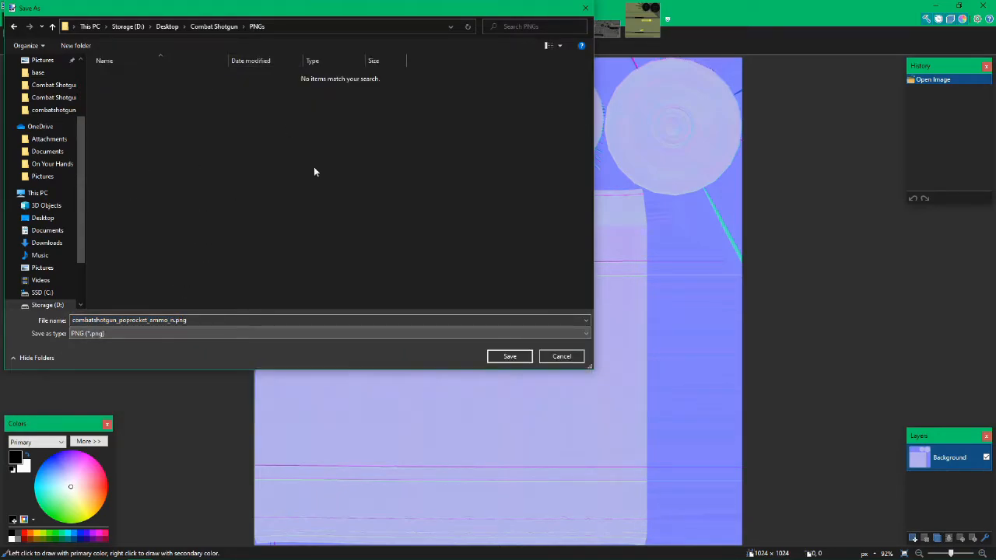
{"action": "left_click", "coordinate": [510, 357]}
{"action": "key", "text": "Return"}
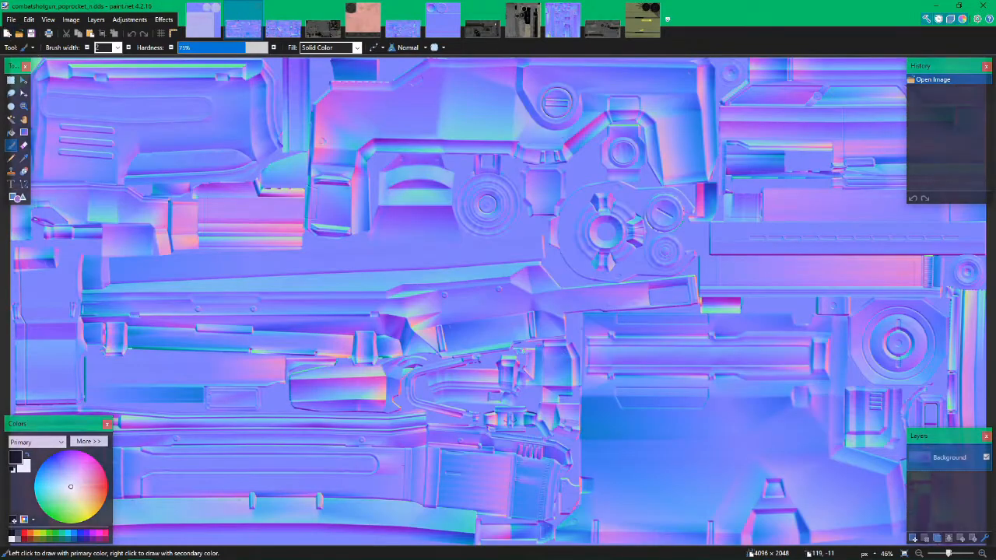
Step: Save the remaining open textures as PNGs, ending with combatshotgun_poprocket_ammo.png at auto-detected bit depth, and close paint.net
{"action": "left_click", "coordinate": [8, 21]}
{"action": "left_click", "coordinate": [63, 98]}
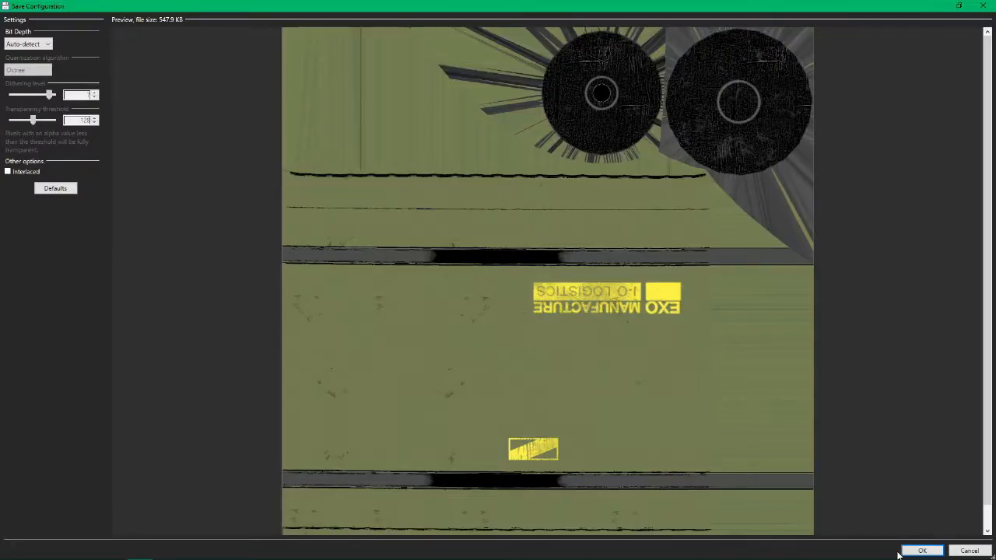
{"action": "key", "text": "Return"}
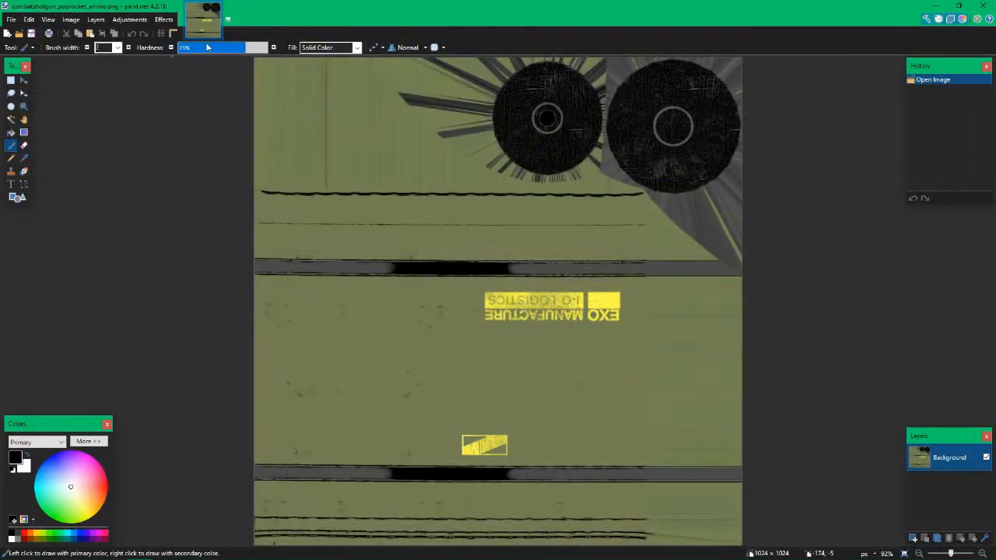
{"action": "left_click", "coordinate": [217, 6]}
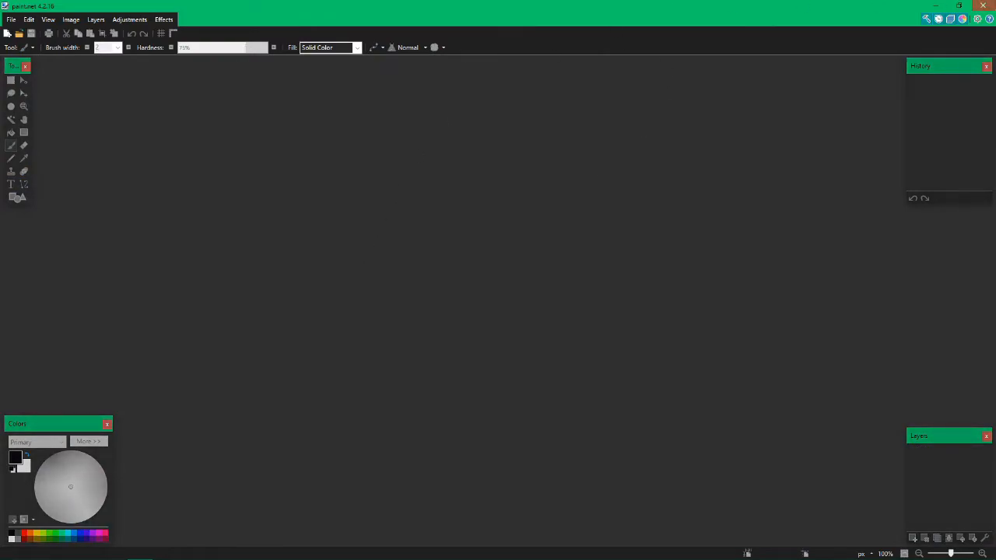
{"action": "left_click", "coordinate": [985, 4]}
Step: Switch to Substance Painter and start a new project with the PBR - Metallic Roughness (allegorithmic) template
{"action": "left_click", "coordinate": [518, 408]}
{"action": "left_click", "coordinate": [359, 554]}
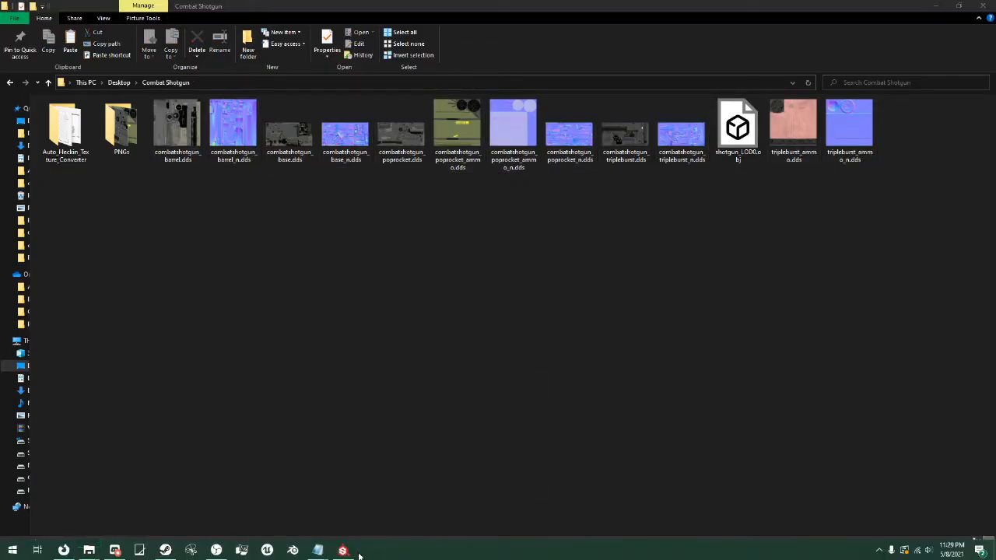
{"action": "left_click", "coordinate": [10, 18]}
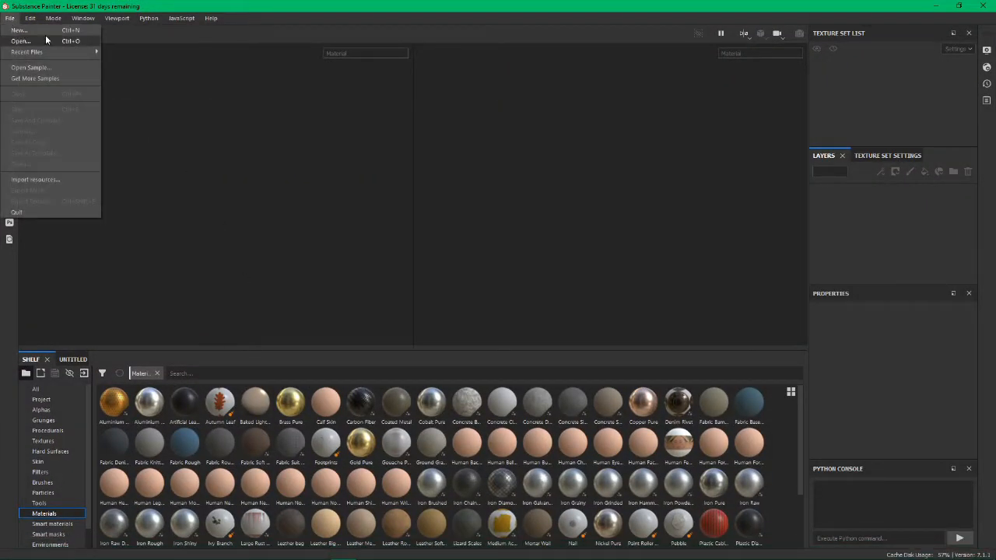
{"action": "left_click", "coordinate": [19, 30]}
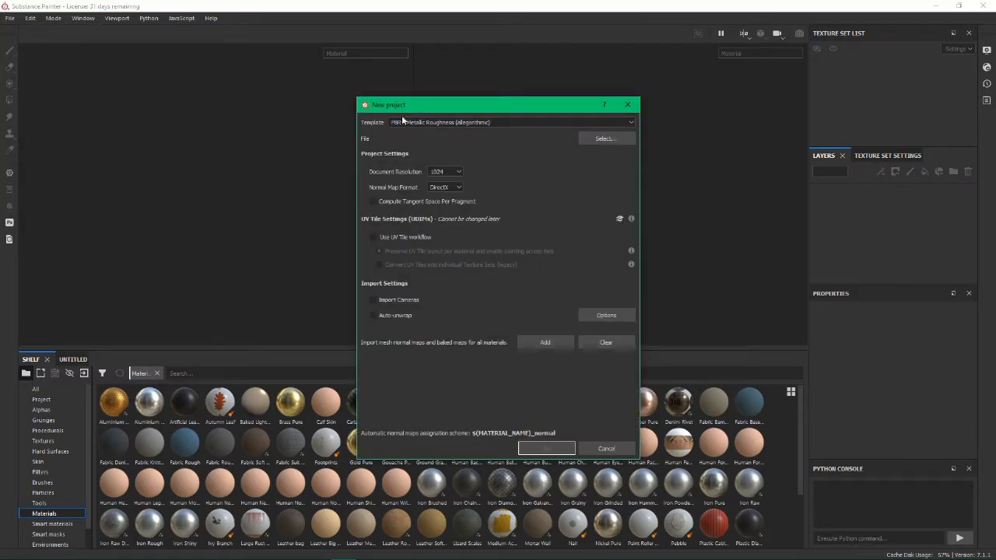
{"action": "left_click", "coordinate": [430, 121]}
{"action": "left_click", "coordinate": [421, 185]}
Step: Choose shotgun_LOD0.obj from the Combat Shotgun folder on the Desktop as the project's mesh file
{"action": "left_click", "coordinate": [583, 139]}
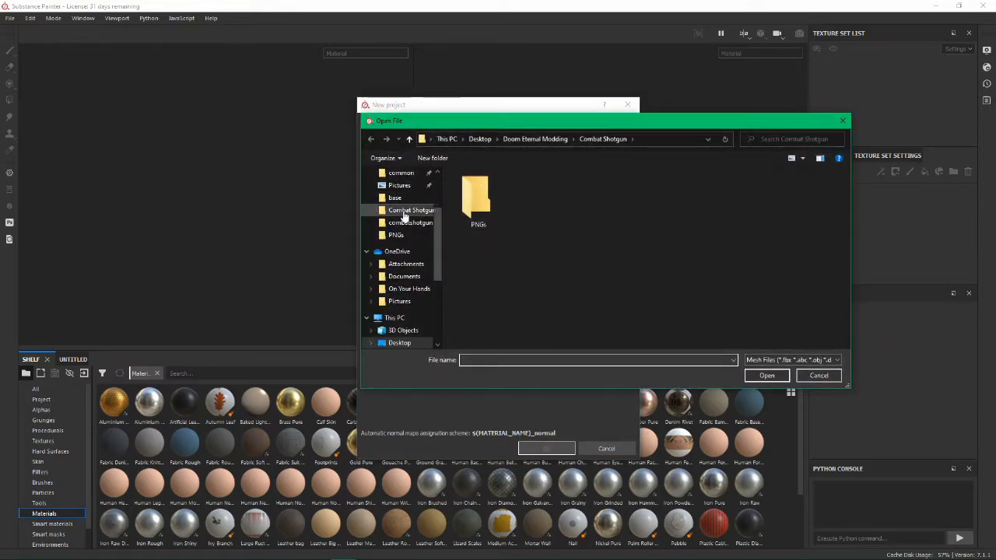
{"action": "scroll", "coordinate": [398, 194], "scroll_direction": "up", "scroll_amount": 2}
{"action": "left_click", "coordinate": [400, 193]}
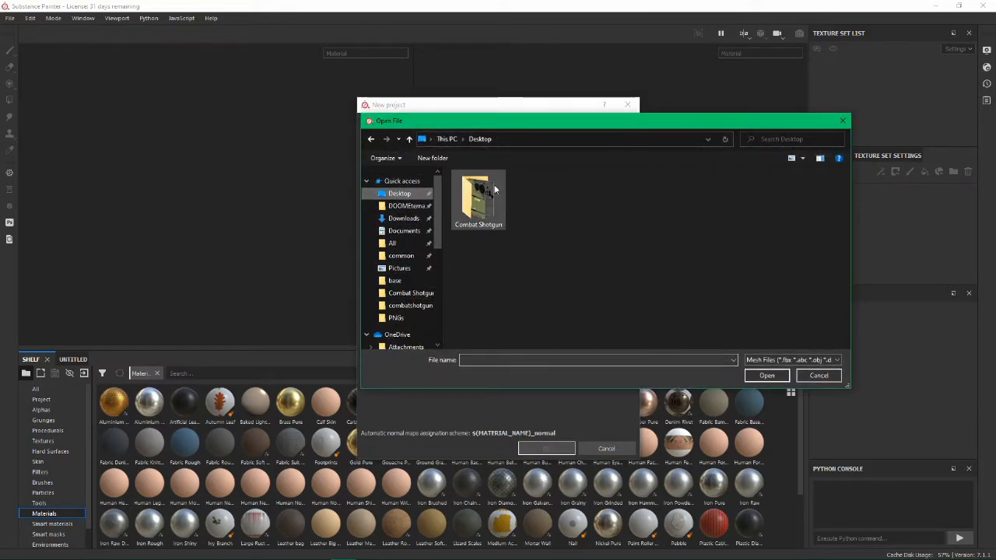
{"action": "double_click", "coordinate": [479, 199]}
{"action": "double_click", "coordinate": [589, 200]}
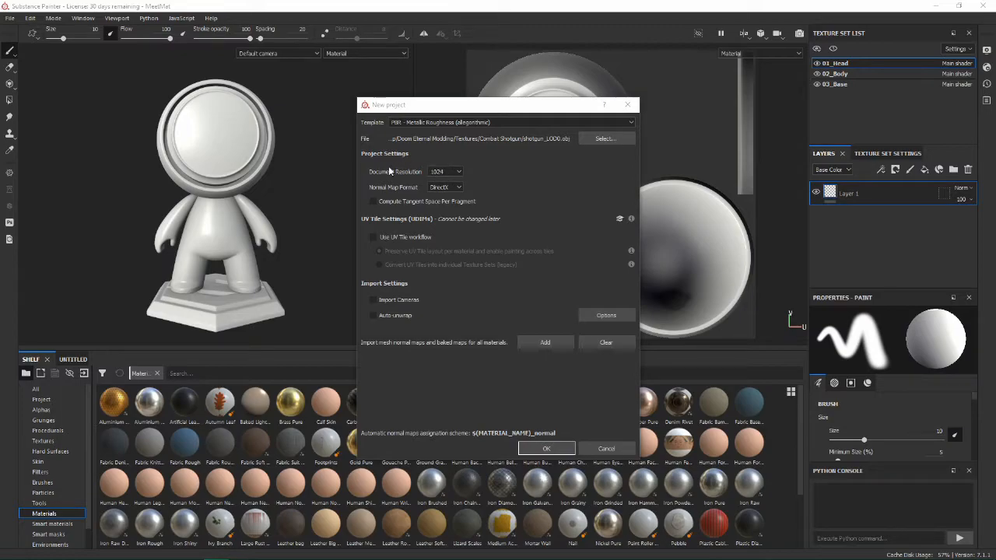
Step: Set the new project's document resolution to 4096 and create the project
{"action": "left_click", "coordinate": [445, 172]}
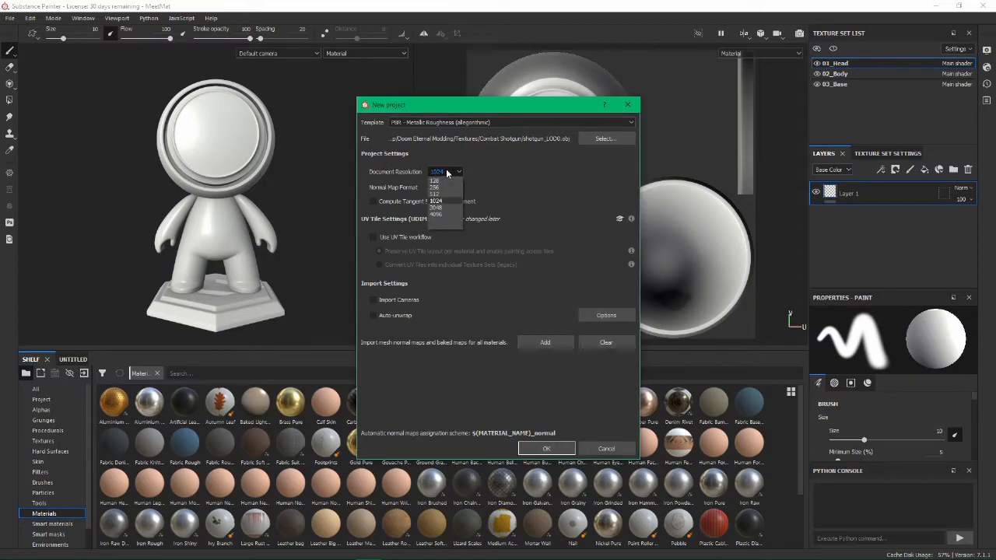
{"action": "left_click", "coordinate": [443, 215]}
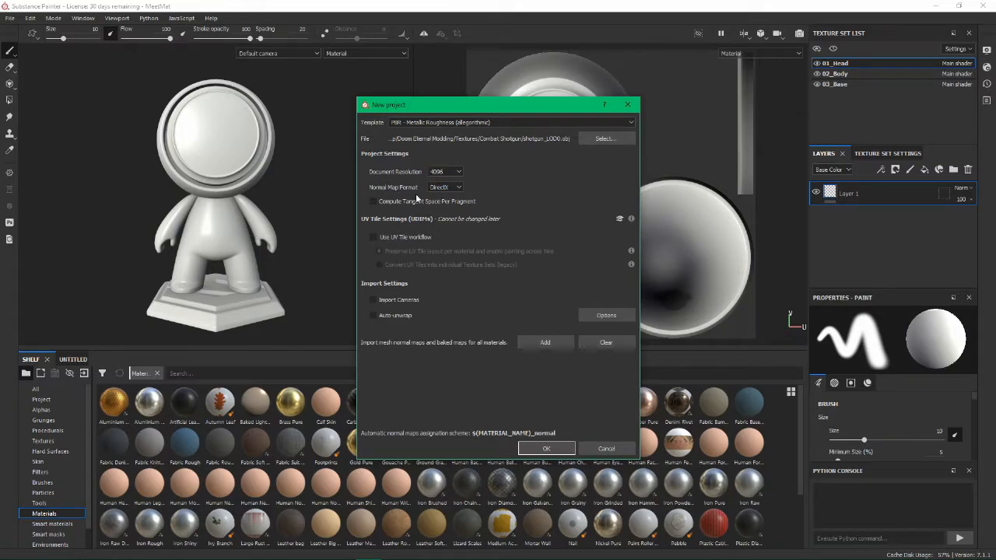
{"action": "left_click", "coordinate": [445, 172]}
{"action": "left_click", "coordinate": [444, 201]}
{"action": "left_click", "coordinate": [445, 172]}
{"action": "left_click", "coordinate": [437, 215]}
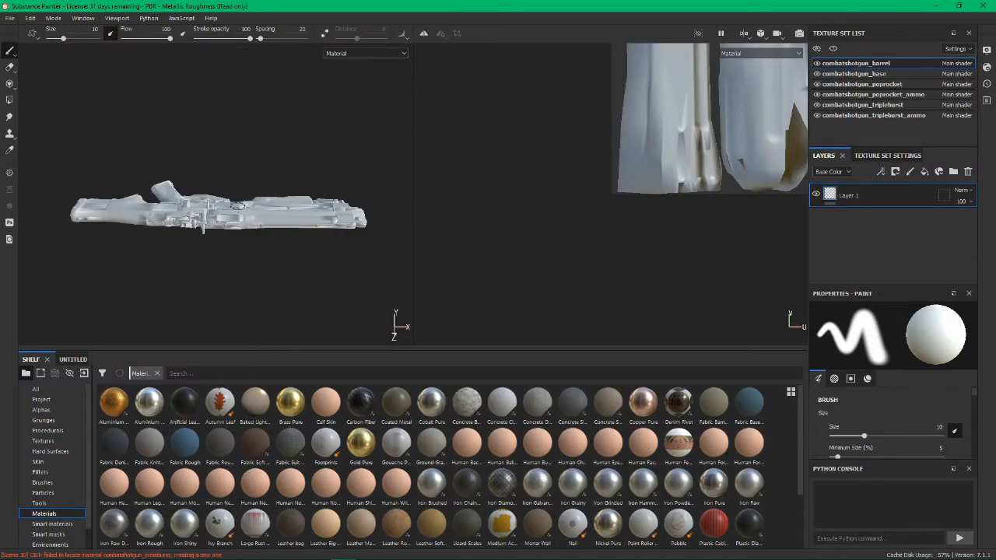
Step: Examine the imported shotgun mesh from several angles and distances in the 3D view
{"action": "left_click_drag", "start_coordinate": [210, 204], "coordinate": [145, 264], "text": "alt"}
{"action": "middle_click_drag", "start_coordinate": [185, 260], "coordinate": [207, 211], "text": "alt"}
{"action": "scroll", "coordinate": [239, 181], "scroll_direction": "down", "scroll_amount": 2}
{"action": "scroll", "coordinate": [244, 178], "scroll_direction": "up", "scroll_amount": 4}
{"action": "left_click_drag", "start_coordinate": [229, 159], "coordinate": [237, 127], "text": "alt"}
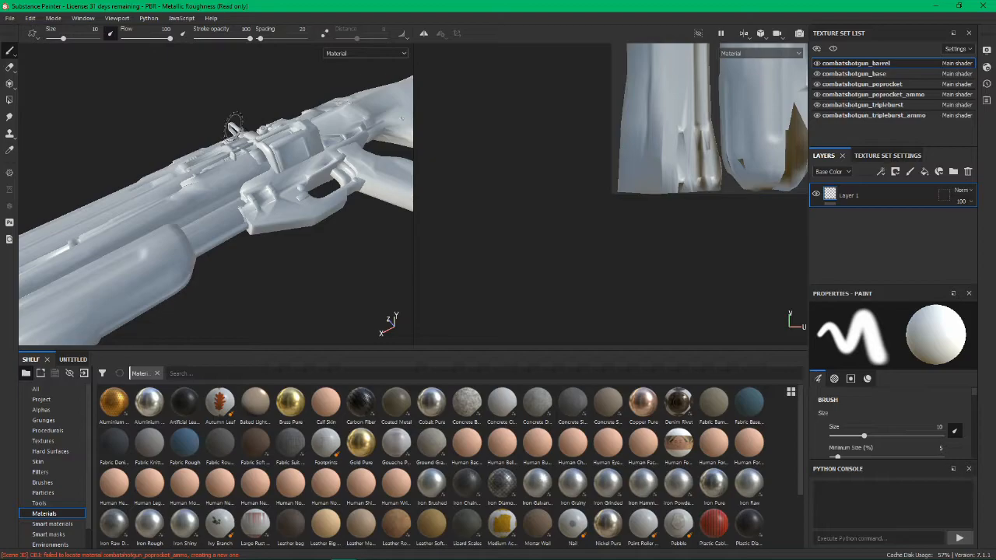
{"action": "scroll", "coordinate": [233, 128], "scroll_direction": "down", "scroll_amount": 5}
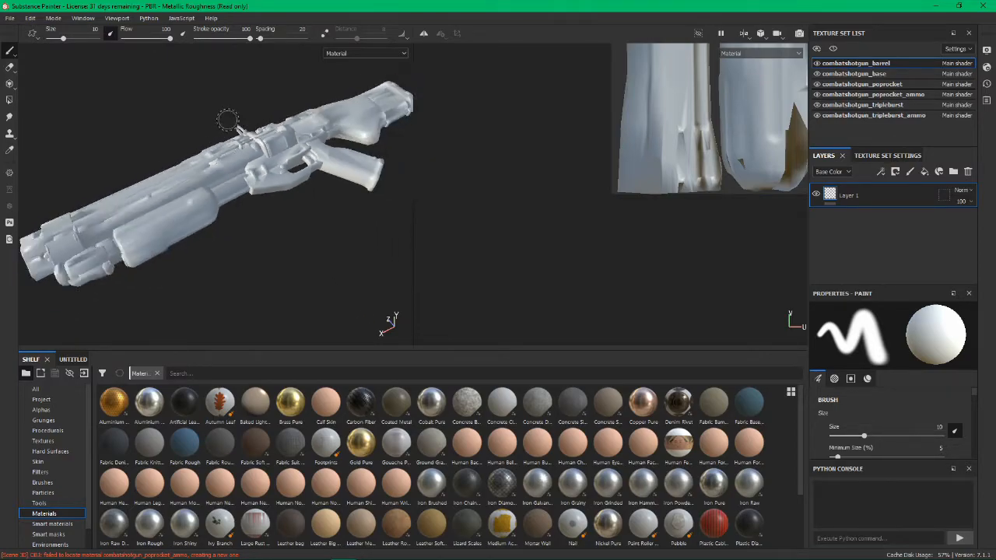
{"action": "scroll", "coordinate": [273, 140], "scroll_direction": "up", "scroll_amount": 5}
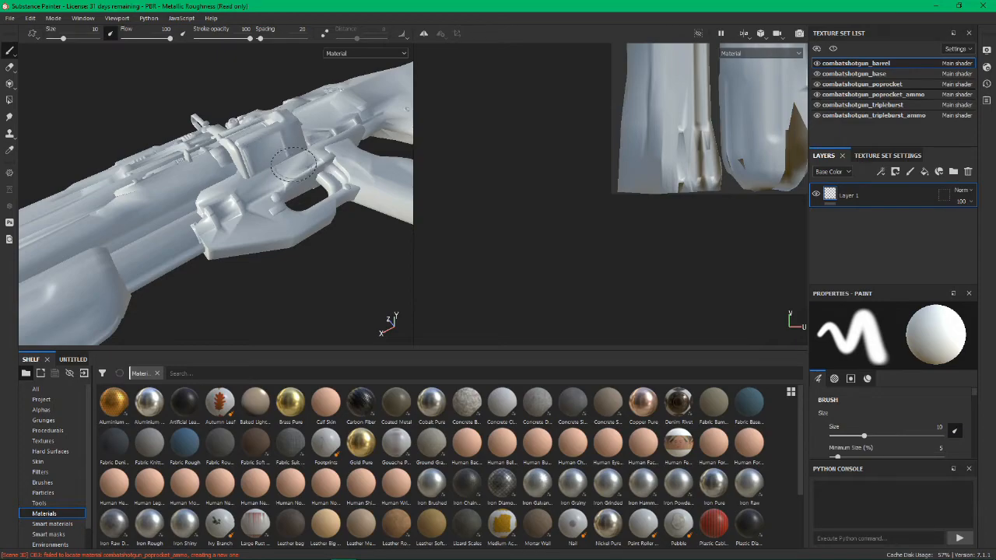
{"action": "scroll", "coordinate": [294, 164], "scroll_direction": "down", "scroll_amount": 5}
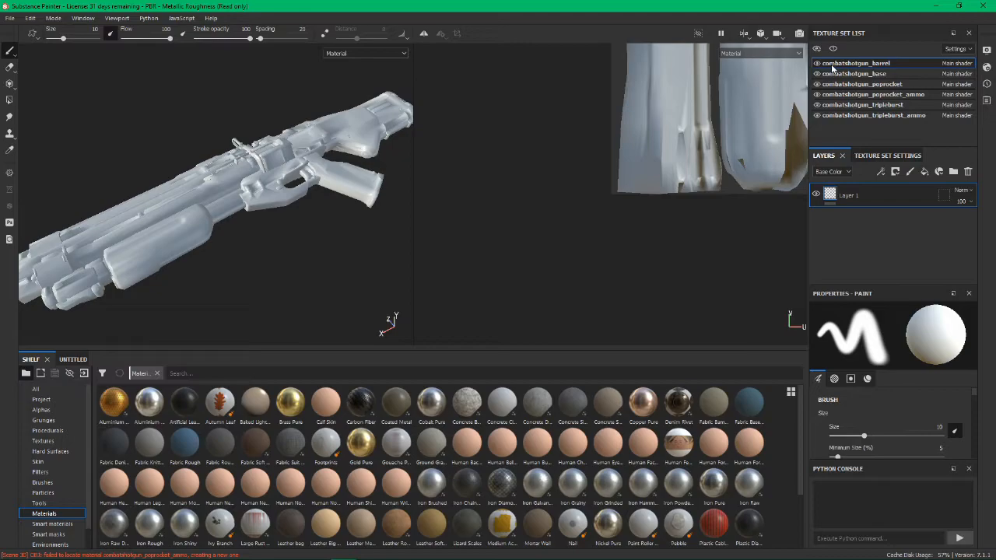
Step: Look through the UV layouts of all the shotgun's texture sets, finishing on combatshotgun_barrel
{"action": "left_click", "coordinate": [839, 75]}
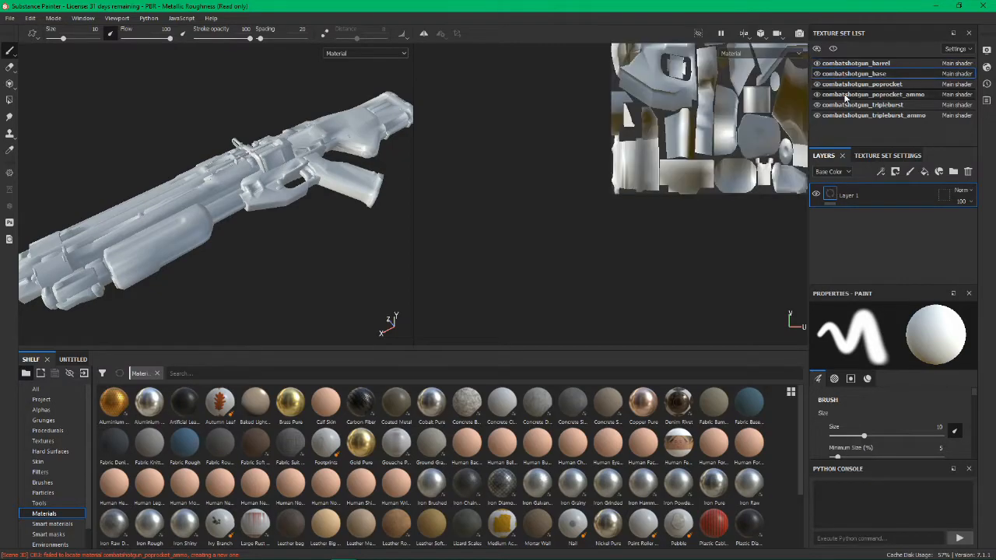
{"action": "left_click", "coordinate": [849, 87]}
{"action": "left_click", "coordinate": [848, 95]}
{"action": "left_click", "coordinate": [847, 104]}
{"action": "left_click", "coordinate": [850, 115]}
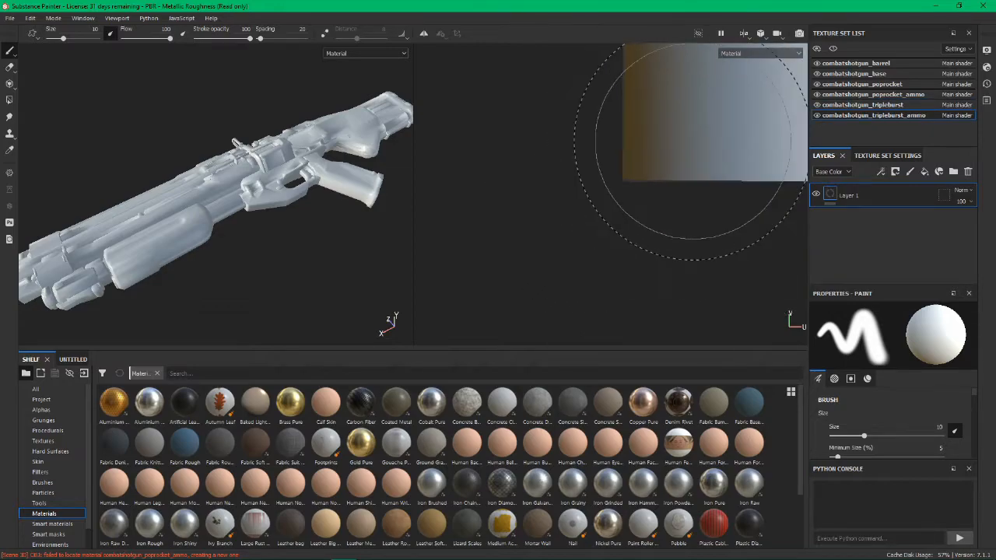
{"action": "left_click", "coordinate": [902, 107]}
{"action": "left_click", "coordinate": [900, 116]}
{"action": "left_click", "coordinate": [898, 105]}
{"action": "left_click", "coordinate": [898, 95]}
{"action": "left_click", "coordinate": [900, 115]}
{"action": "left_click", "coordinate": [900, 94]}
{"action": "left_click", "coordinate": [899, 89]}
{"action": "left_click", "coordinate": [900, 95]}
{"action": "left_click", "coordinate": [899, 89]}
{"action": "left_click", "coordinate": [900, 94]}
{"action": "left_click", "coordinate": [896, 74]}
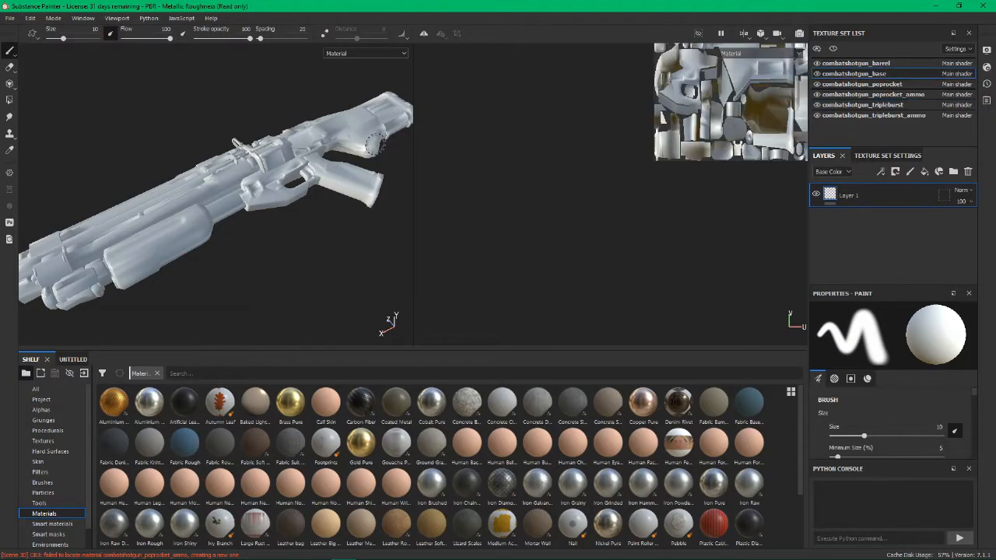
{"action": "left_click", "coordinate": [880, 63]}
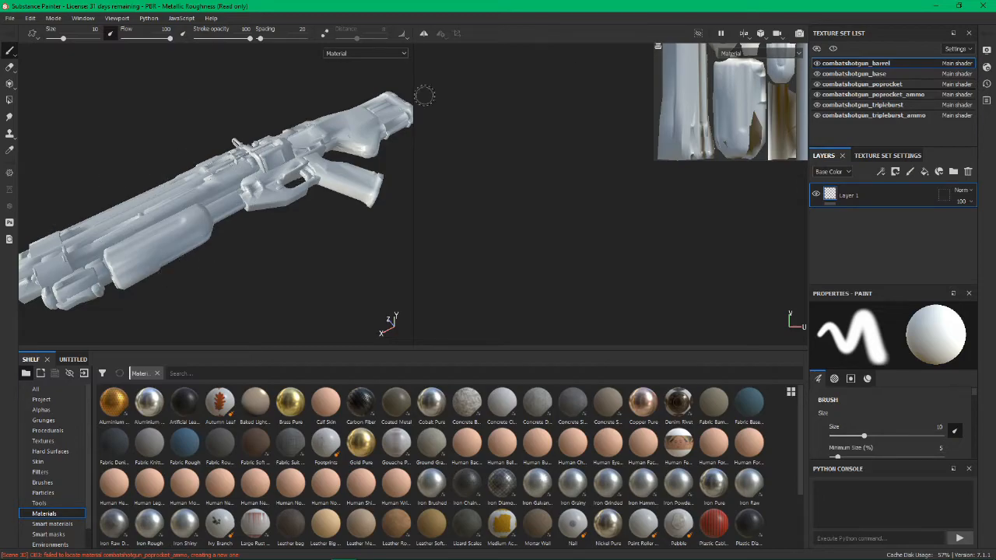
Step: Hide the poprocket, poprocket_ammo, tripleburst and tripleburst_ammo texture sets, leaving the barrel and base shown
{"action": "left_click", "coordinate": [817, 84]}
{"action": "left_click", "coordinate": [817, 94]}
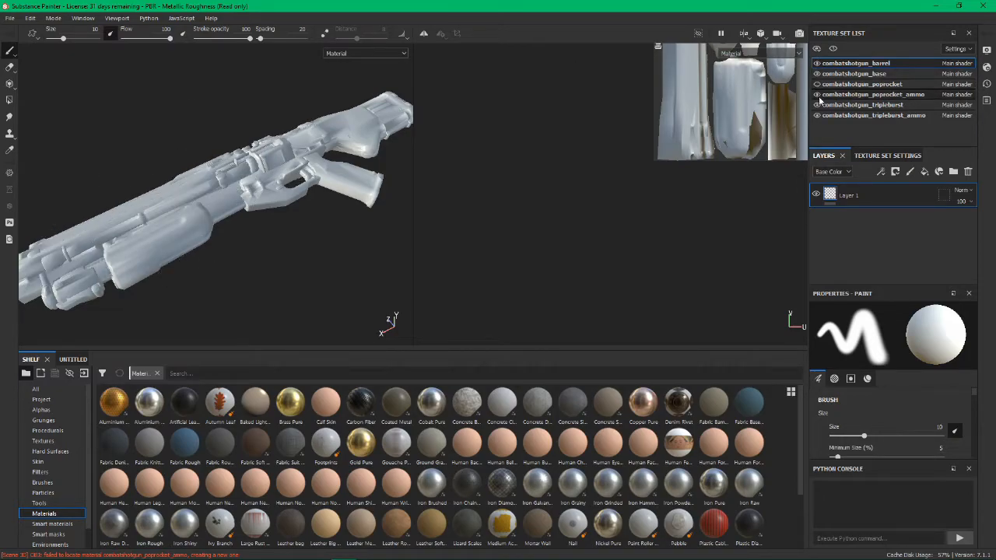
{"action": "left_click", "coordinate": [822, 105]}
{"action": "left_click", "coordinate": [818, 106]}
{"action": "left_click", "coordinate": [817, 115]}
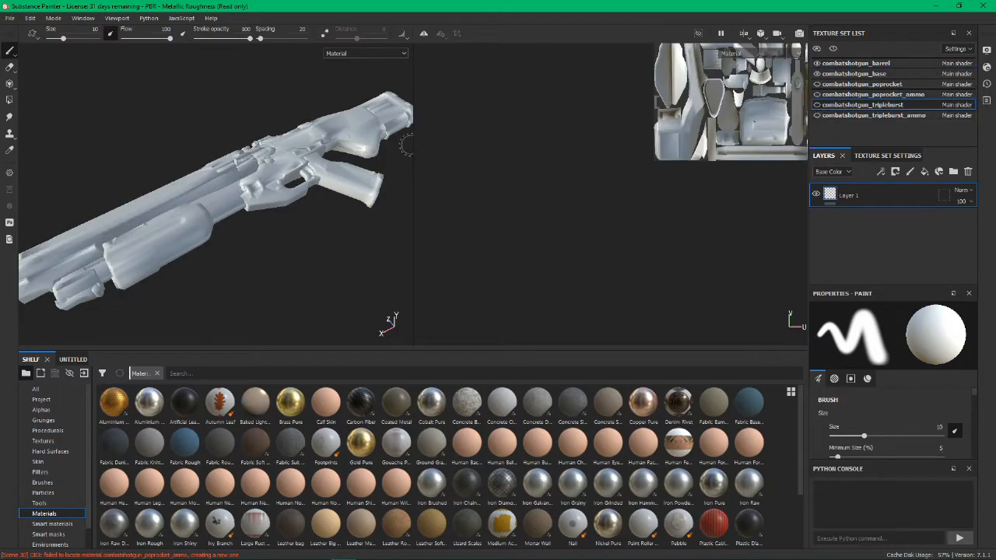
Step: Hide the barrel texture set and show the poprocket parts to inspect that version of the shotgun
{"action": "middle_click_drag", "start_coordinate": [214, 195], "coordinate": [217, 215], "text": "alt"}
{"action": "left_click", "coordinate": [818, 64]}
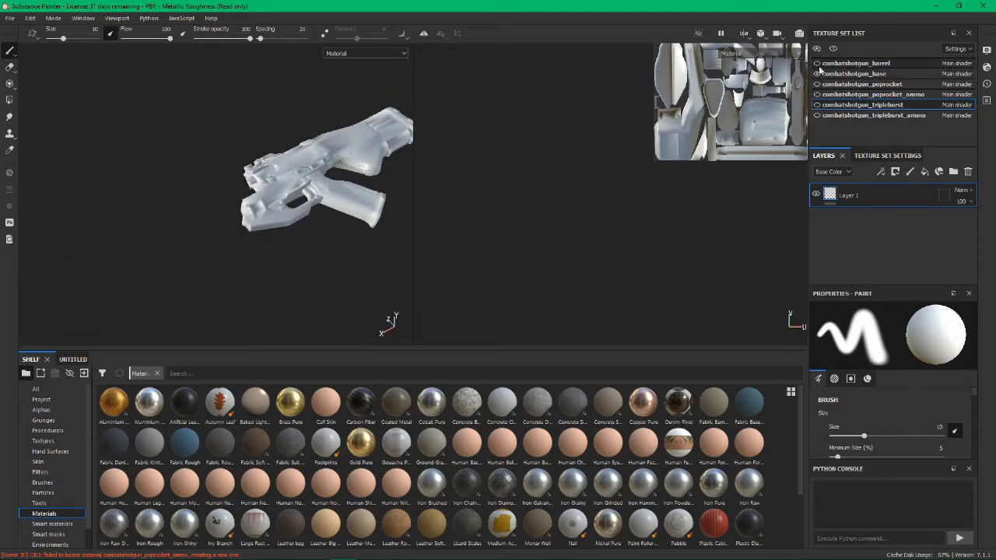
{"action": "left_click", "coordinate": [820, 87]}
{"action": "left_click", "coordinate": [817, 85]}
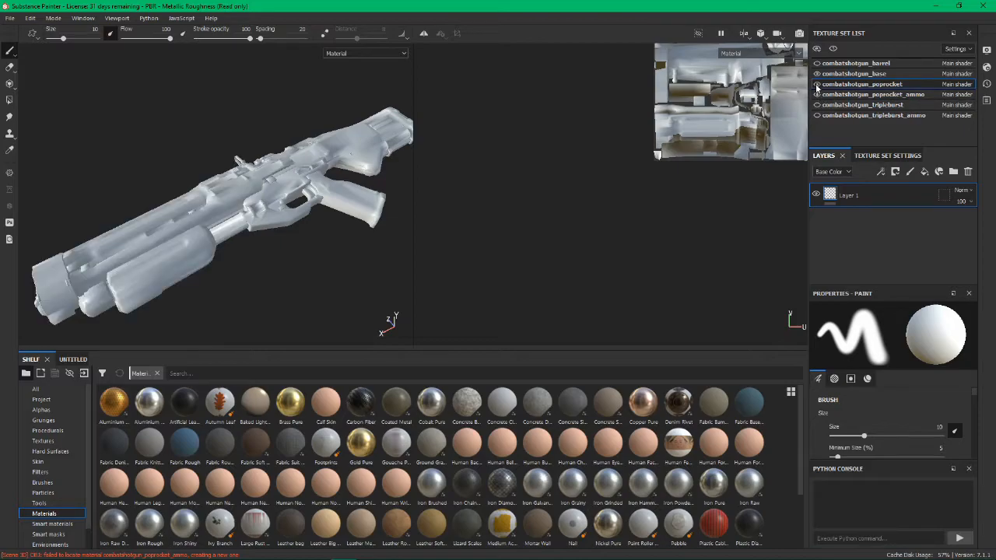
{"action": "scroll", "coordinate": [201, 210], "scroll_direction": "down", "scroll_amount": 2}
{"action": "scroll", "coordinate": [198, 206], "scroll_direction": "up", "scroll_amount": 3}
{"action": "scroll", "coordinate": [194, 203], "scroll_direction": "down", "scroll_amount": 3}
{"action": "scroll", "coordinate": [212, 194], "scroll_direction": "up", "scroll_amount": 2}
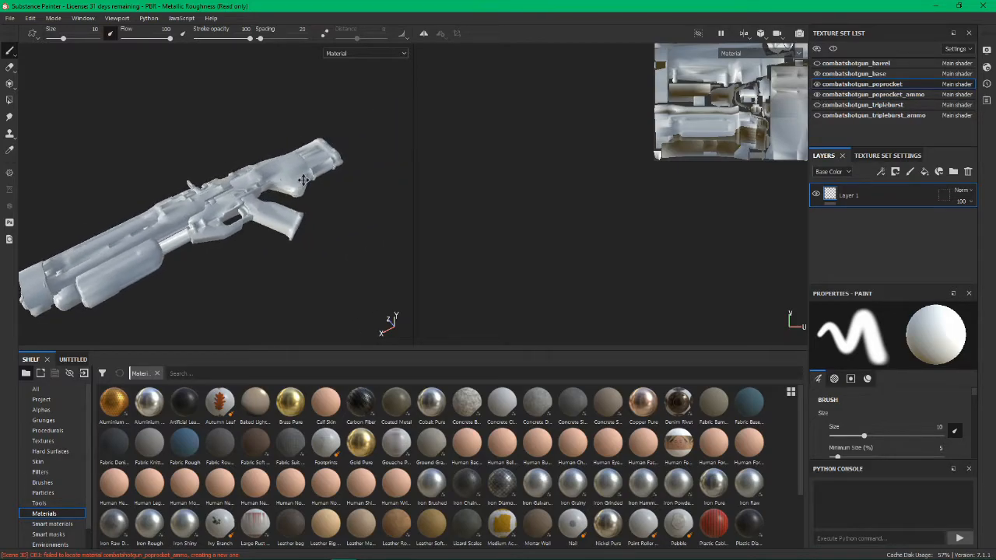
Step: Hide the poprocket parts, show the tripleburst and tripleburst_ammo texture sets, and inspect that version of the shotgun
{"action": "left_click", "coordinate": [818, 84]}
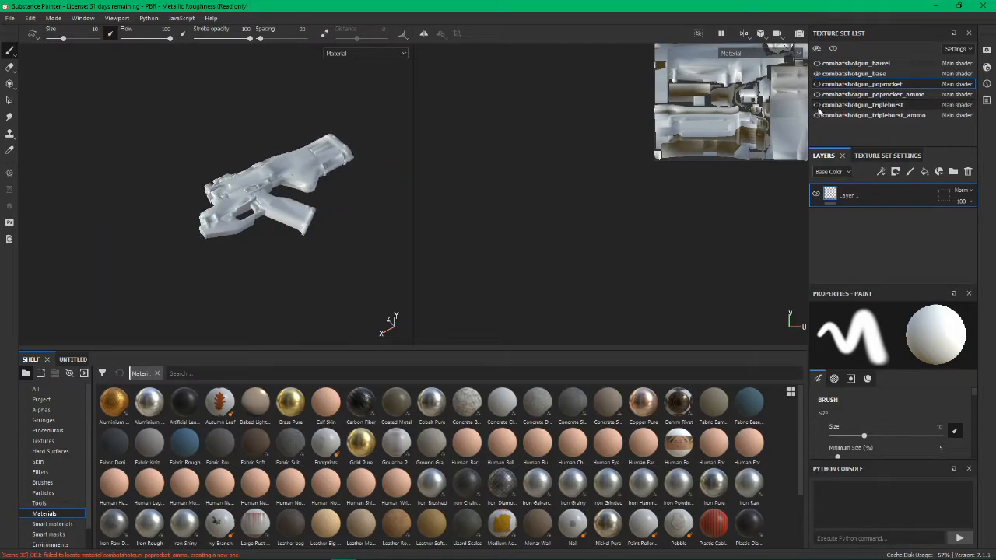
{"action": "left_click", "coordinate": [817, 106]}
{"action": "left_click", "coordinate": [817, 116]}
{"action": "scroll", "coordinate": [189, 214], "scroll_direction": "down", "scroll_amount": 2}
{"action": "scroll", "coordinate": [187, 217], "scroll_direction": "up", "scroll_amount": 3}
{"action": "scroll", "coordinate": [187, 216], "scroll_direction": "down", "scroll_amount": 3}
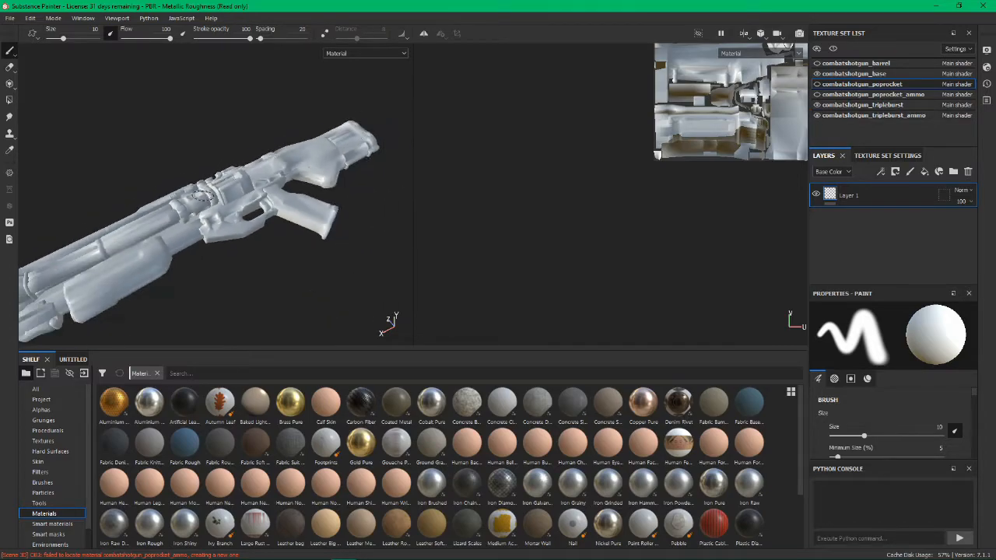
{"action": "middle_click_drag", "start_coordinate": [253, 191], "coordinate": [297, 175]}
{"action": "left_click_drag", "start_coordinate": [334, 191], "coordinate": [294, 165], "text": "alt"}
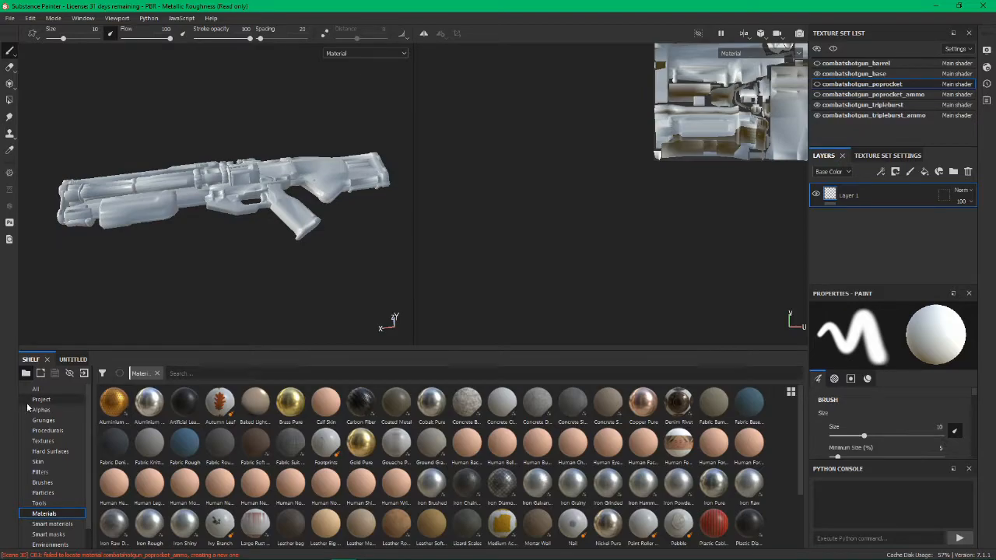
Step: Bring all twelve PNG textures from the PNGs folder into the Project shelf's resource import dialog
{"action": "left_click", "coordinate": [34, 400]}
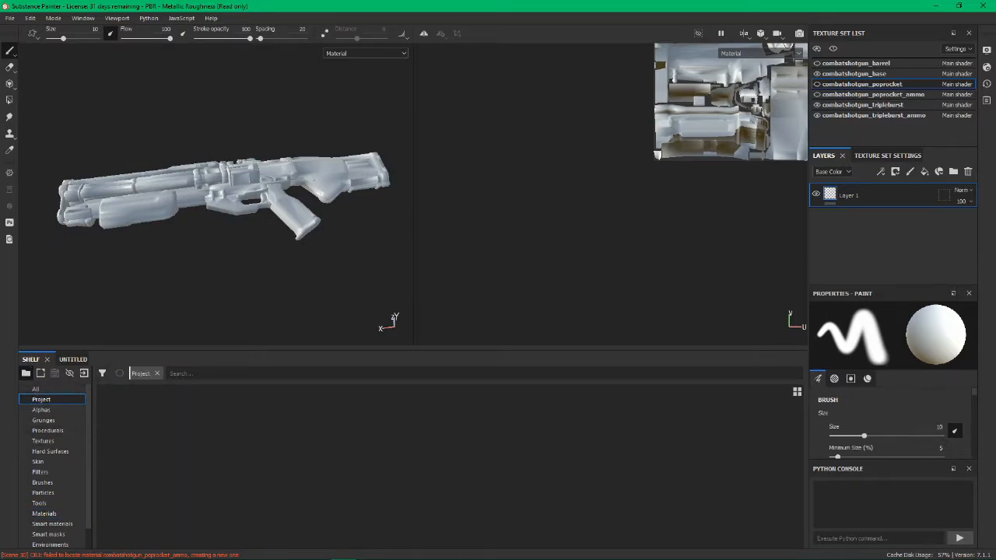
{"action": "key", "text": "alt+Tab"}
{"action": "left_click_drag", "start_coordinate": [307, 7], "coordinate": [380, 132]}
{"action": "double_click", "coordinate": [215, 253]}
{"action": "left_click_drag", "start_coordinate": [603, 351], "coordinate": [146, 257]}
{"action": "left_click", "coordinate": [624, 343]}
{"action": "mouse_move", "coordinate": [640, 340]}
{"action": "left_mouse_down"}
{"action": "mouse_move", "coordinate": [145, 256]}
{"action": "mouse_move", "coordinate": [226, 337]}
{"action": "mouse_move", "coordinate": [268, 467]}
{"action": "left_mouse_up"}
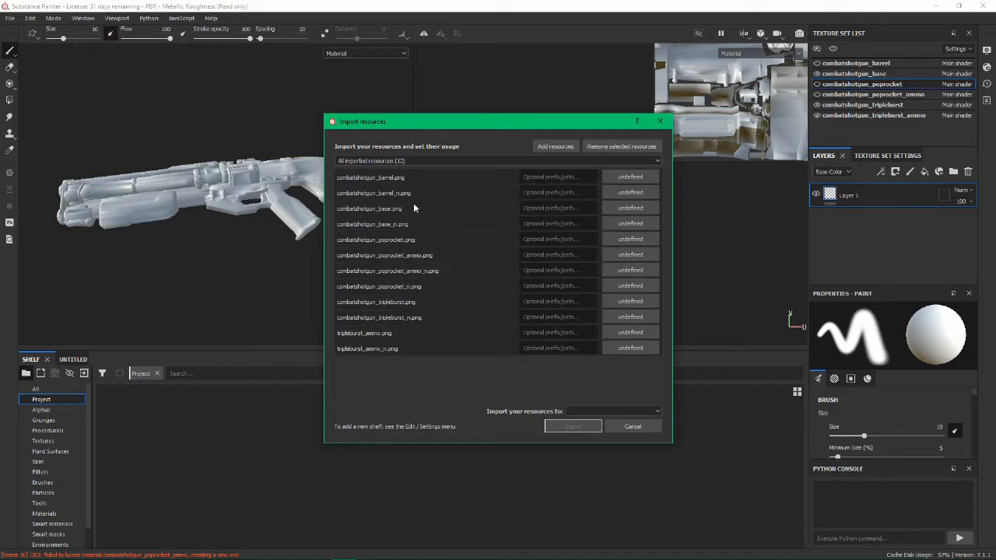
Step: Set the usage of all twelve PNG resources to texture and import them into the project 'PBR - Metallic Roughness'
{"action": "left_click", "coordinate": [632, 176]}
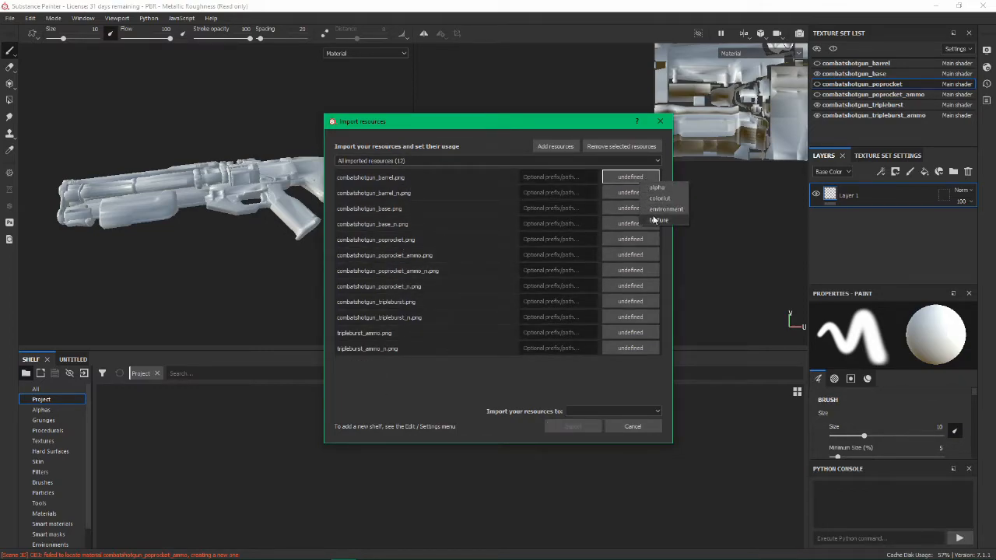
{"action": "left_click", "coordinate": [656, 220]}
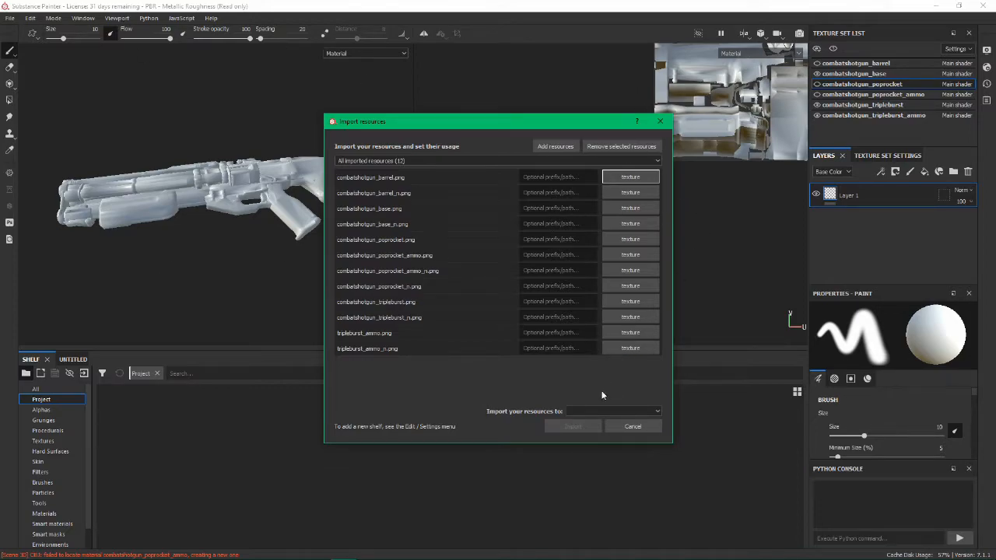
{"action": "left_click", "coordinate": [591, 411]}
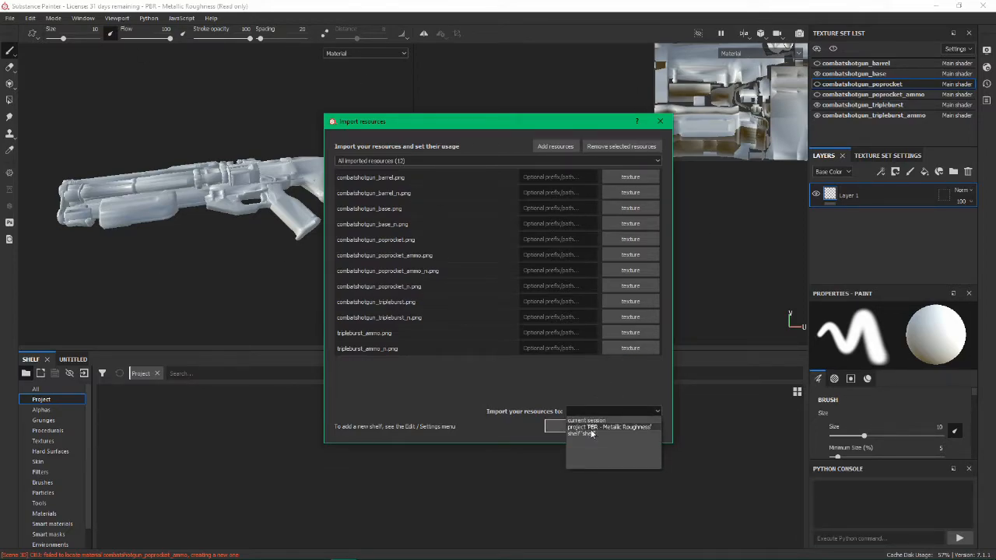
{"action": "left_click", "coordinate": [636, 427]}
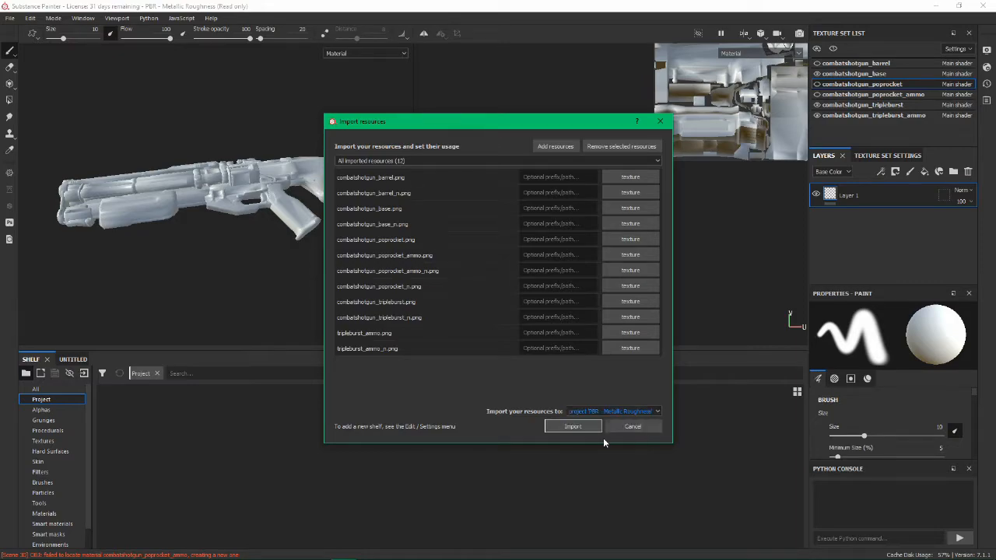
{"action": "left_click", "coordinate": [573, 426]}
{"action": "left_click", "coordinate": [101, 410]}
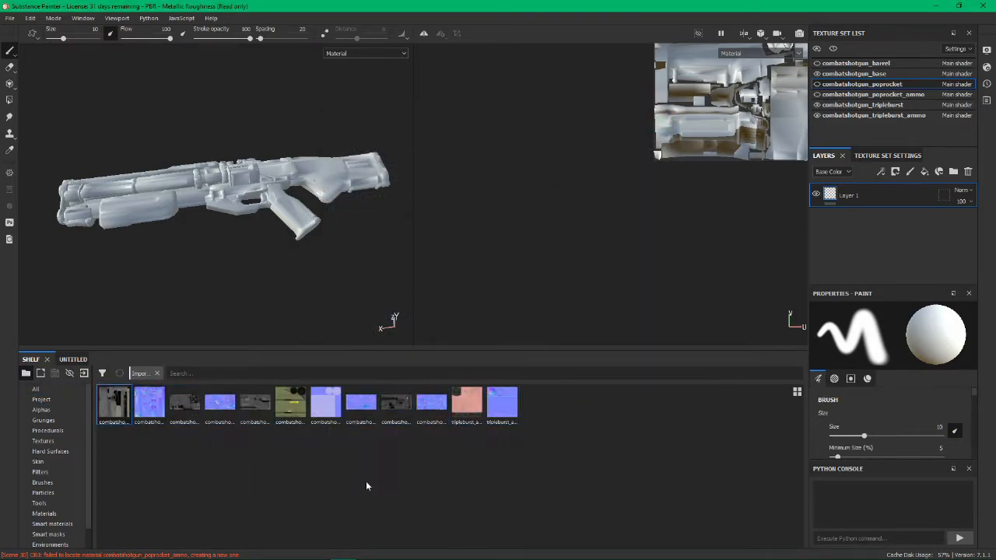
Step: Hide every texture set except combatshotgun_barrel and make the barrel the active texture set
{"action": "left_click", "coordinate": [818, 74]}
{"action": "left_click", "coordinate": [817, 74]}
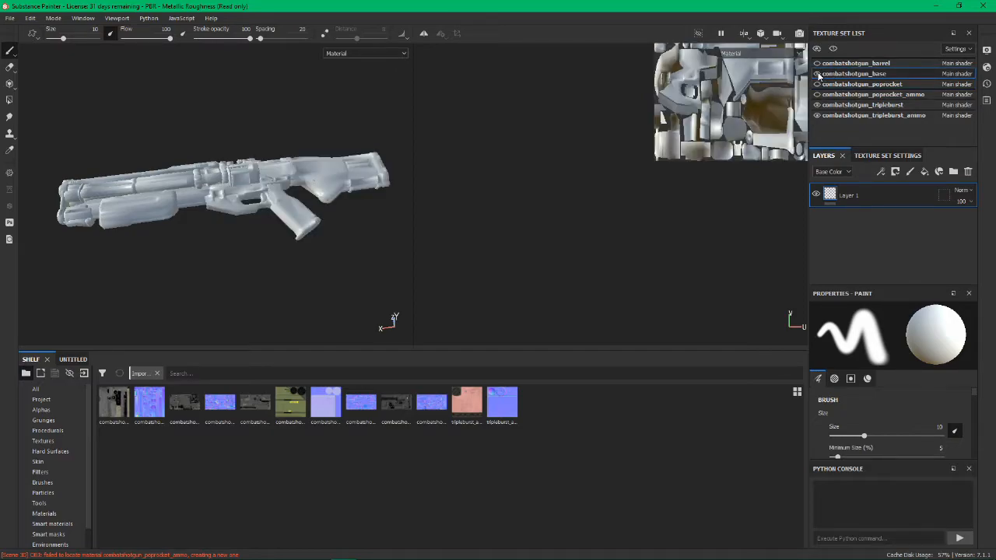
{"action": "left_click", "coordinate": [818, 104]}
{"action": "left_click", "coordinate": [817, 115]}
{"action": "left_click", "coordinate": [817, 63]}
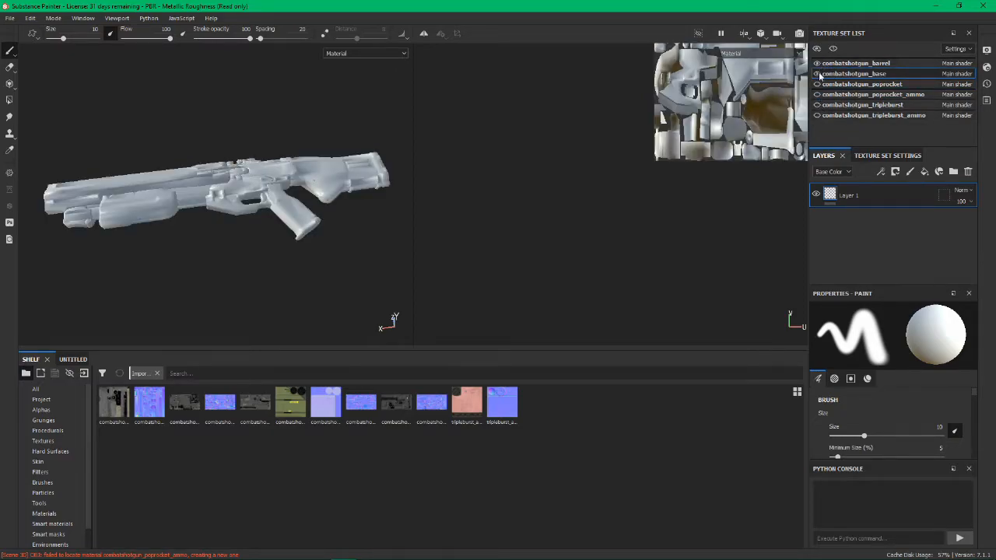
{"action": "left_click", "coordinate": [817, 74]}
{"action": "left_click", "coordinate": [864, 63]}
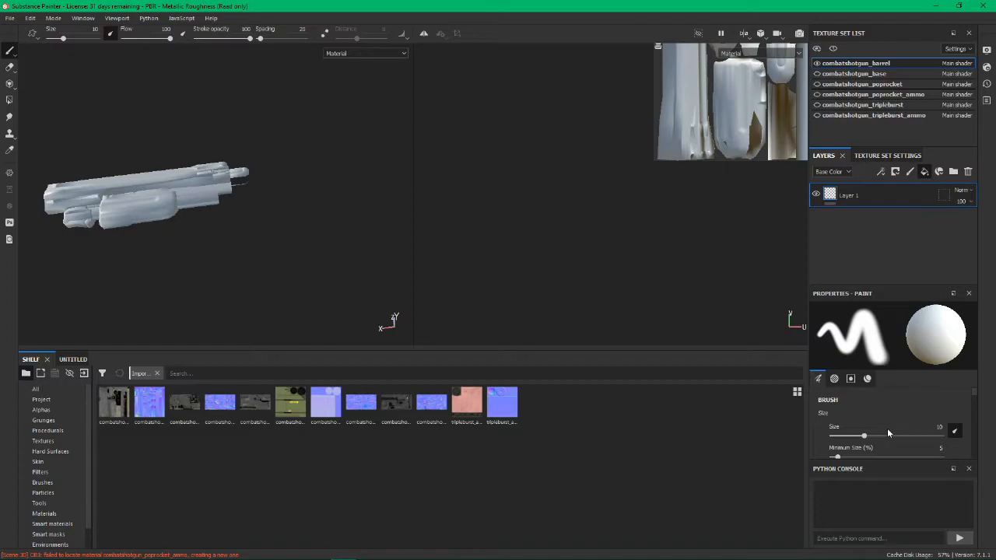
Step: Add a fill layer to the barrel texture set and disable its height, rough and metal channels, leaving color and nrm
{"action": "left_click", "coordinate": [925, 171]}
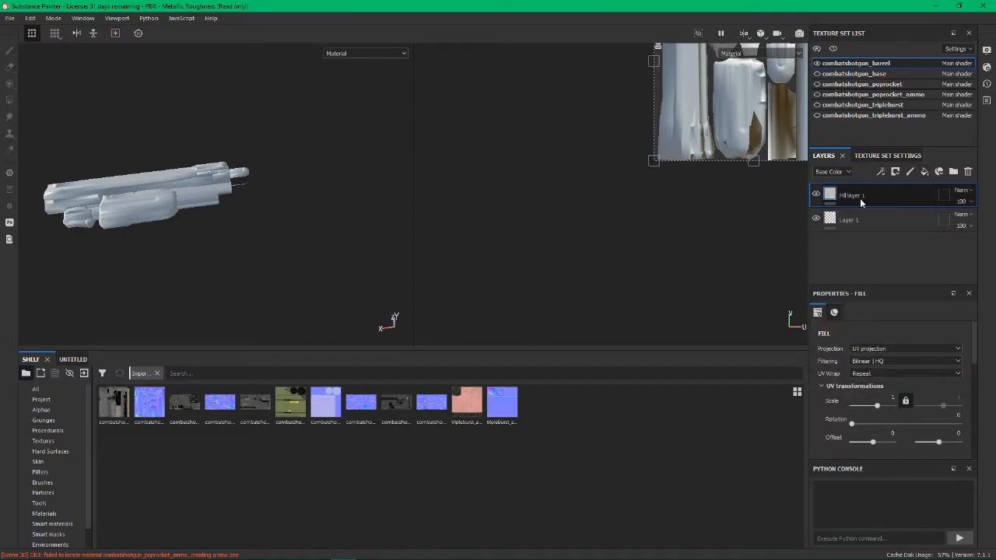
{"action": "left_click_drag", "start_coordinate": [577, 247], "coordinate": [727, 215]}
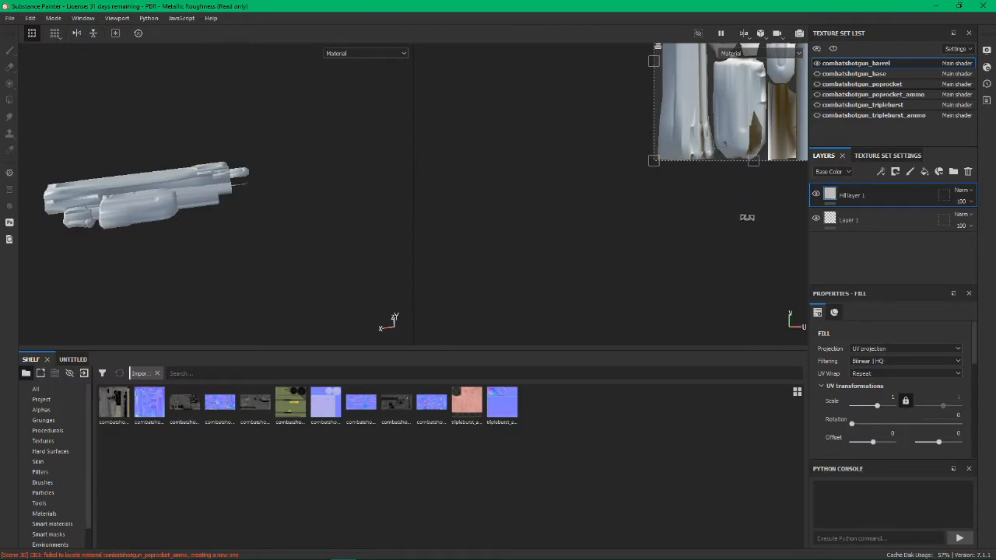
{"action": "key", "text": "f"}
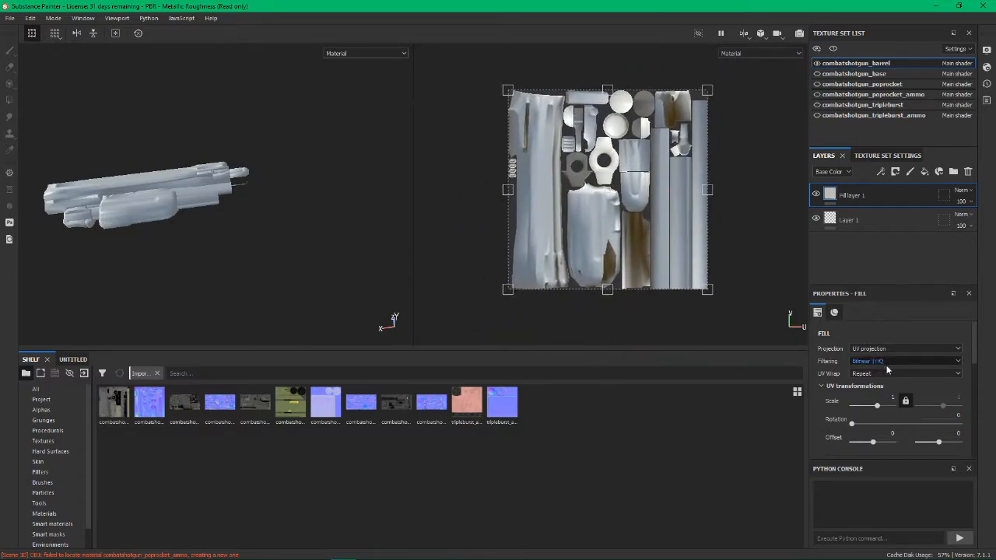
{"action": "scroll", "coordinate": [919, 372], "scroll_direction": "down", "scroll_amount": 5}
{"action": "scroll", "coordinate": [914, 365], "scroll_direction": "up", "scroll_amount": 3}
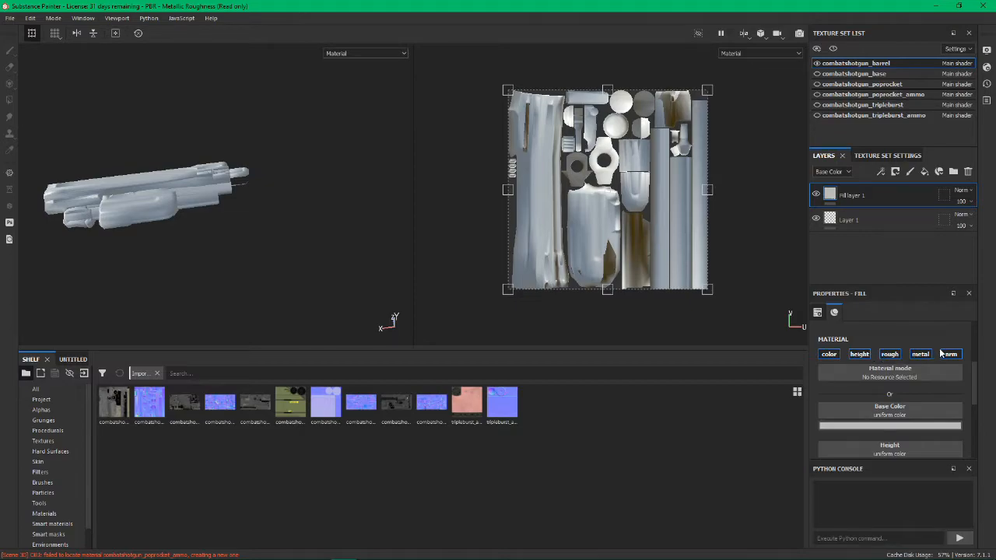
{"action": "left_click", "coordinate": [858, 355]}
{"action": "left_click", "coordinate": [890, 355]}
{"action": "left_click", "coordinate": [920, 355]}
{"action": "scroll", "coordinate": [900, 406], "scroll_direction": "down", "scroll_amount": 1}
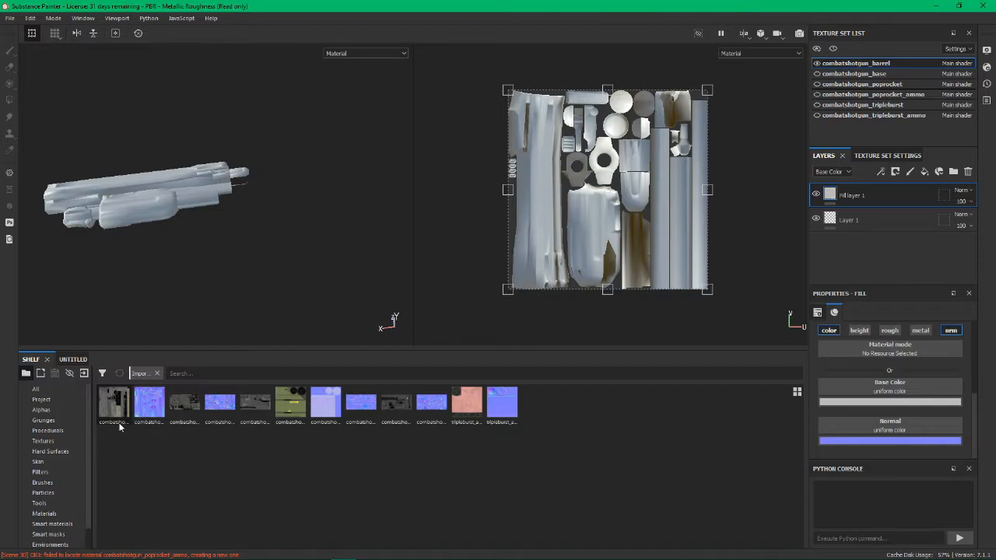
Step: Assign combatshotgun_barrel to the fill layer's Base Color and combatshotgun_barrel_n to its Normal, and inspect the textured barrel
{"action": "mouse_move", "coordinate": [119, 426]}
{"action": "left_click_drag", "start_coordinate": [119, 426], "coordinate": [903, 393]}
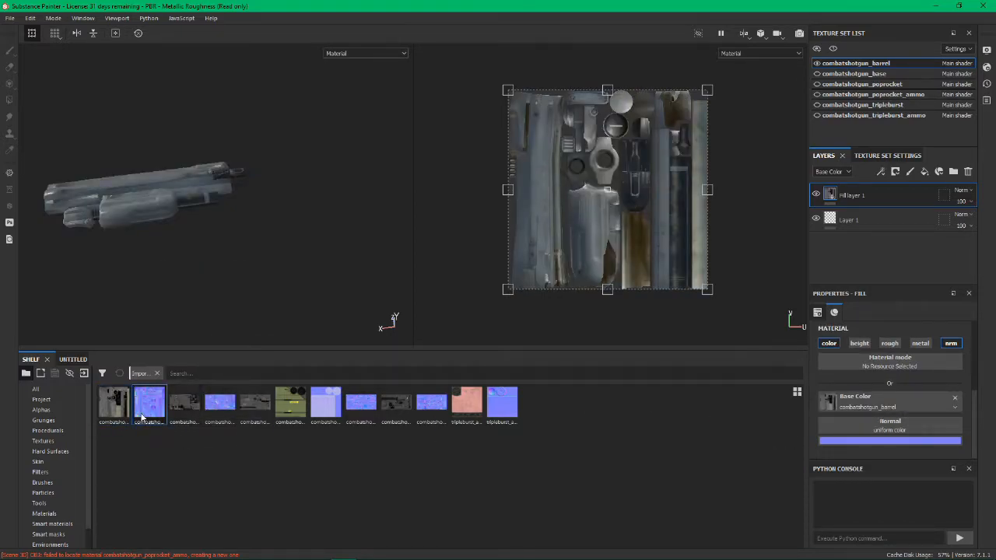
{"action": "left_click_drag", "start_coordinate": [149, 413], "coordinate": [905, 434]}
{"action": "scroll", "coordinate": [155, 188], "scroll_direction": "up", "scroll_amount": 5}
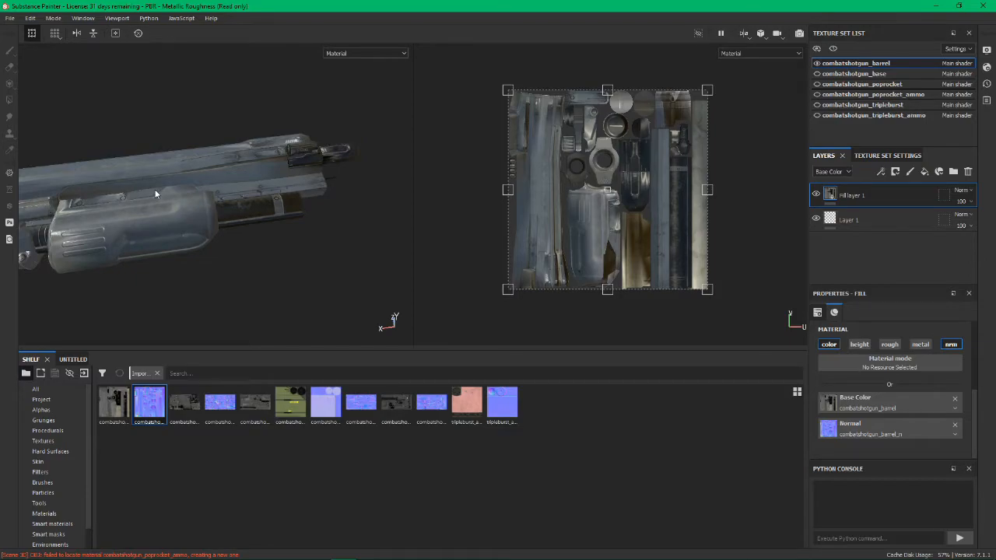
{"action": "middle_click_drag", "start_coordinate": [155, 190], "coordinate": [233, 196]}
{"action": "scroll", "coordinate": [232, 190], "scroll_direction": "up", "scroll_amount": 2}
{"action": "scroll", "coordinate": [233, 190], "scroll_direction": "down", "scroll_amount": 4}
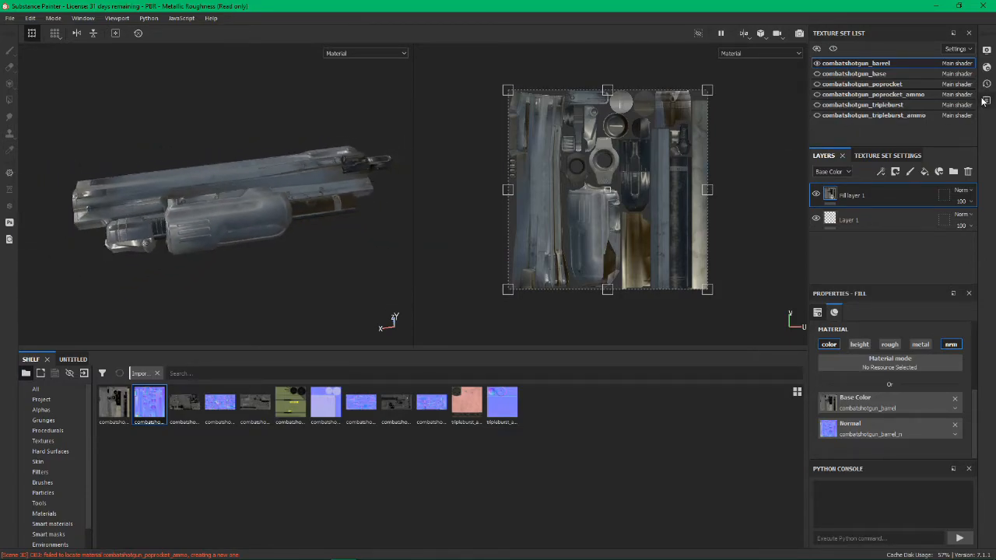
Step: Show the combatshotgun_base texture set alongside the barrel, make it active, and add a fill layer to it
{"action": "left_click", "coordinate": [818, 82]}
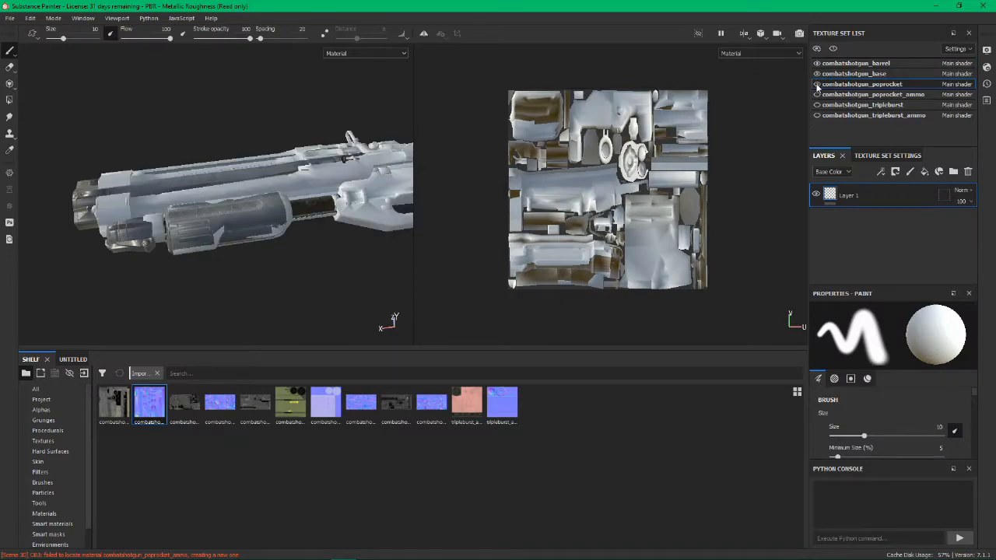
{"action": "left_click", "coordinate": [829, 74]}
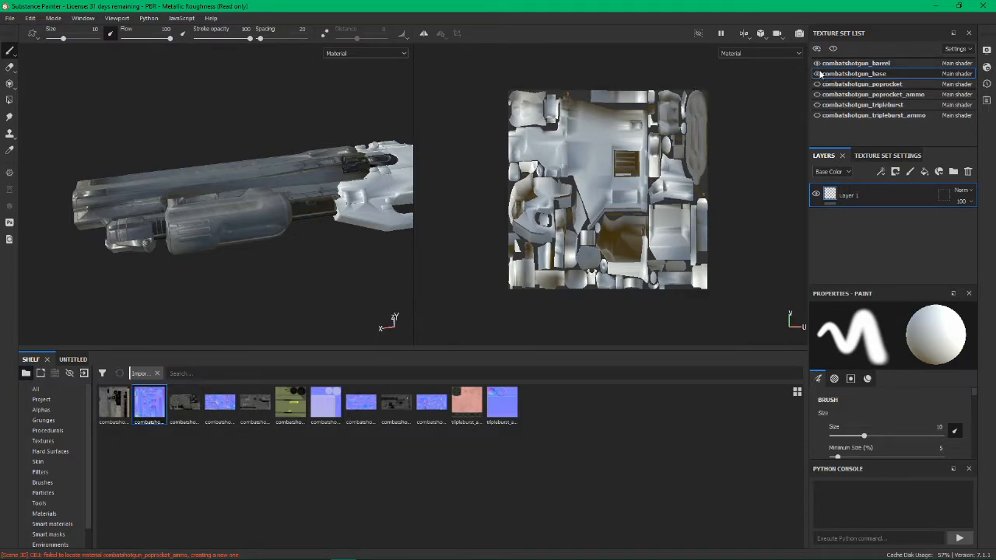
{"action": "left_click", "coordinate": [925, 171]}
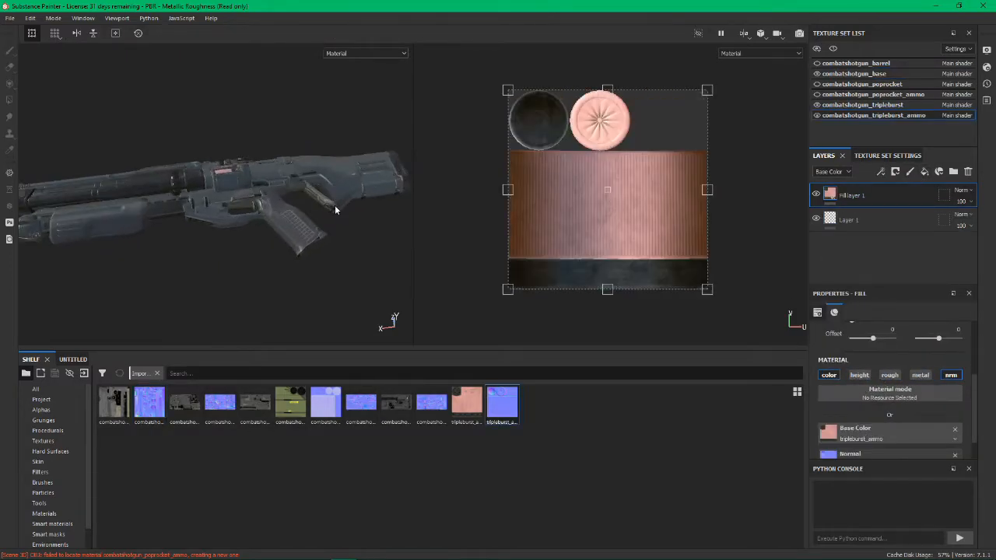
Step: Inspect the fully textured tripleburst version of the shotgun in the 3D view
{"action": "left_click_drag", "start_coordinate": [334, 209], "coordinate": [283, 155], "text": "alt"}
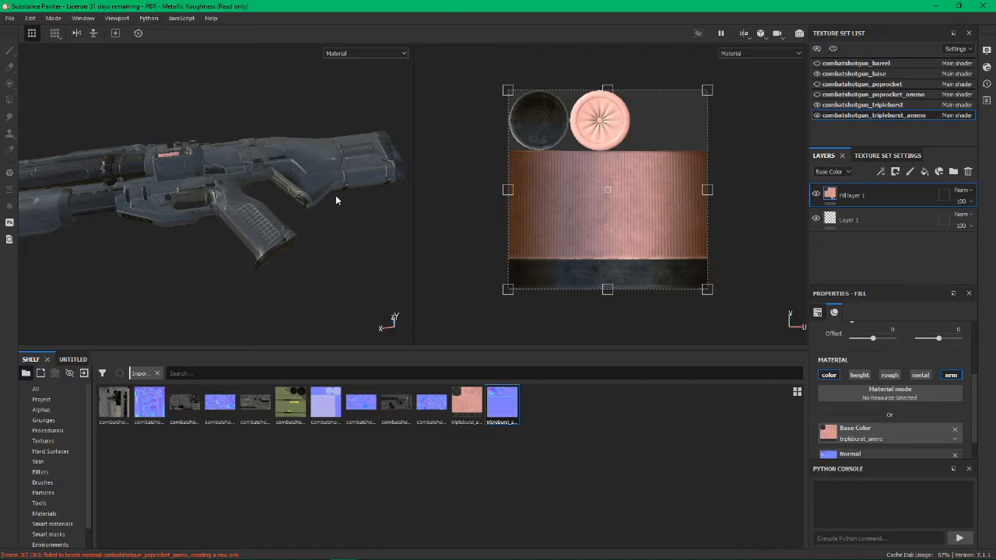
{"action": "left_click_drag", "start_coordinate": [202, 188], "coordinate": [217, 187], "text": "alt"}
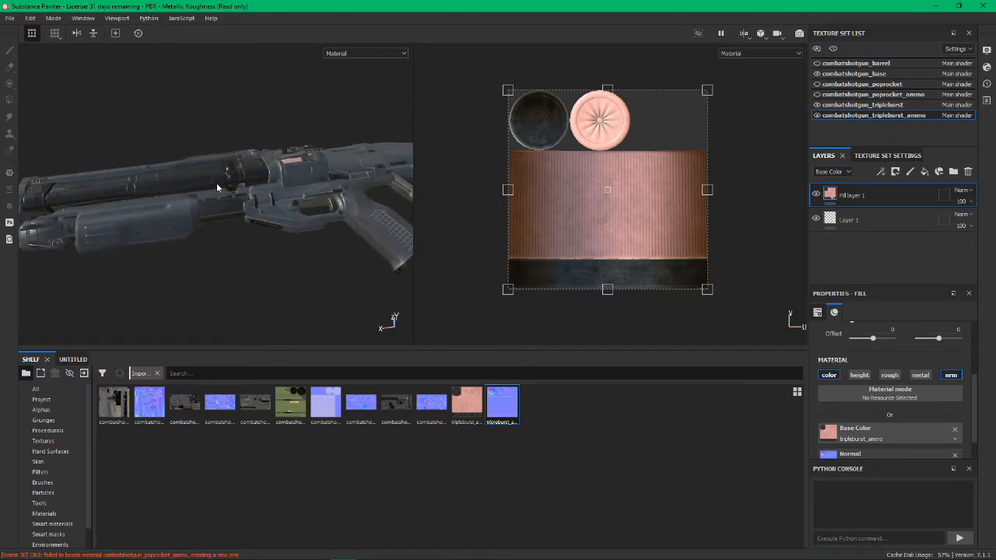
{"action": "left_click", "coordinate": [238, 191]}
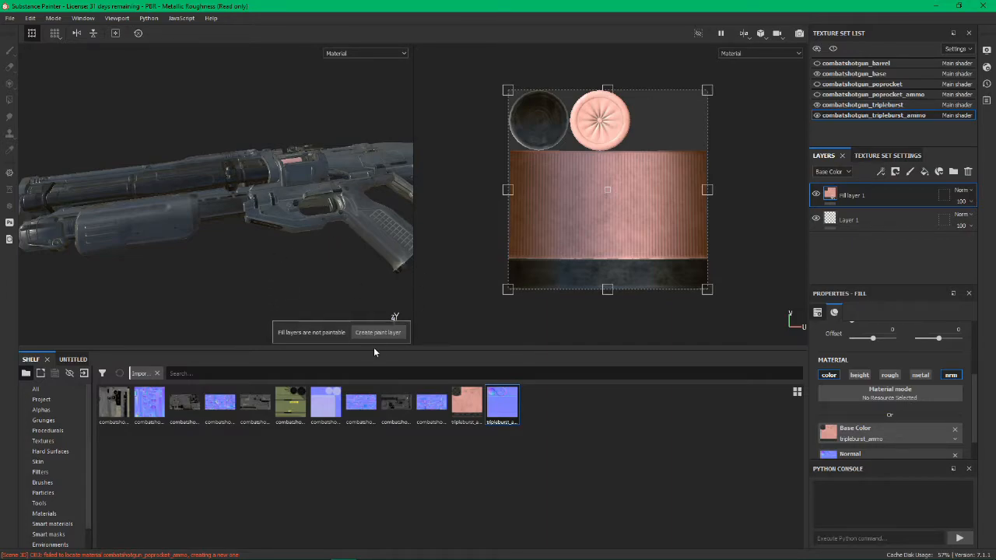
Step: Add a paint layer above the fill layer in the base texture set and set the brush's Base Color to 00ff00
{"action": "left_click", "coordinate": [878, 65]}
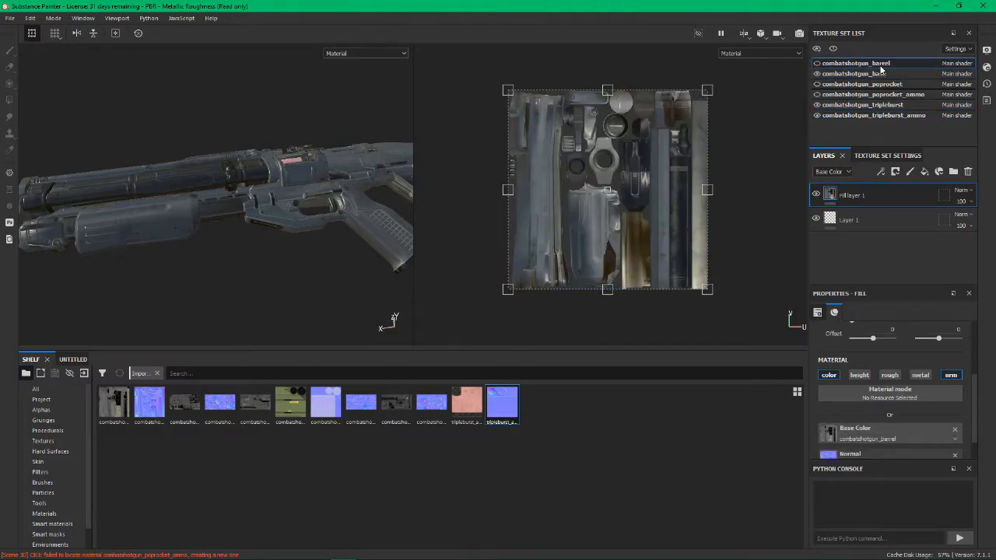
{"action": "left_click", "coordinate": [876, 74]}
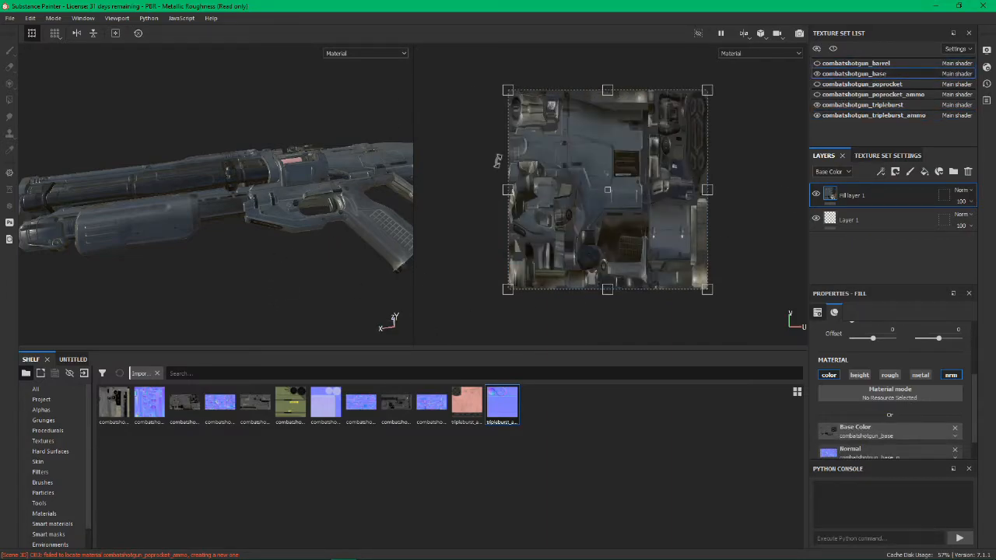
{"action": "left_click", "coordinate": [911, 172]}
{"action": "scroll", "coordinate": [903, 406], "scroll_direction": "down", "scroll_amount": 6}
{"action": "scroll", "coordinate": [897, 412], "scroll_direction": "down", "scroll_amount": 3}
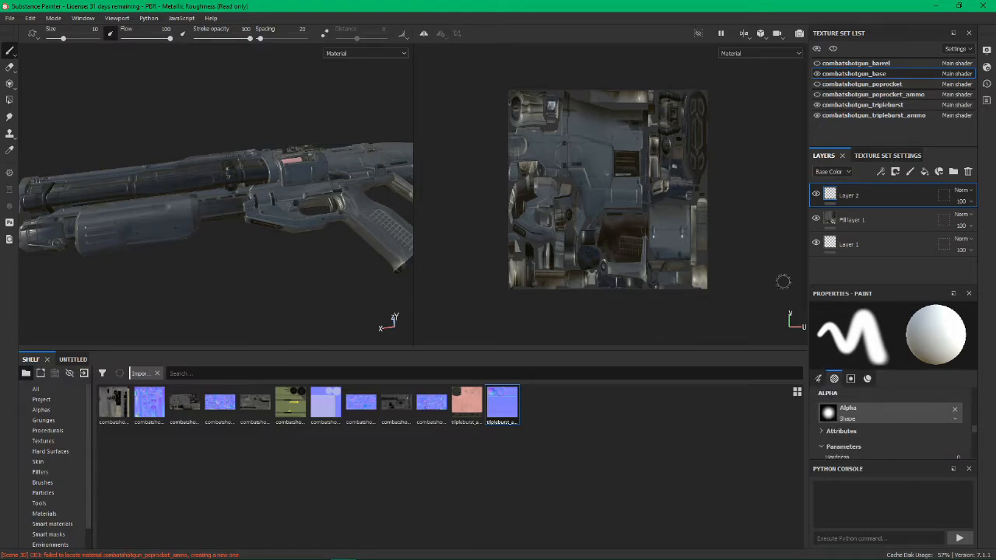
{"action": "scroll", "coordinate": [882, 405], "scroll_direction": "down", "scroll_amount": 8}
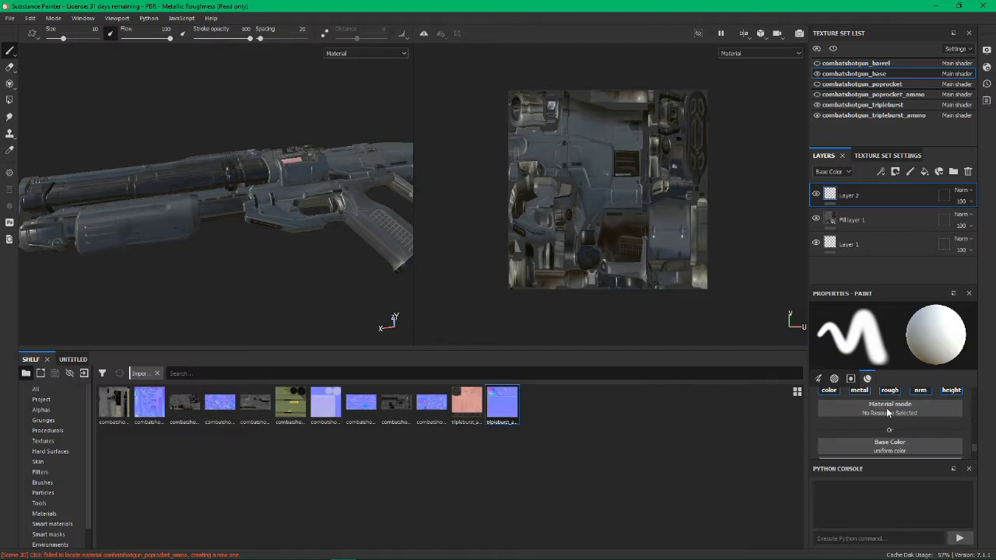
{"action": "left_click", "coordinate": [886, 430]}
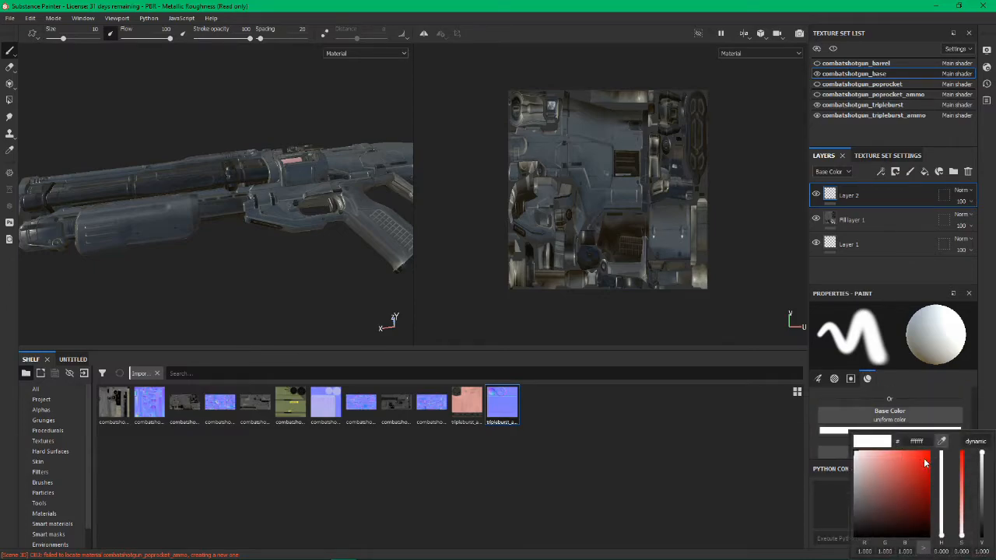
{"action": "double_click", "coordinate": [933, 438]}
{"action": "type", "text": "00ff00"}
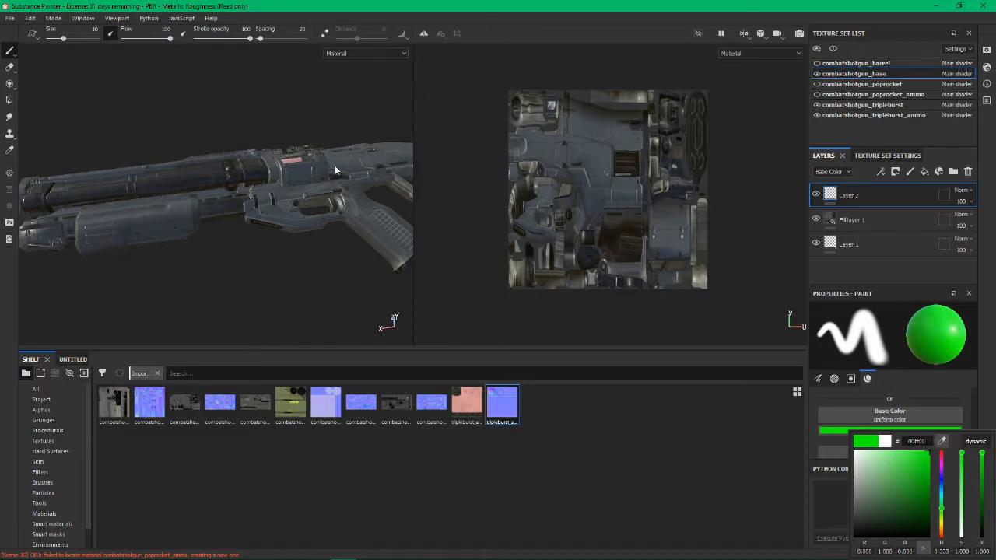
Step: Paint the whole base texture green across the 3D and UV views, enlarging the brush size to about 78
{"action": "mouse_move", "coordinate": [272, 214]}
{"action": "left_mouse_down"}
{"action": "mouse_move", "coordinate": [358, 206]}
{"action": "mouse_move", "coordinate": [265, 217]}
{"action": "left_mouse_up"}
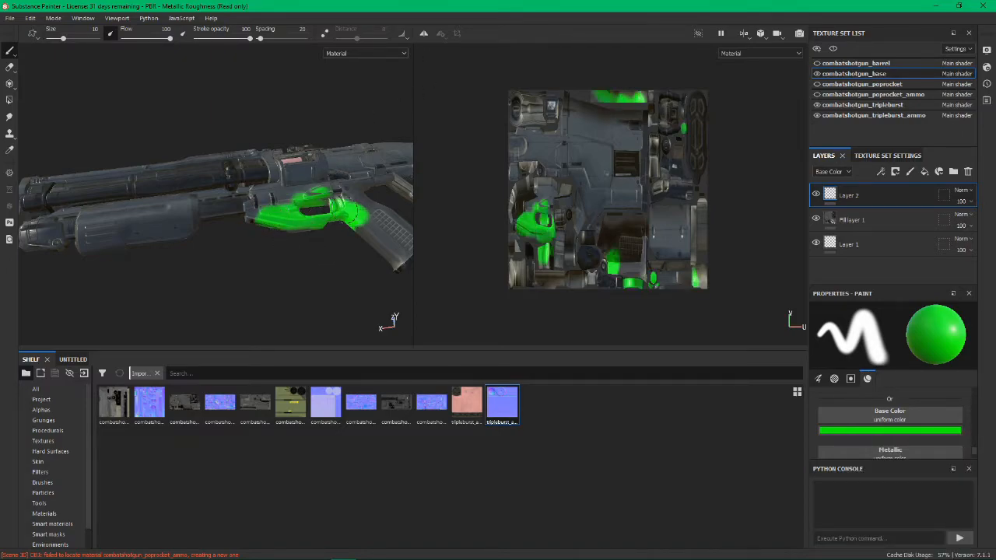
{"action": "left_click_drag", "start_coordinate": [357, 214], "coordinate": [436, 227]}
{"action": "mouse_move", "coordinate": [577, 269]}
{"action": "left_mouse_down"}
{"action": "mouse_move", "coordinate": [662, 237]}
{"action": "mouse_move", "coordinate": [537, 272]}
{"action": "mouse_move", "coordinate": [587, 299]}
{"action": "mouse_move", "coordinate": [676, 177]}
{"action": "mouse_move", "coordinate": [632, 184]}
{"action": "left_mouse_up"}
{"action": "scroll", "coordinate": [620, 170], "scroll_direction": "up", "scroll_amount": 5}
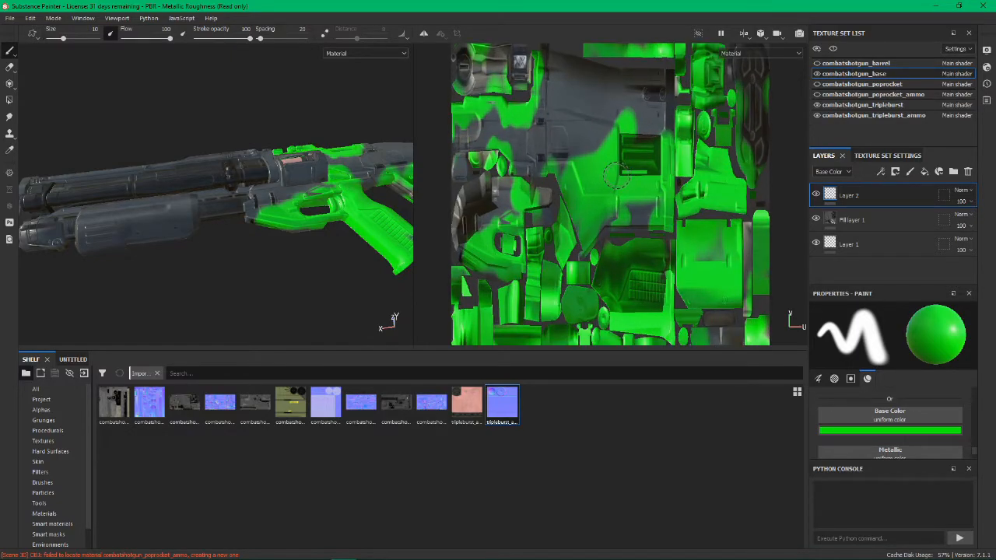
{"action": "scroll", "coordinate": [572, 148], "scroll_direction": "down", "scroll_amount": 2}
{"action": "left_click_drag", "start_coordinate": [63, 39], "coordinate": [92, 38]}
{"action": "mouse_move", "coordinate": [545, 159]}
{"action": "left_mouse_down"}
{"action": "mouse_move", "coordinate": [684, 221]}
{"action": "mouse_move", "coordinate": [575, 207]}
{"action": "mouse_move", "coordinate": [689, 214]}
{"action": "mouse_move", "coordinate": [549, 196]}
{"action": "mouse_move", "coordinate": [591, 214]}
{"action": "left_mouse_up"}
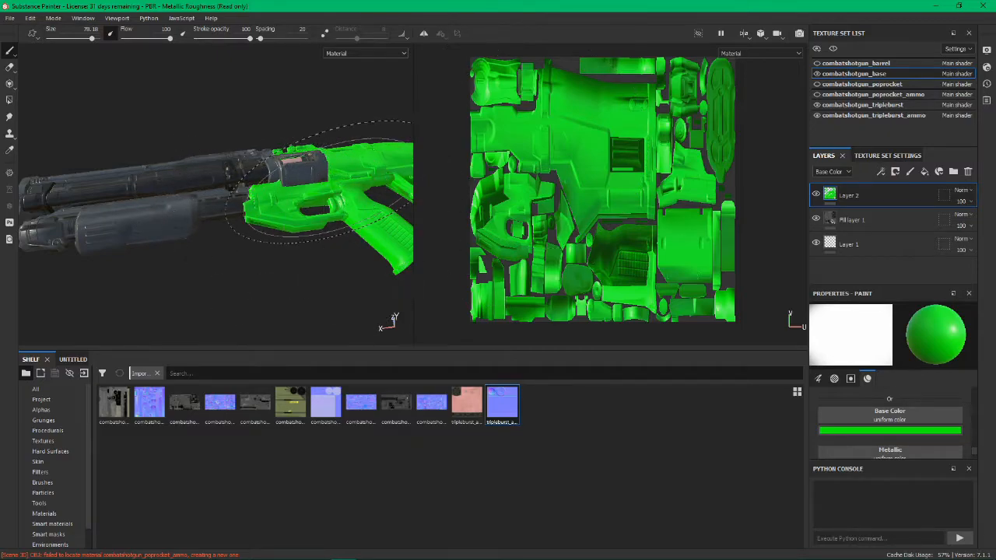
Step: Hide the tripleburst parts, show the poprocket and poprocket_ammo texture sets, and inspect the green base on both shotgun versions
{"action": "mouse_move", "coordinate": [334, 225]}
{"action": "middle_mouse_down", "text": "alt"}
{"action": "mouse_move", "coordinate": [264, 226]}
{"action": "mouse_move", "coordinate": [299, 229]}
{"action": "mouse_move", "coordinate": [252, 193]}
{"action": "mouse_move", "coordinate": [261, 189]}
{"action": "middle_mouse_up", "text": "alt"}
{"action": "scroll", "coordinate": [276, 209], "scroll_direction": "up", "scroll_amount": 2}
{"action": "scroll", "coordinate": [272, 213], "scroll_direction": "down", "scroll_amount": 5}
{"action": "scroll", "coordinate": [272, 213], "scroll_direction": "down", "scroll_amount": 2}
{"action": "scroll", "coordinate": [302, 230], "scroll_direction": "up", "scroll_amount": 5}
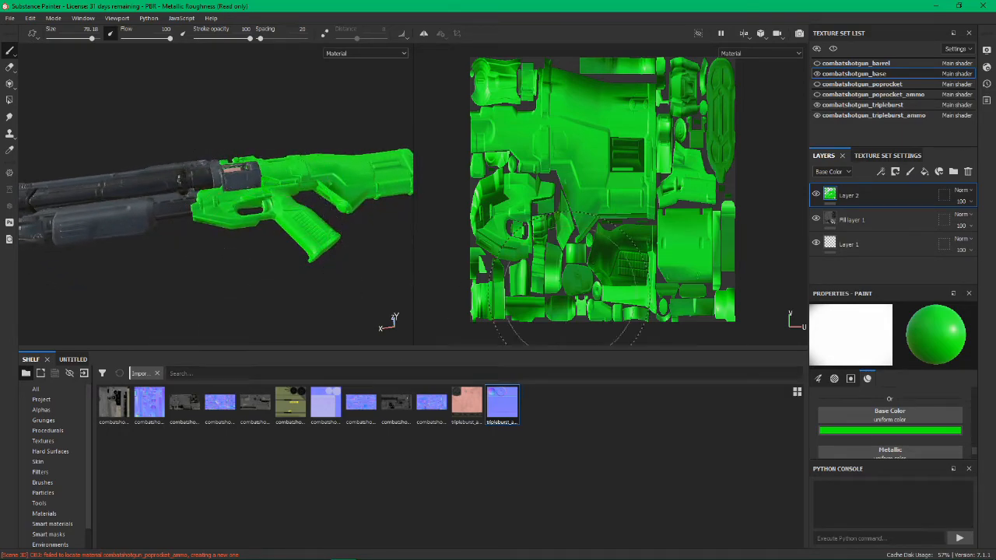
{"action": "left_click", "coordinate": [816, 105]}
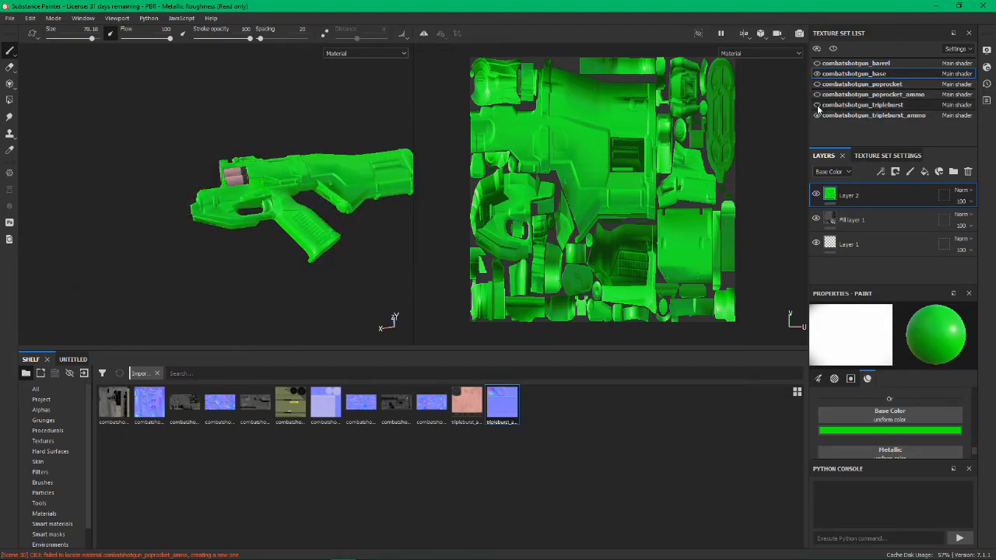
{"action": "left_click", "coordinate": [817, 94]}
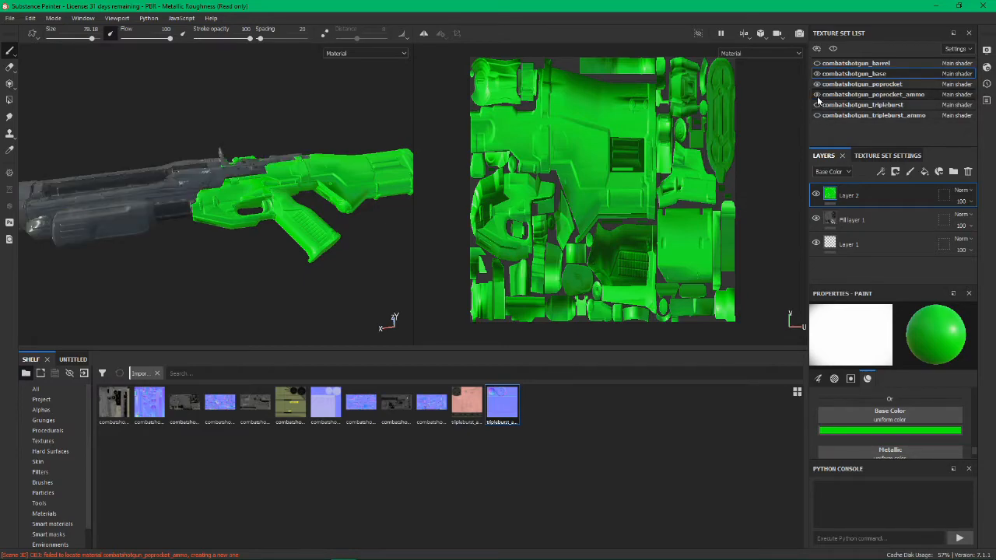
{"action": "scroll", "coordinate": [228, 217], "scroll_direction": "up", "scroll_amount": 3}
{"action": "scroll", "coordinate": [229, 213], "scroll_direction": "down", "scroll_amount": 5}
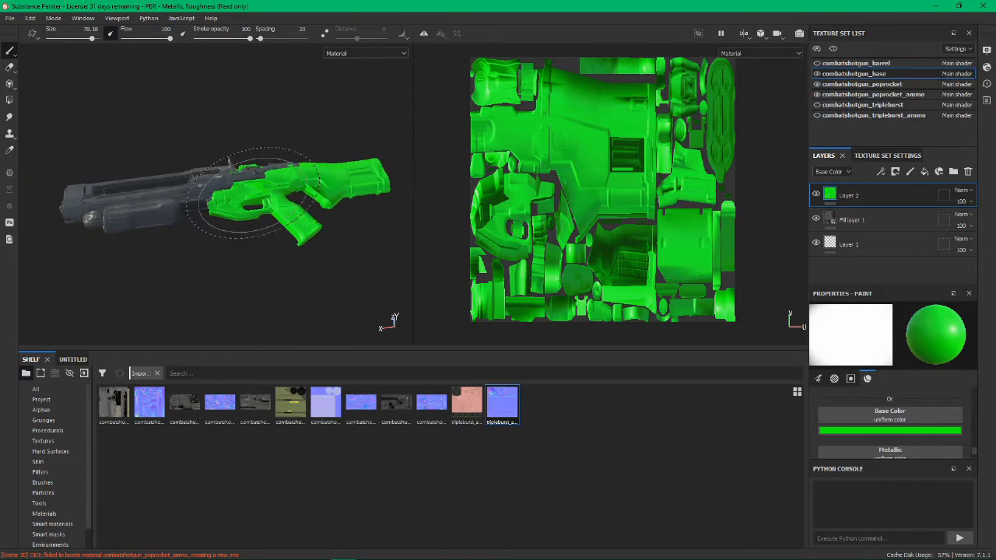
Step: Hide the combatshotgun_poprocket and combatshotgun_poprocket_ammo texture sets and show the combatshotgun_barrel set beside the green base
{"action": "scroll", "coordinate": [196, 222], "scroll_direction": "up", "scroll_amount": 3}
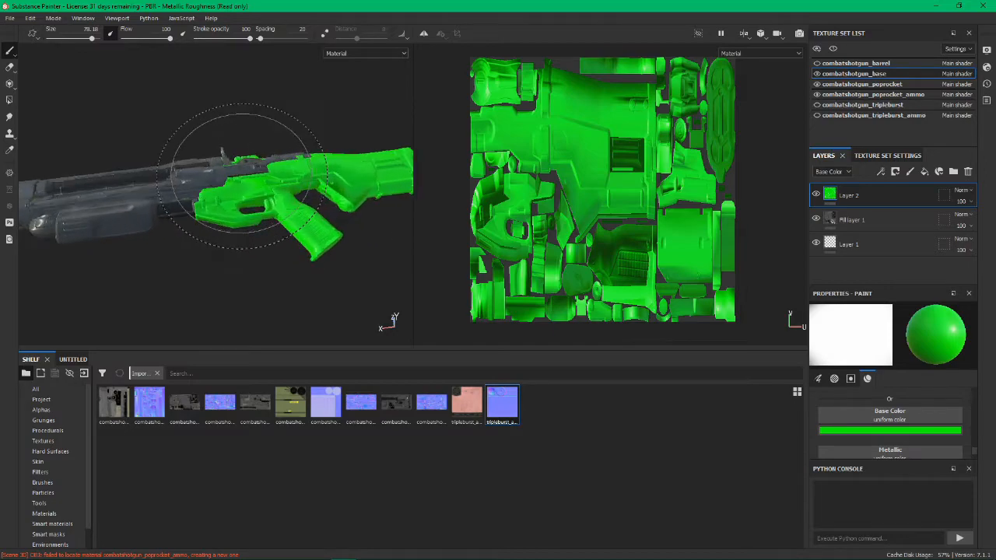
{"action": "scroll", "coordinate": [187, 204], "scroll_direction": "down", "scroll_amount": 2}
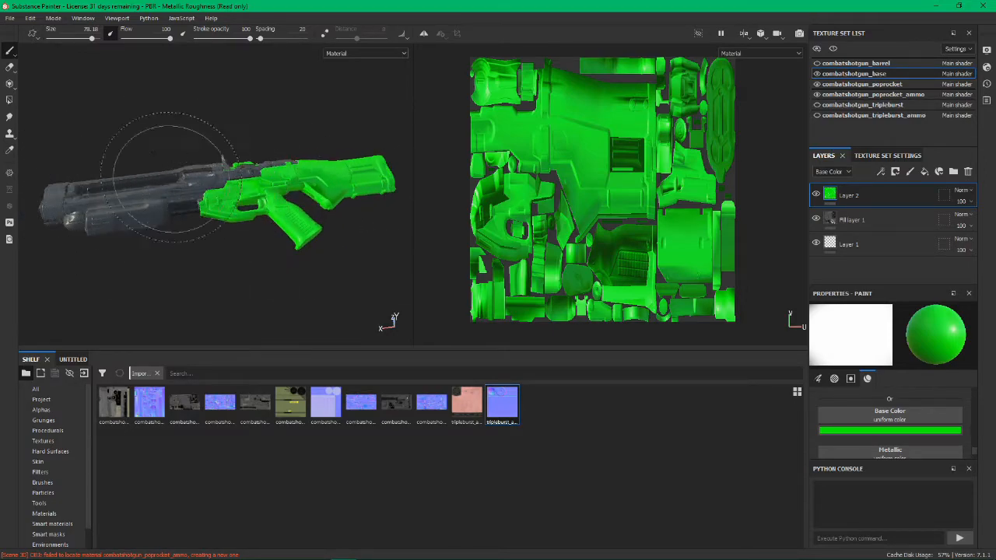
{"action": "left_click", "coordinate": [817, 84]}
{"action": "left_click", "coordinate": [817, 95]}
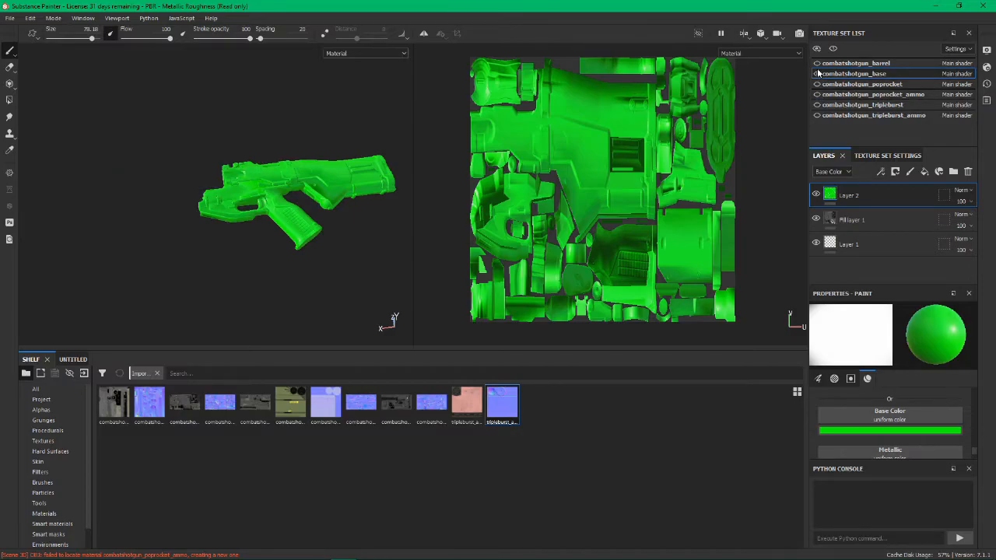
{"action": "left_click", "coordinate": [817, 63]}
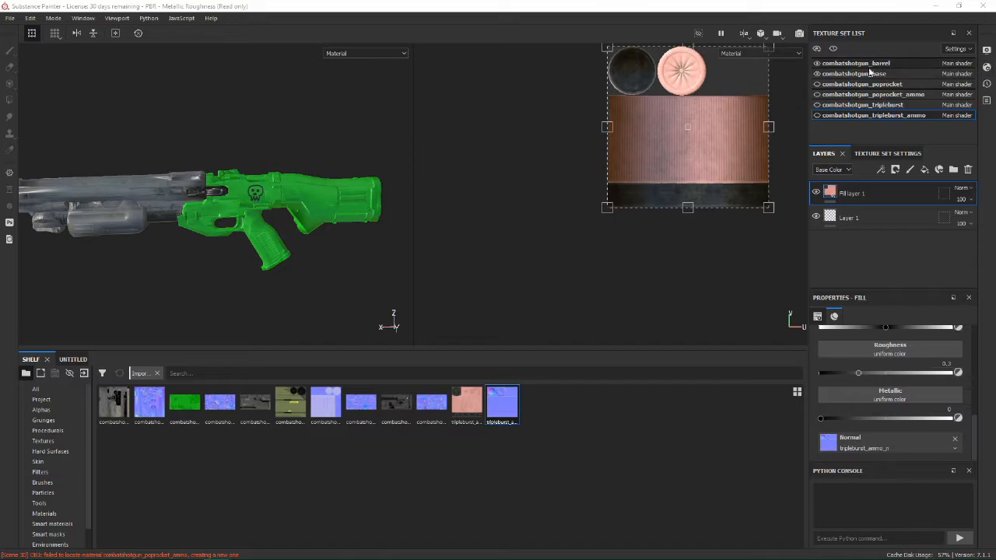
Step: Open the combatshotgun_base texture set settings and check the pixel dimensions of combatshotgun_base.png in File Explorer's PNGs folder
{"action": "left_click", "coordinate": [879, 74]}
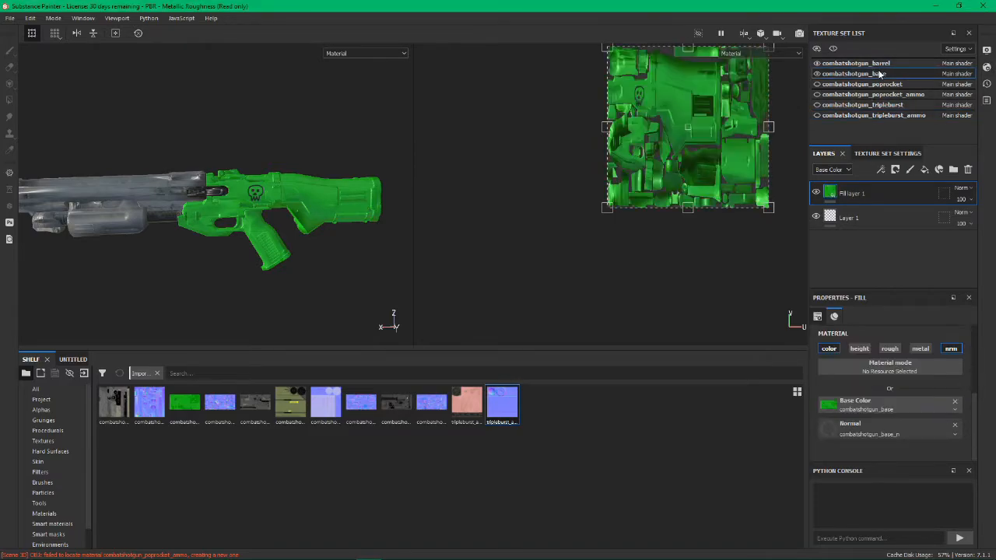
{"action": "left_click", "coordinate": [903, 154]}
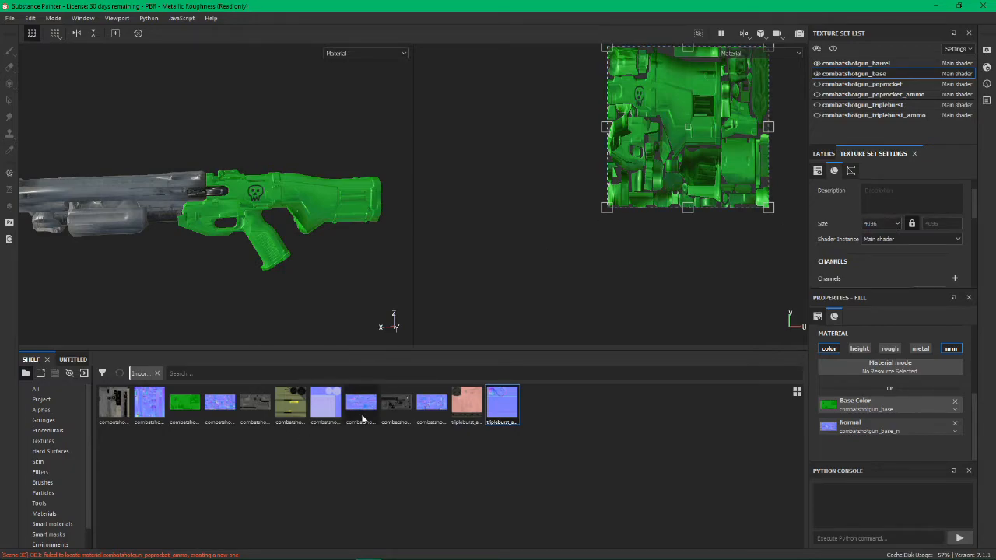
{"action": "left_click", "coordinate": [882, 225]}
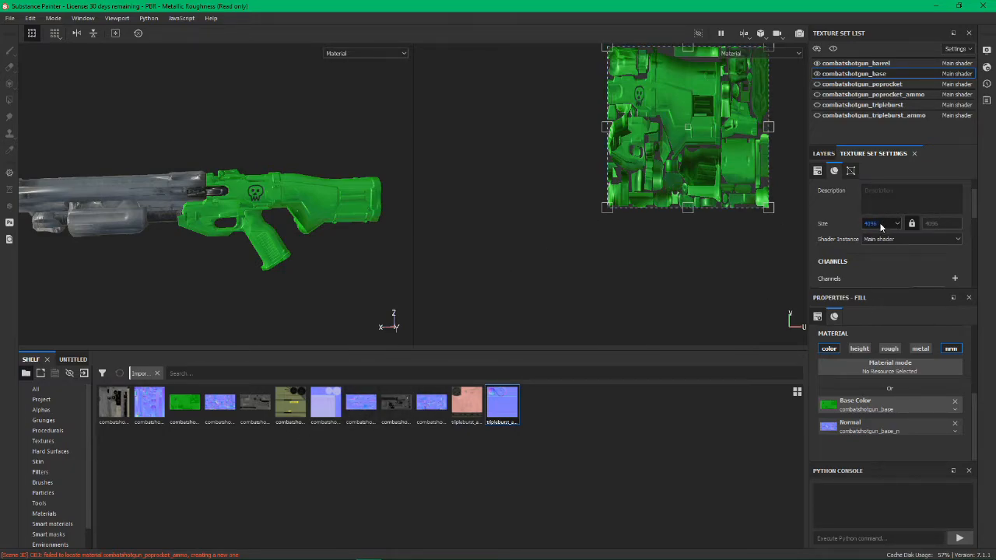
{"action": "left_click", "coordinate": [173, 419]}
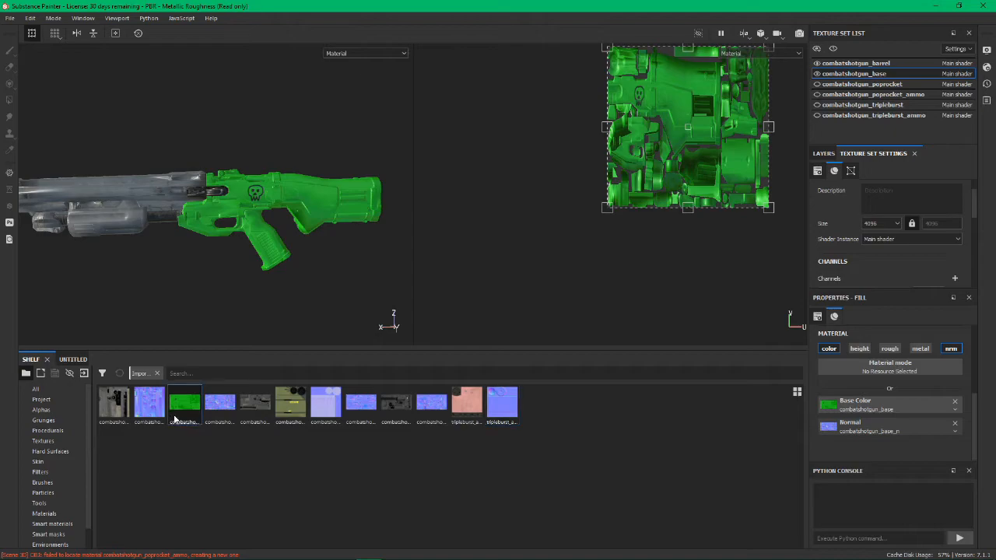
{"action": "mouse_move", "coordinate": [188, 405]}
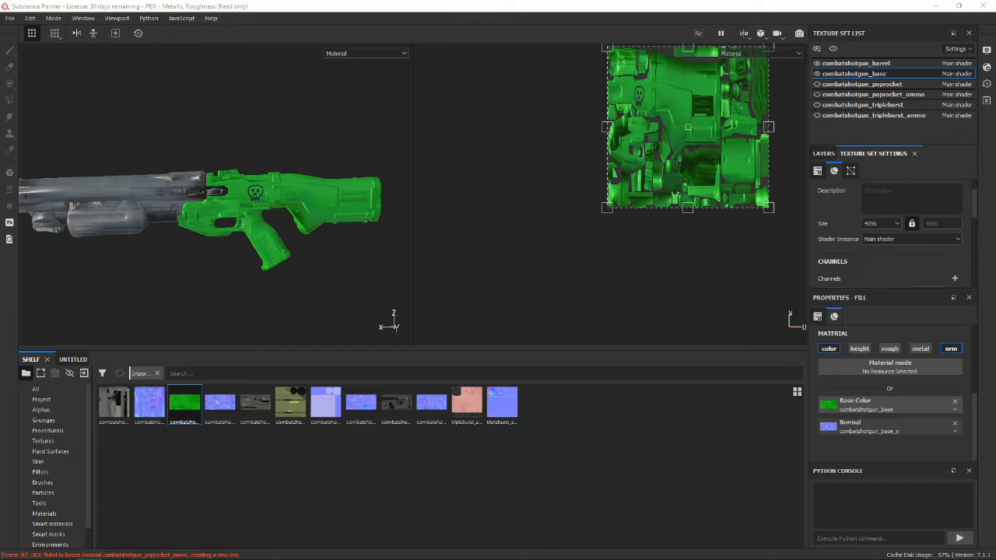
{"action": "left_click_drag", "start_coordinate": [433, 60], "coordinate": [424, 0]}
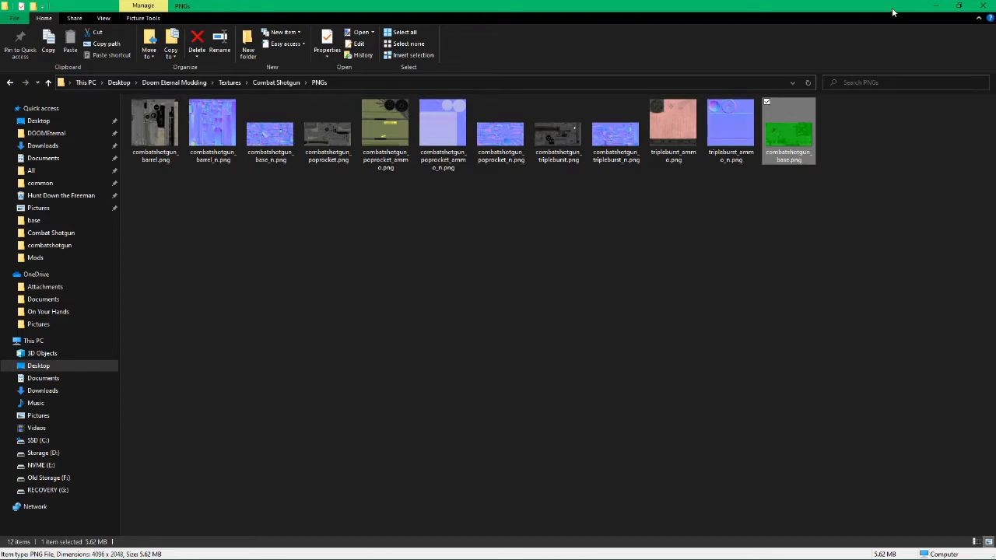
{"action": "left_click", "coordinate": [936, 6]}
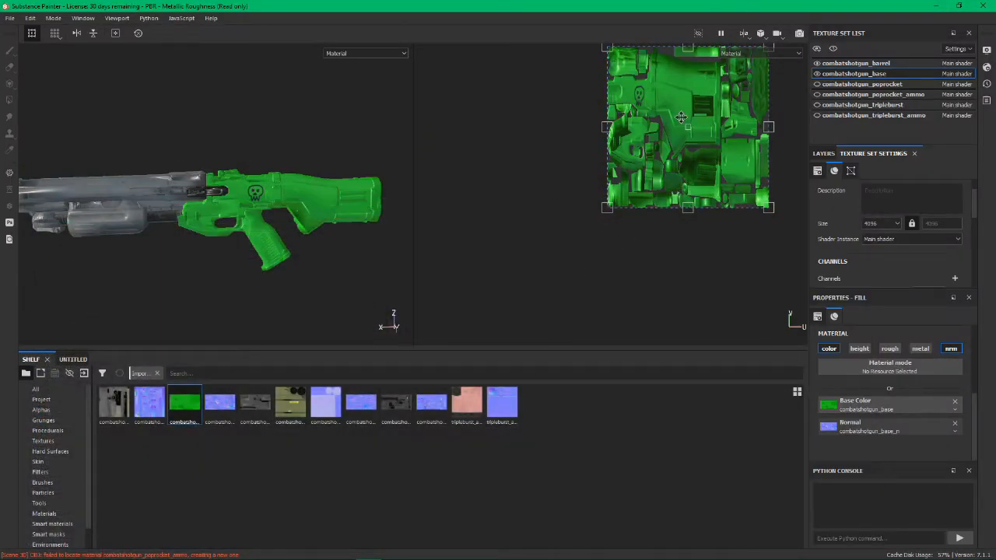
Step: Unlink the width and height of the combatshotgun_base texture set and set its size to 4096 by 2048
{"action": "middle_click_drag", "start_coordinate": [638, 266], "coordinate": [562, 292]}
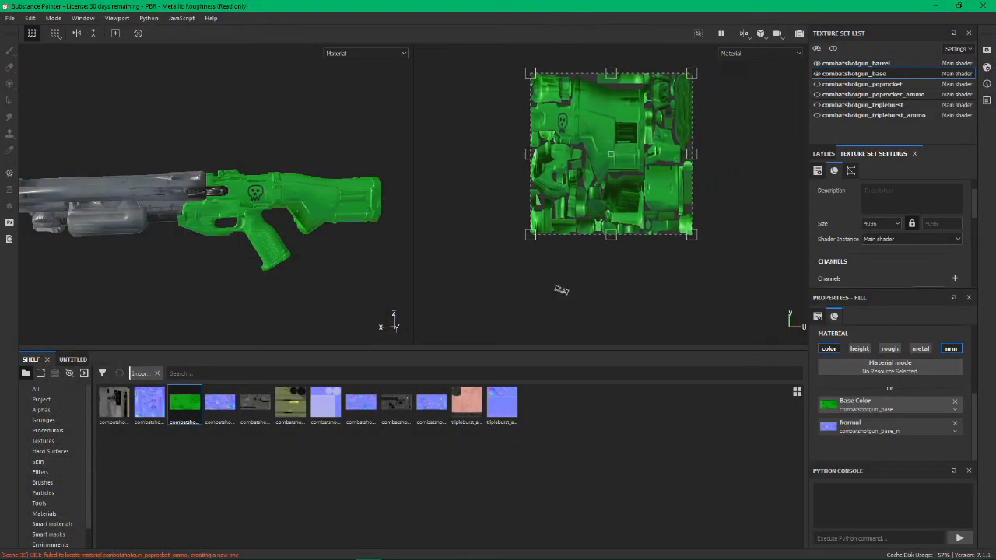
{"action": "left_click", "coordinate": [933, 225]}
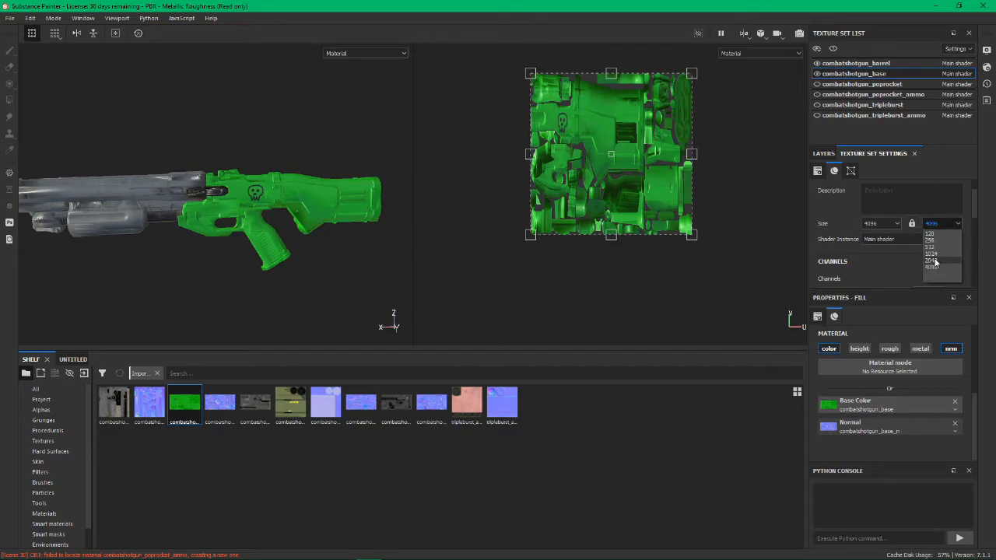
{"action": "left_click", "coordinate": [938, 259]}
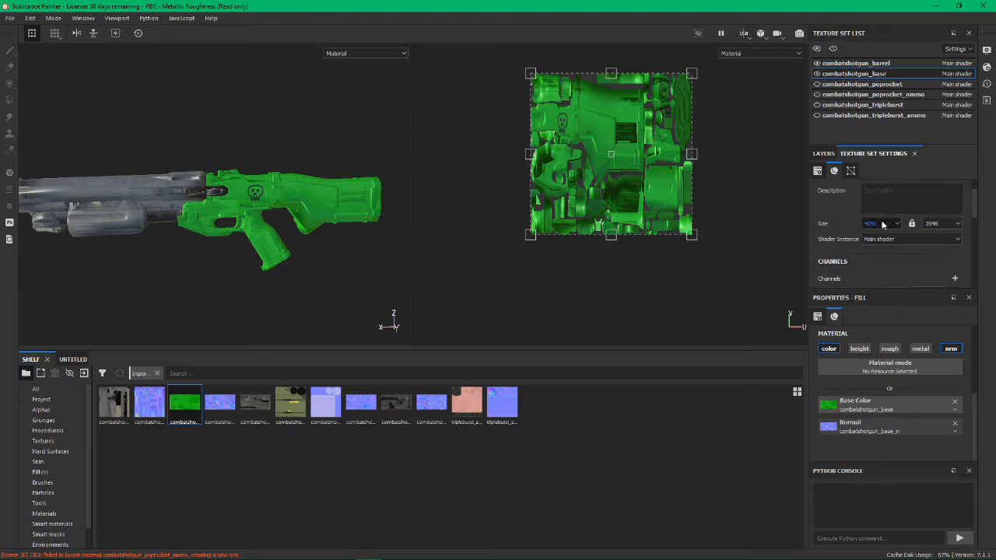
{"action": "left_click", "coordinate": [881, 224]}
{"action": "left_click", "coordinate": [878, 267]}
{"action": "left_click", "coordinate": [912, 223]}
{"action": "left_click", "coordinate": [938, 223]}
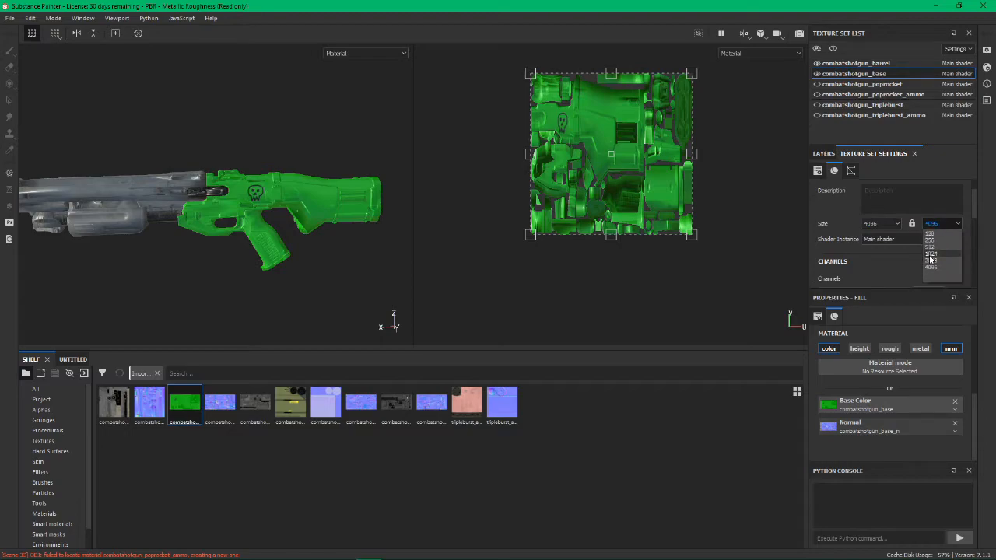
{"action": "left_click", "coordinate": [930, 260]}
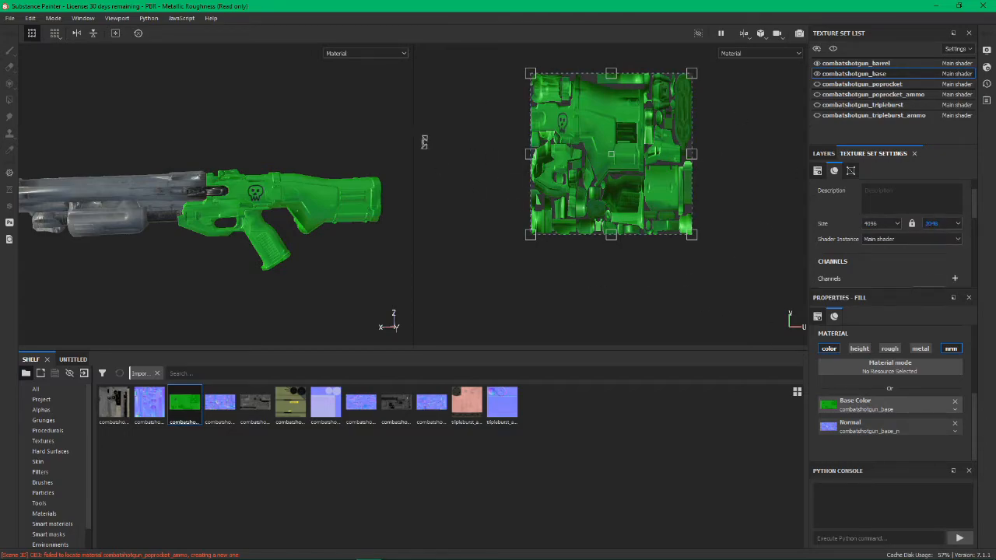
{"action": "scroll", "coordinate": [912, 236], "scroll_direction": "down", "scroll_amount": 2}
{"action": "scroll", "coordinate": [911, 236], "scroll_direction": "up", "scroll_amount": 2}
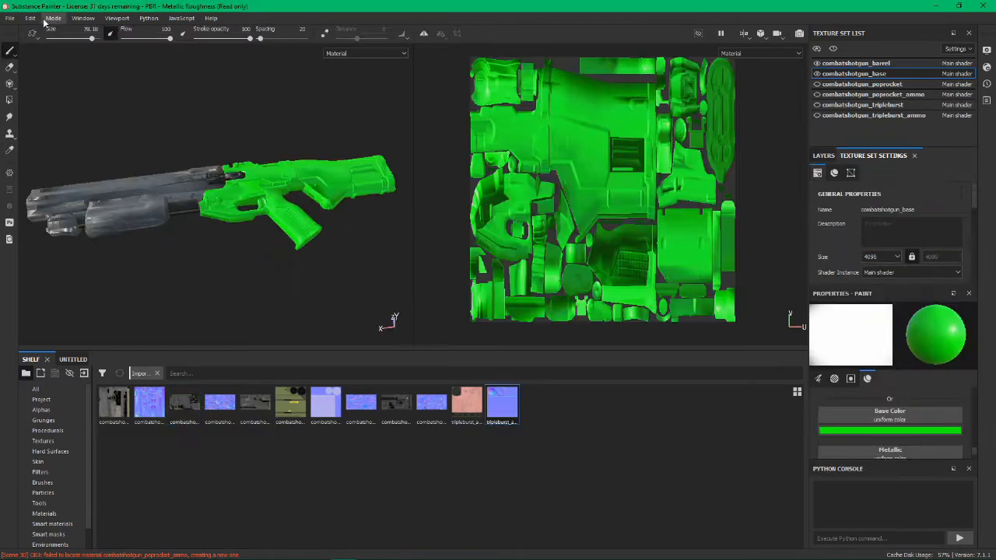
Step: Open the texture export settings and exclude every texture set except combatshotgun_base
{"action": "left_click", "coordinate": [10, 18]}
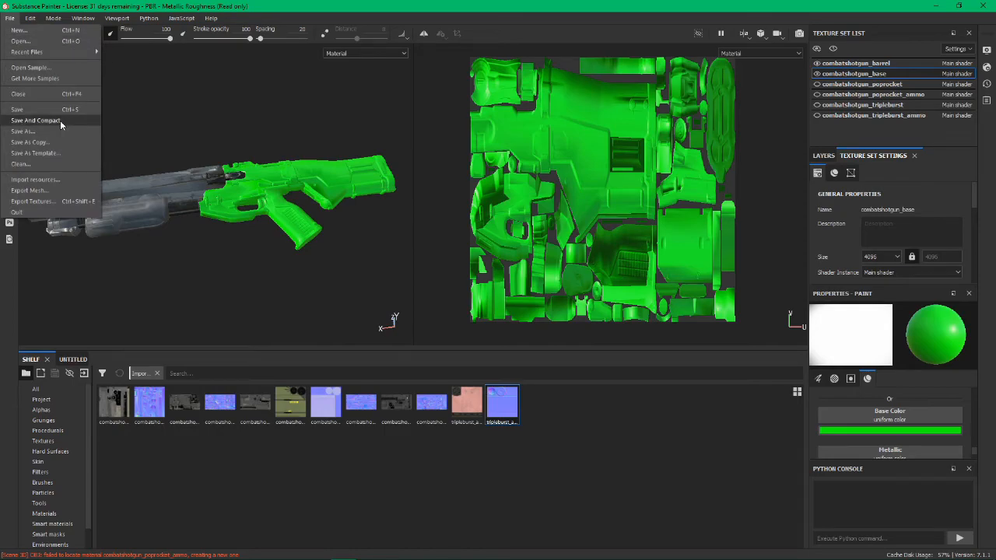
{"action": "left_click", "coordinate": [39, 200]}
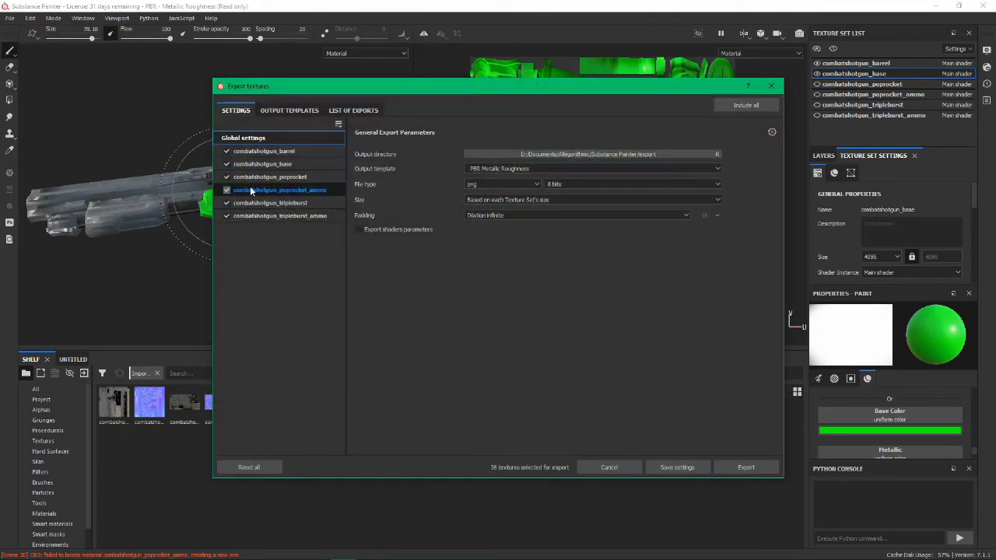
{"action": "left_click", "coordinate": [226, 151]}
{"action": "left_click", "coordinate": [226, 177]}
{"action": "left_click", "coordinate": [226, 190]}
{"action": "left_click", "coordinate": [227, 202]}
{"action": "left_click", "coordinate": [227, 216]}
{"action": "left_click", "coordinate": [268, 164]}
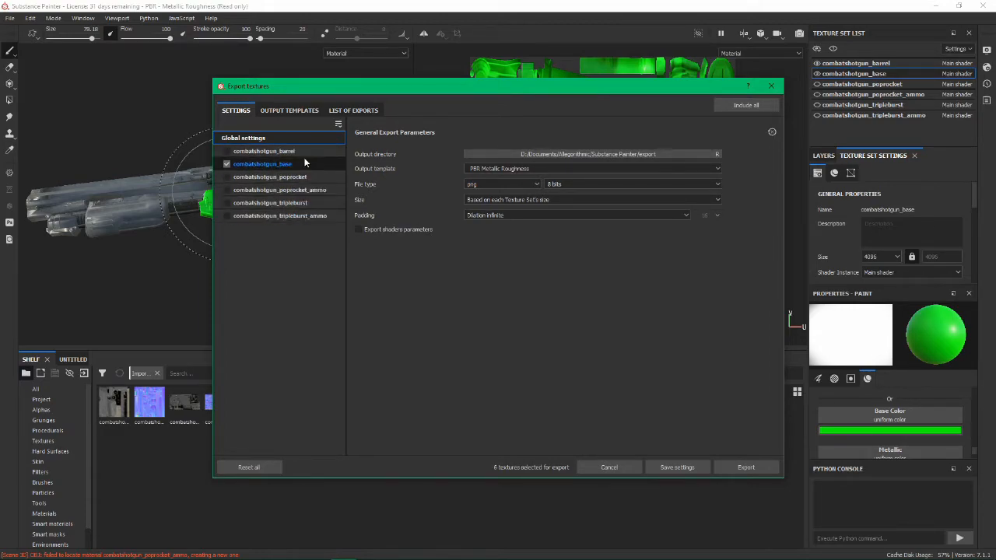
Step: Set the output directory to the Desktop and export the combatshotgun_base textures as 8-bit PNG files
{"action": "left_click", "coordinate": [702, 155]}
{"action": "scroll", "coordinate": [263, 184], "scroll_direction": "up", "scroll_amount": 5}
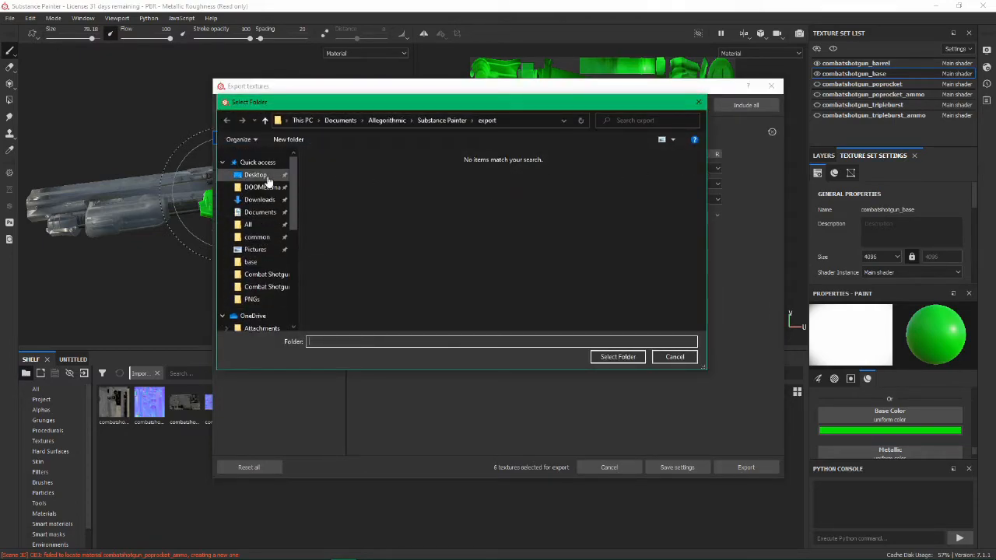
{"action": "left_click", "coordinate": [262, 169]}
{"action": "left_click", "coordinate": [606, 355]}
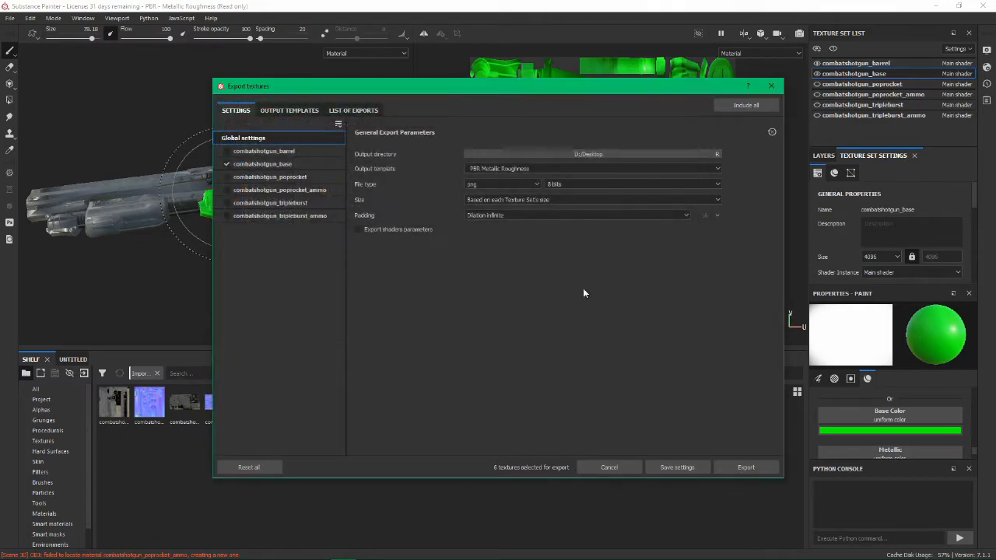
{"action": "left_click", "coordinate": [728, 468]}
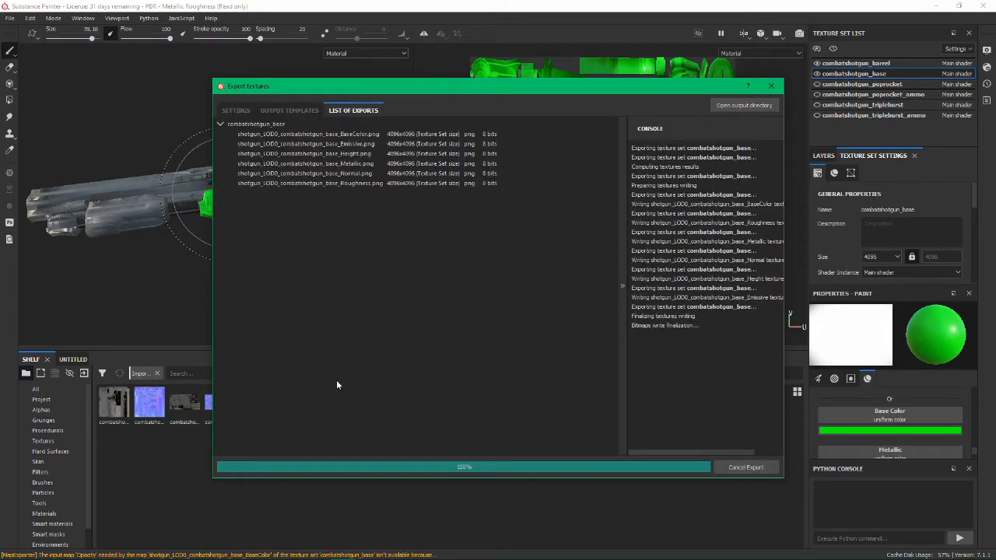
Step: Open the output directory and delete the exported Height, Metallic, Normal and Roughness maps, keeping only the BaseColor PNG
{"action": "left_click", "coordinate": [755, 107]}
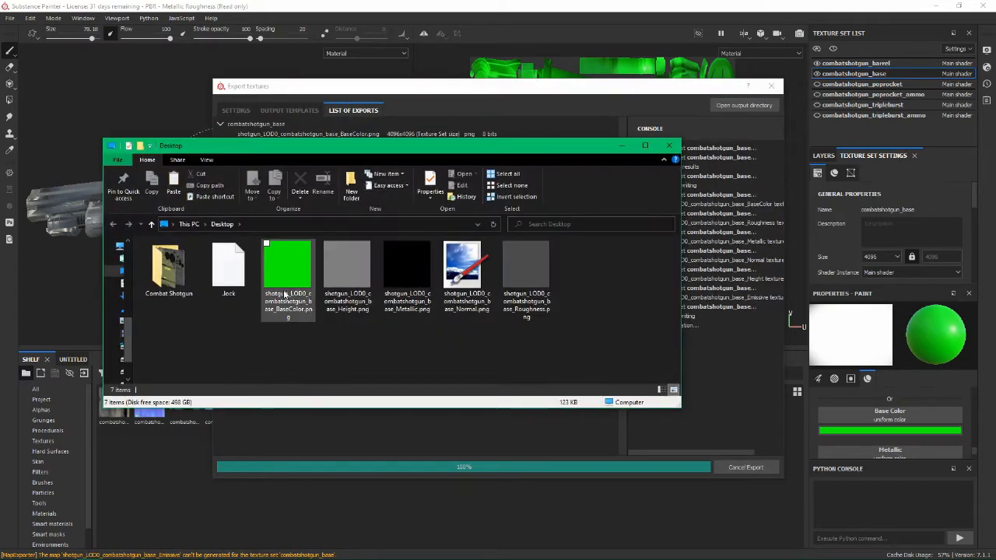
{"action": "left_click", "coordinate": [287, 300]}
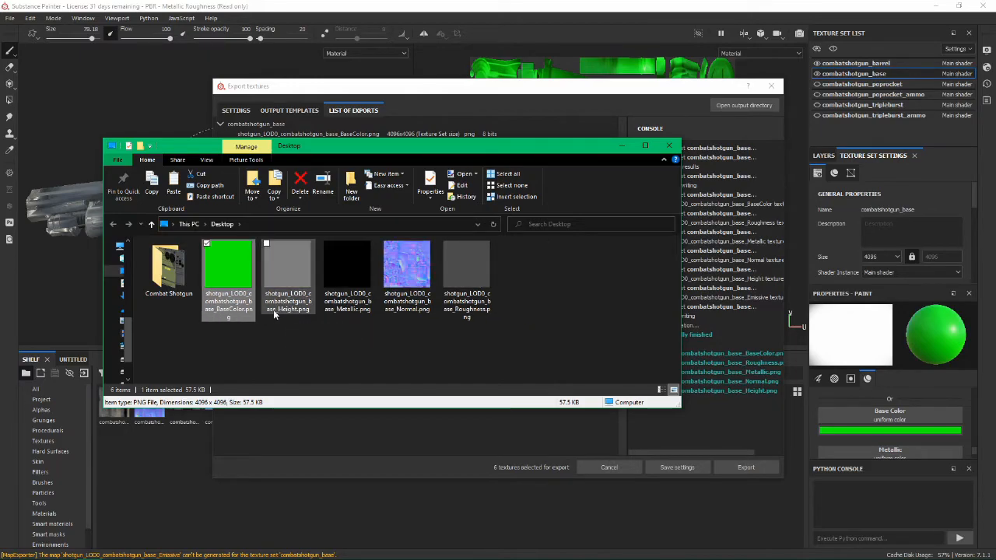
{"action": "left_click", "coordinate": [348, 307]}
{"action": "left_click_drag", "start_coordinate": [562, 314], "coordinate": [286, 285]}
{"action": "key", "text": "Delete"}
Step: Place the exported BaseColor PNG in the Combat Shotgun folder on the Desktop
{"action": "left_click", "coordinate": [249, 281]}
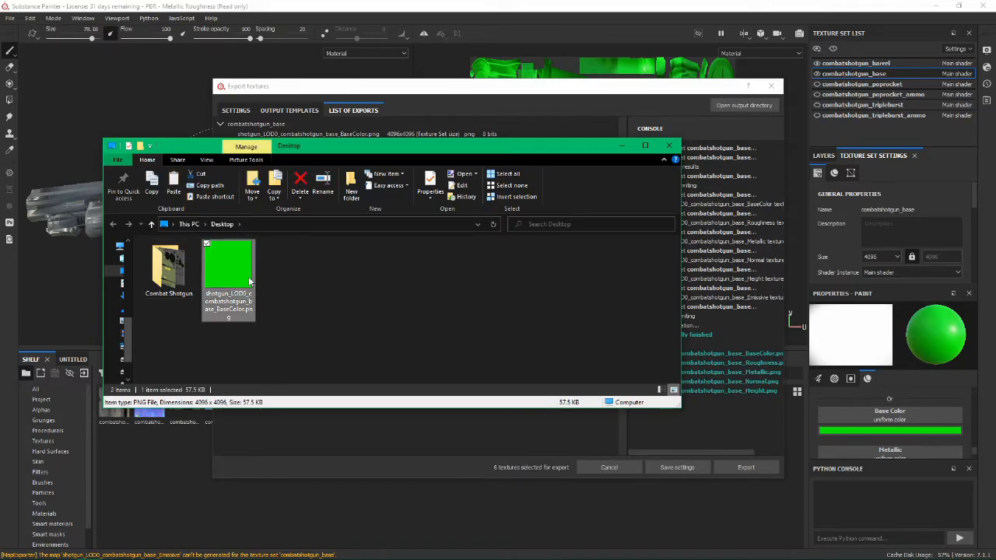
{"action": "double_click", "coordinate": [168, 269]}
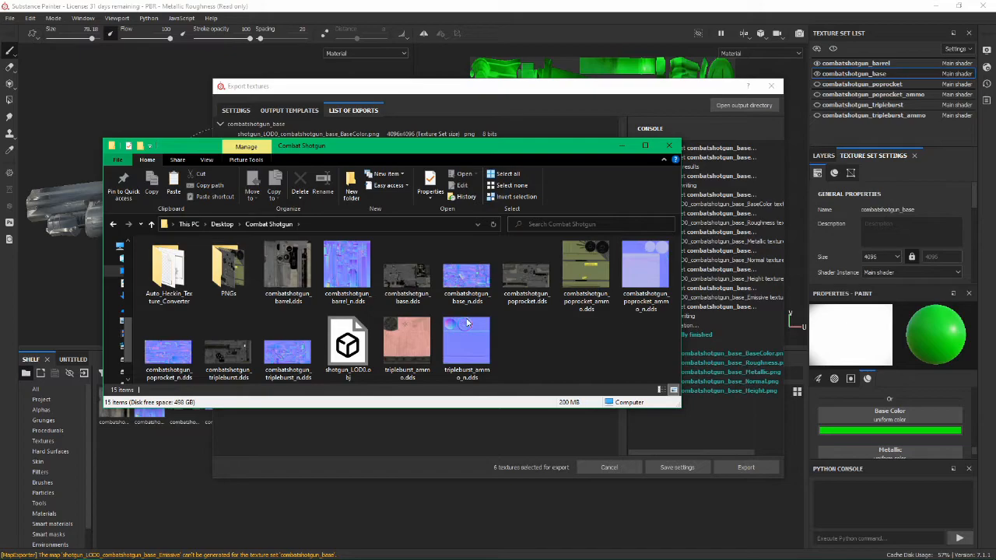
{"action": "left_click", "coordinate": [561, 327]}
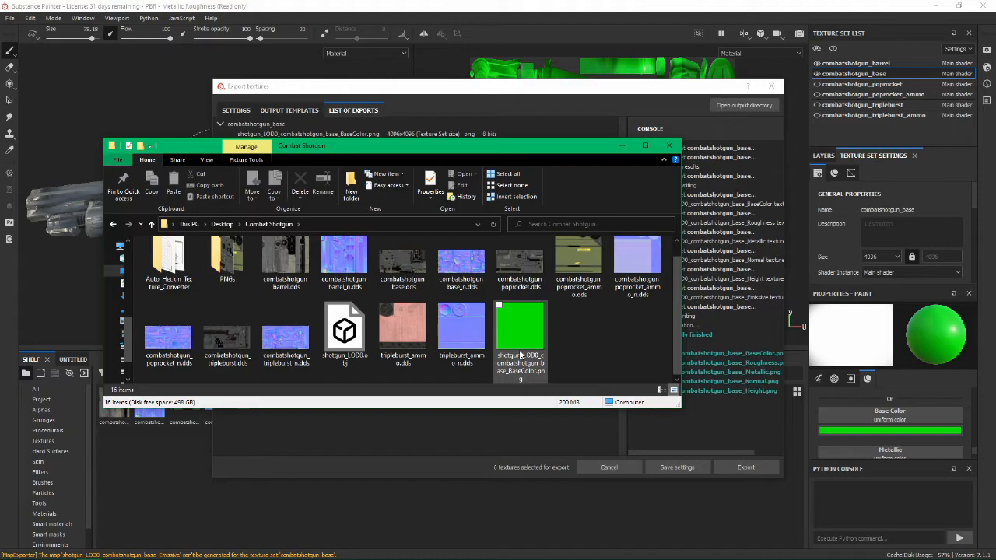
Step: Rename the exported BaseColor file as combatshotgun_base.png to match the original base texture's name
{"action": "left_click", "coordinate": [537, 331]}
{"action": "scroll", "coordinate": [543, 320], "scroll_direction": "up", "scroll_amount": 1}
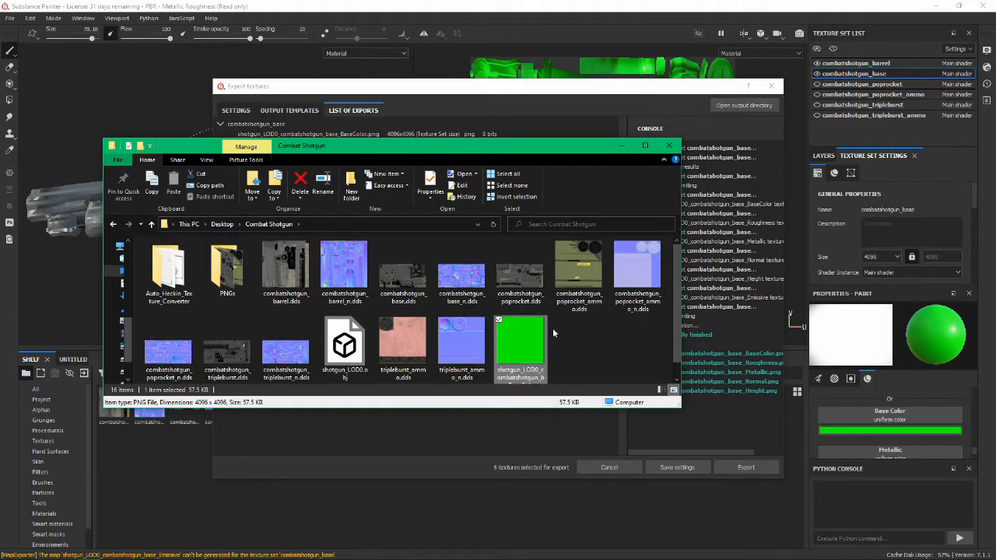
{"action": "left_click", "coordinate": [305, 288]}
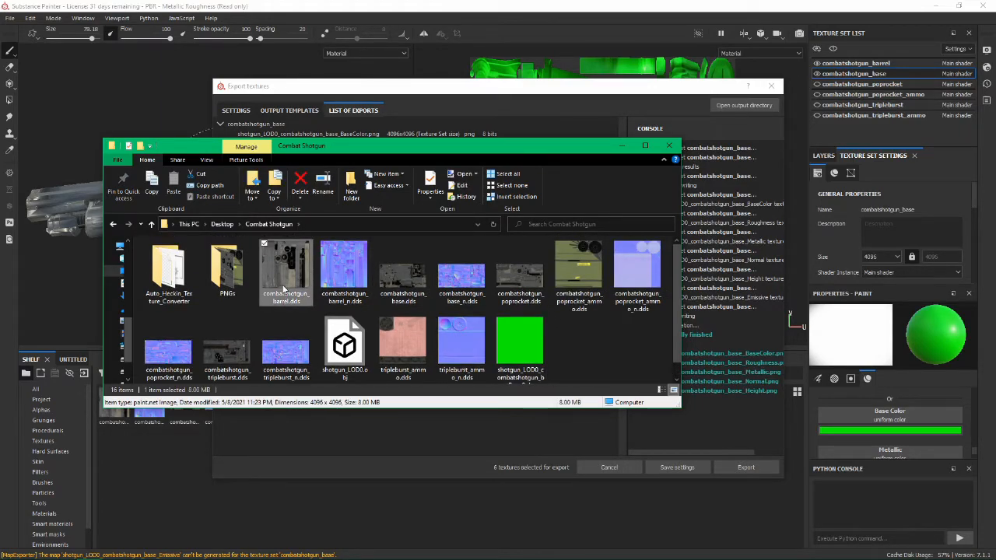
{"action": "left_click", "coordinate": [400, 302]}
{"action": "scroll", "coordinate": [400, 305], "scroll_direction": "down", "scroll_amount": 1}
{"action": "left_click", "coordinate": [533, 331]}
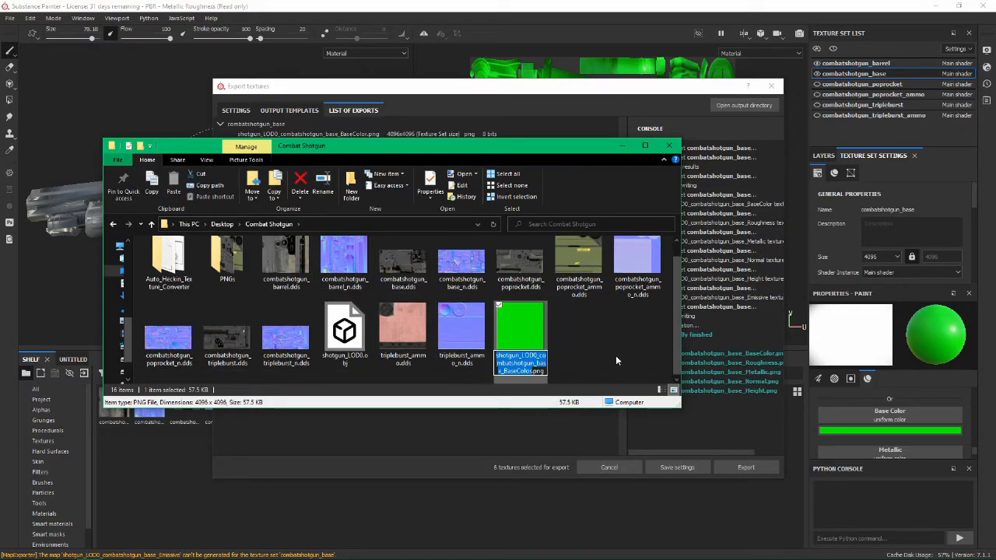
{"action": "type", "text": "combatshotgun"}
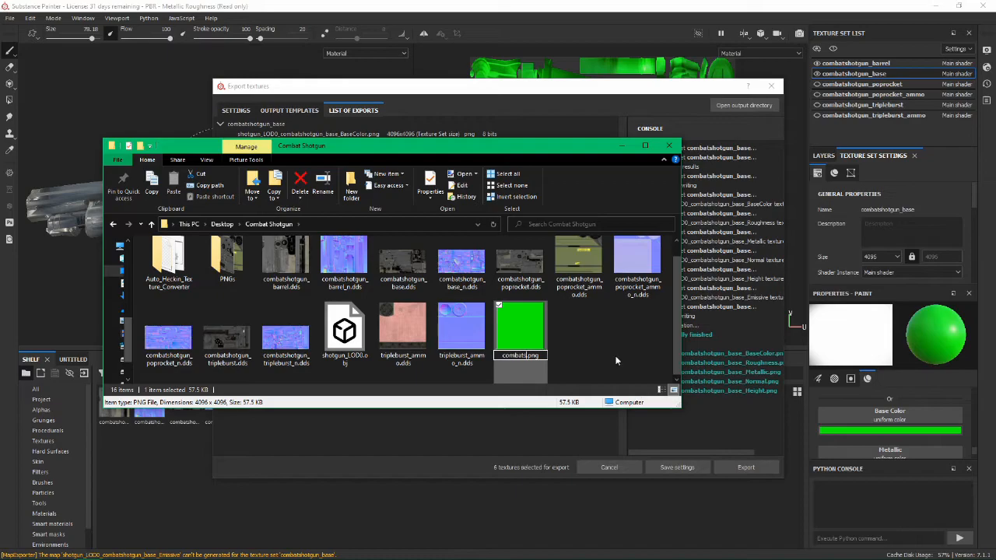
{"action": "type", "text": "_B"}
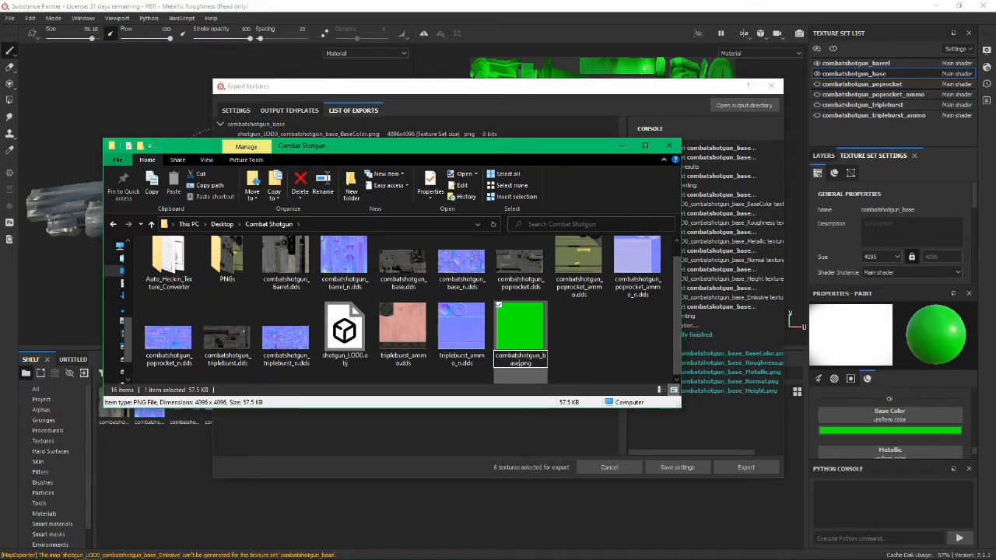
{"action": "type", "text": "ase"}
{"action": "key", "text": "Return"}
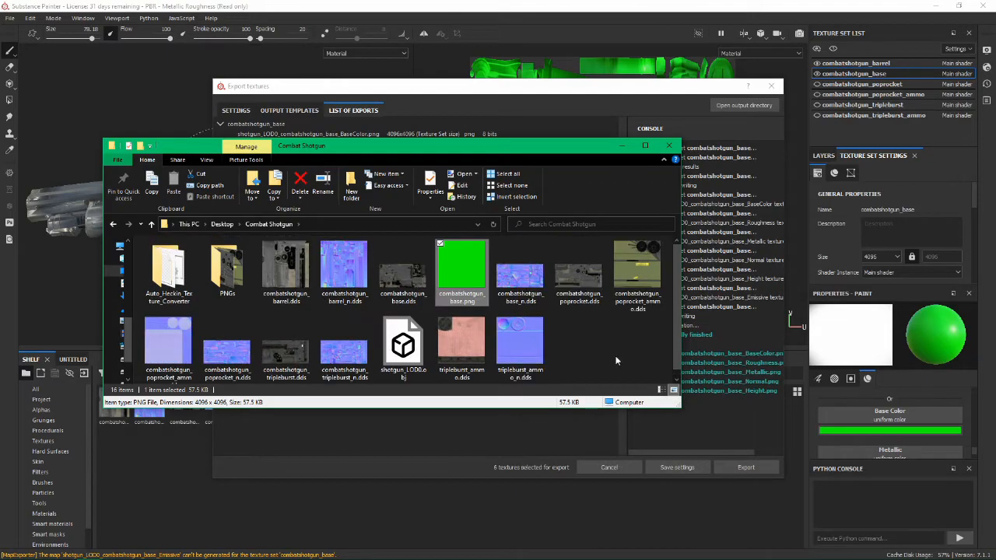
Step: Put combatshotgun_base.png into the Auto_Heckin_Texture_Converter folder
{"action": "left_click", "coordinate": [426, 280]}
{"action": "left_click", "coordinate": [470, 273]}
{"action": "double_click", "coordinate": [168, 269]}
{"action": "key", "text": "ctrl+v"}
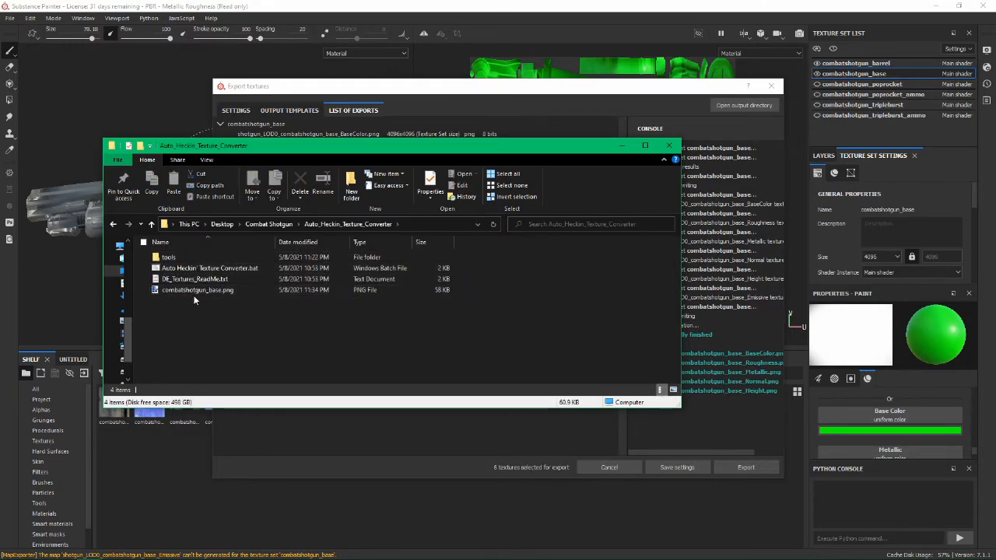
Step: Convert combatshotgun_base.png to TGA with the Auto Heckin' Texture Converter batch file
{"action": "left_click_drag", "start_coordinate": [291, 282], "coordinate": [259, 270]}
{"action": "left_click", "coordinate": [401, 210]}
{"action": "left_click", "coordinate": [533, 380]}
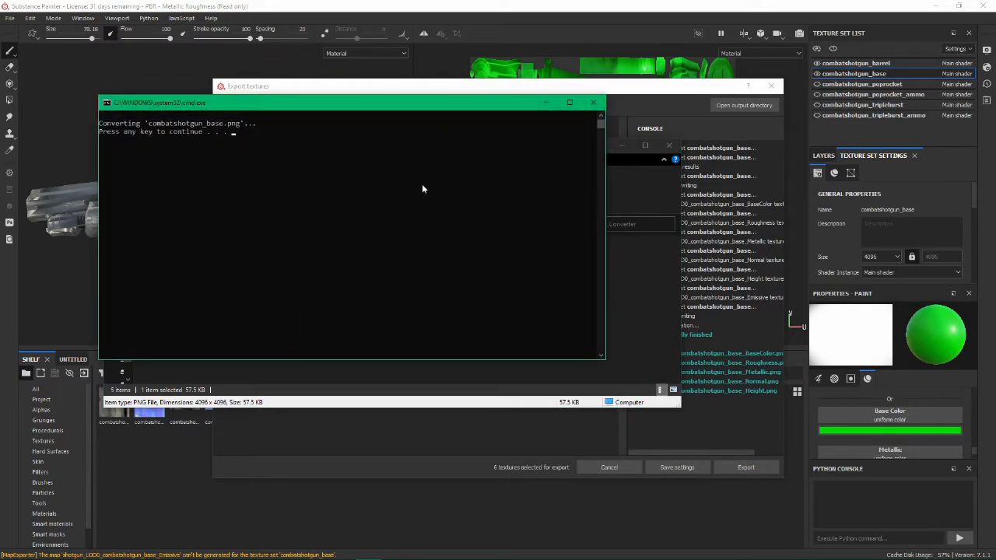
{"action": "key", "text": "Return"}
Step: Move the converted combatshotgun_base.tga from the Auto_Heckin_Texture_Converter folder to the Desktop
{"action": "left_click", "coordinate": [248, 293]}
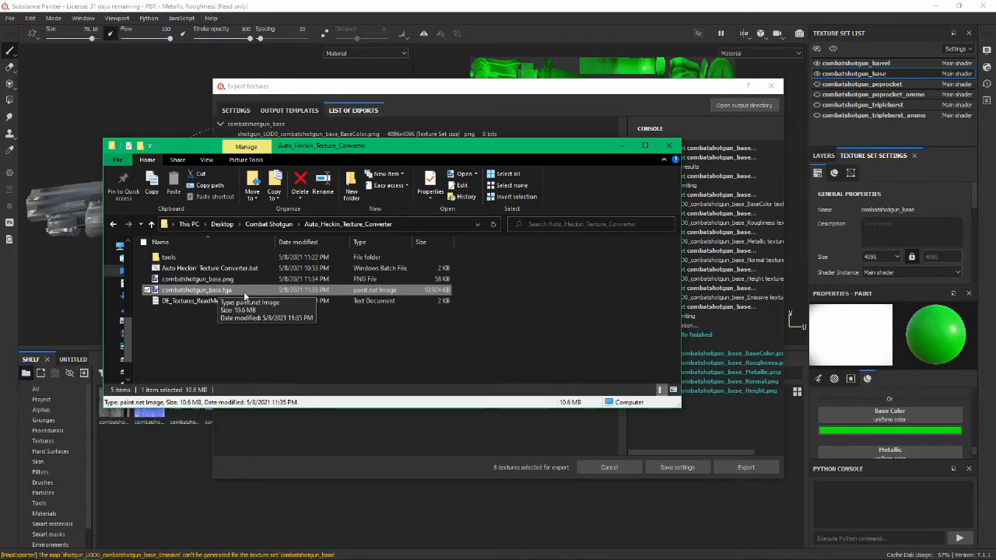
{"action": "left_click", "coordinate": [226, 225]}
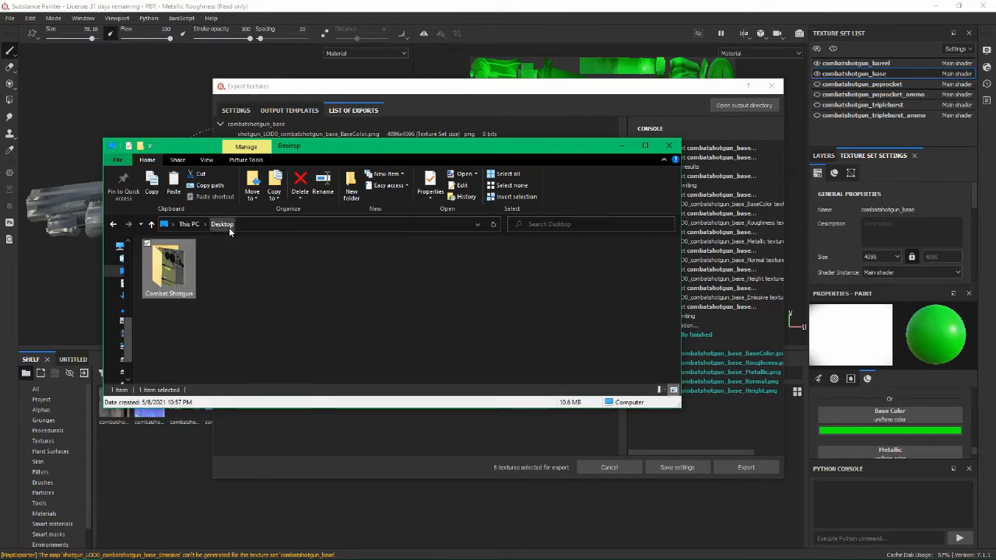
{"action": "left_click", "coordinate": [245, 296]}
{"action": "key", "text": "ctrl+v"}
{"action": "left_click", "coordinate": [349, 275]}
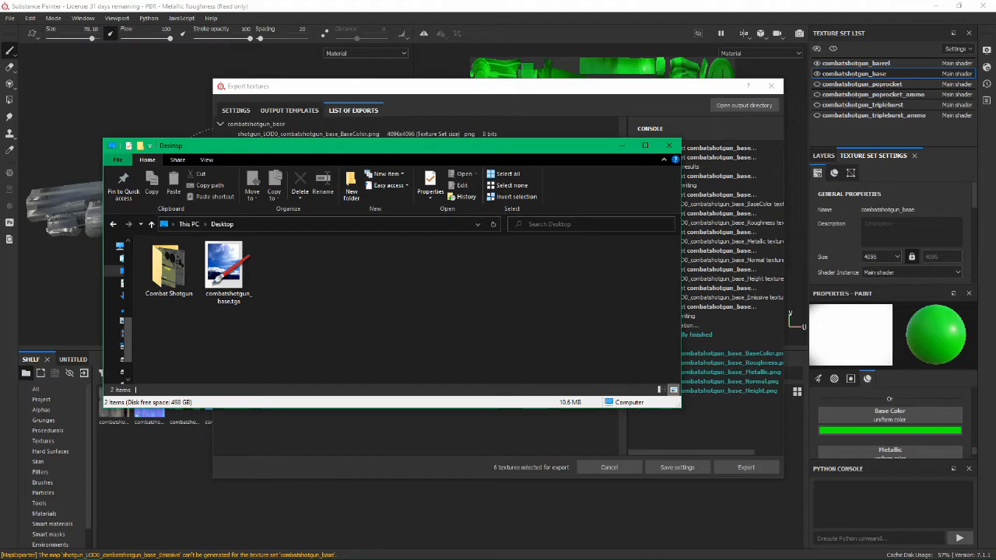
Step: Create a folder named gameresources on the Desktop
{"action": "right_click", "coordinate": [300, 271]}
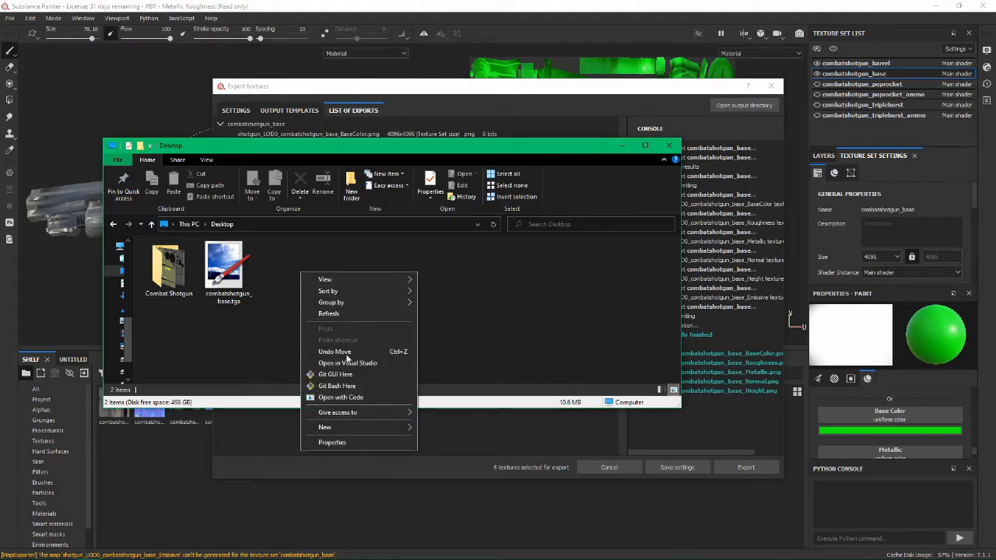
{"action": "mouse_move", "coordinate": [369, 428]}
{"action": "left_click", "coordinate": [455, 428]}
{"action": "type", "text": "gam"}
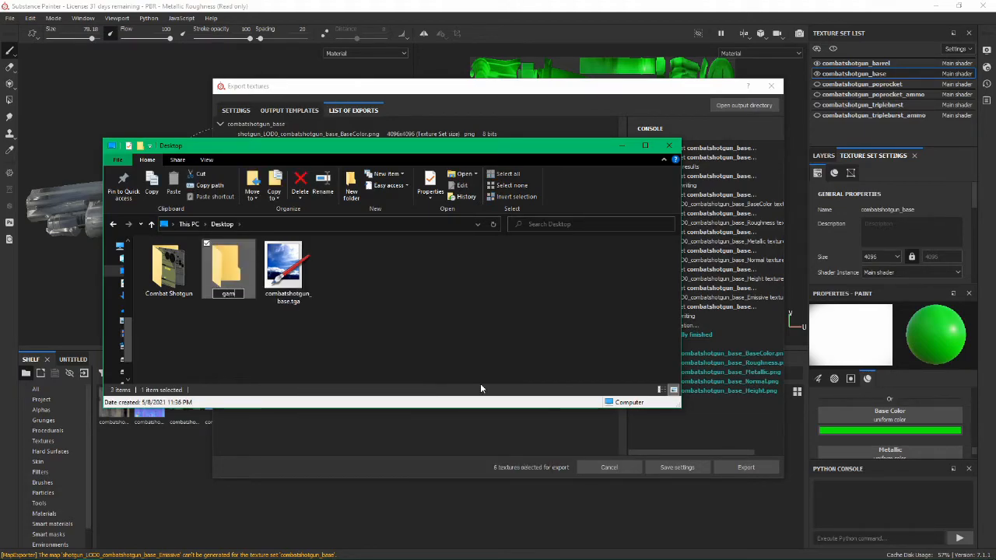
{"action": "type", "text": "eresources"}
{"action": "key", "text": "Return"}
Step: Create a folder named art inside the gameresources folder
{"action": "double_click", "coordinate": [227, 268]}
{"action": "right_click", "coordinate": [295, 311]}
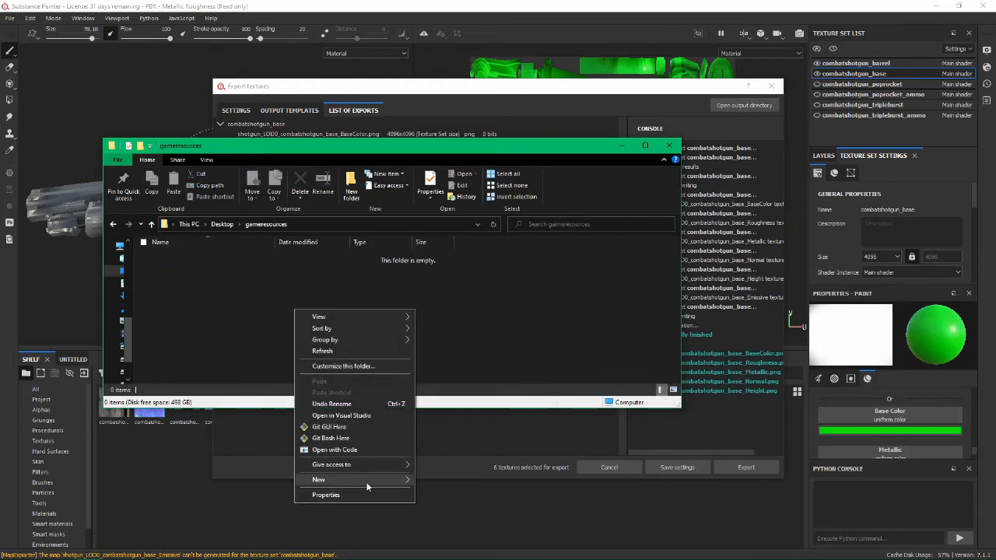
{"action": "mouse_move", "coordinate": [366, 482]}
{"action": "left_click", "coordinate": [466, 407]}
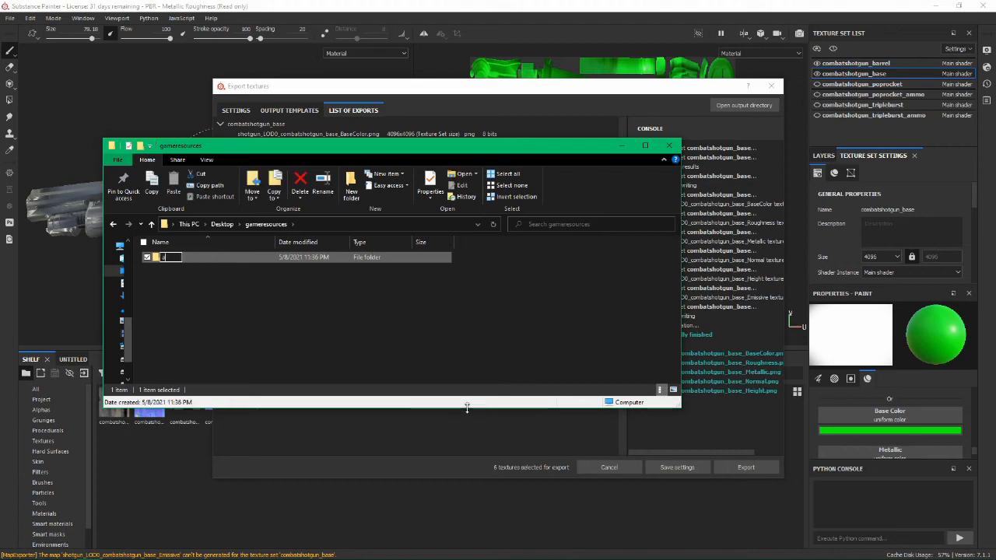
{"action": "type", "text": "art"}
{"action": "key", "text": "Return"}
Step: Create a folder named weapons inside the art folder
{"action": "double_click", "coordinate": [171, 257]}
{"action": "right_click", "coordinate": [269, 313]}
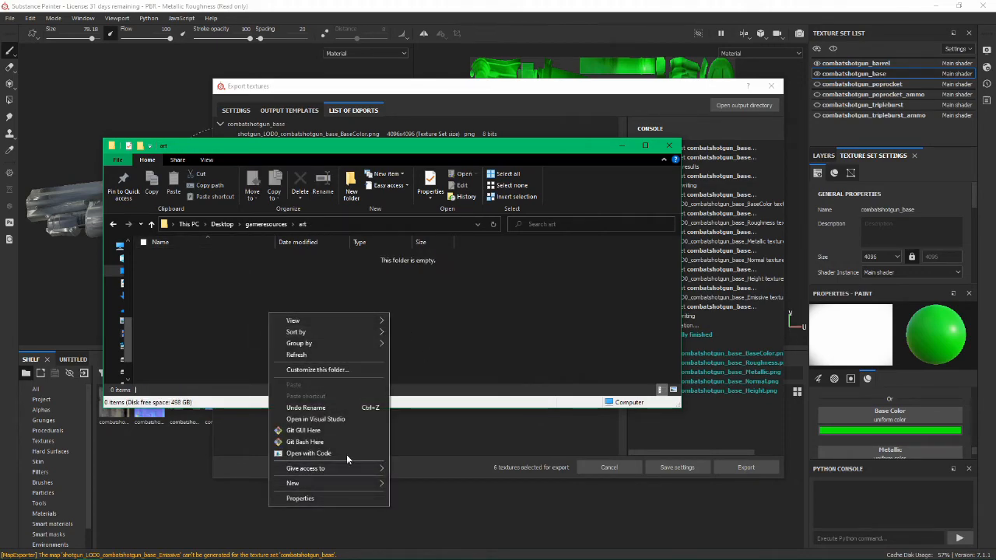
{"action": "mouse_move", "coordinate": [333, 483]}
{"action": "left_click", "coordinate": [443, 407]}
{"action": "type", "text": "weap"}
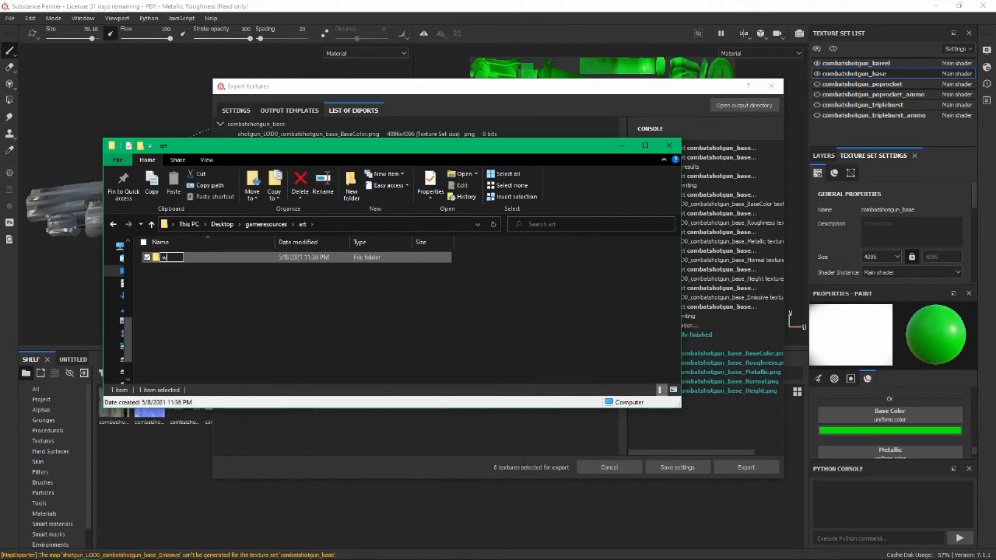
{"action": "type", "text": "ons"}
{"action": "key", "text": "Return"}
Step: Create a folder named combatshotgun inside the weapons folder
{"action": "double_click", "coordinate": [344, 258]}
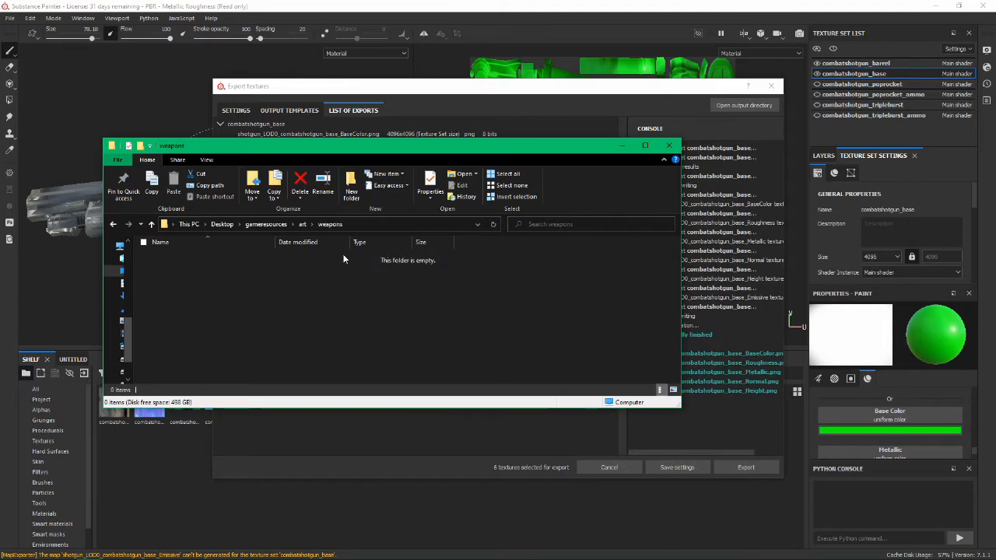
{"action": "right_click", "coordinate": [325, 266]}
{"action": "mouse_move", "coordinate": [405, 431]}
{"action": "left_click", "coordinate": [467, 438]}
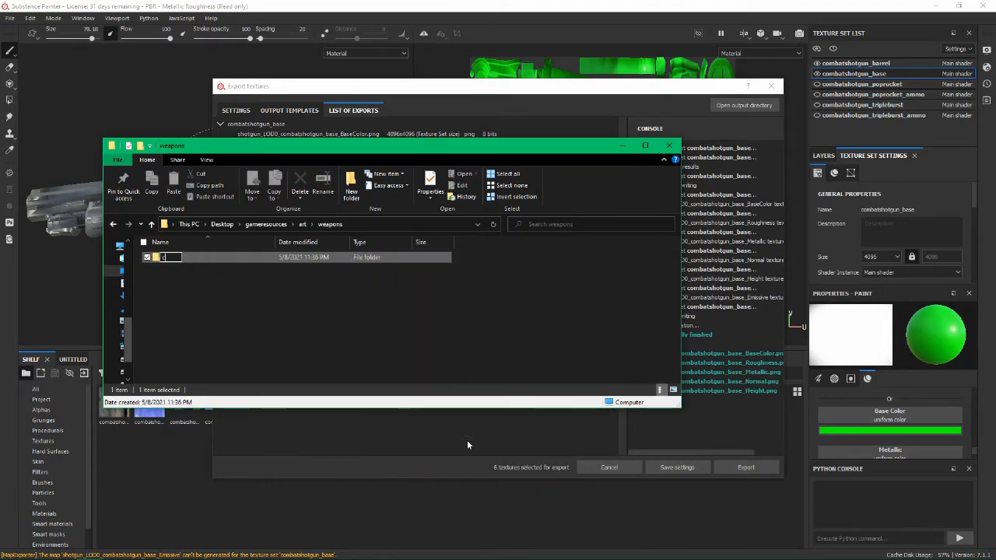
{"action": "type", "text": "combatshotgun"}
{"action": "key", "text": "Return"}
{"action": "left_click", "coordinate": [404, 315]}
{"action": "left_click", "coordinate": [187, 259]}
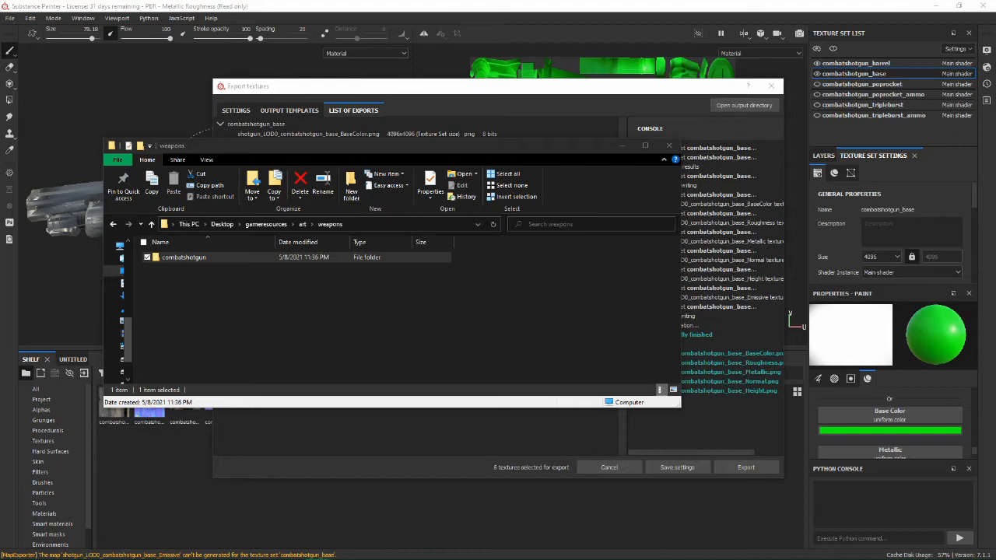
{"action": "left_click", "coordinate": [285, 270]}
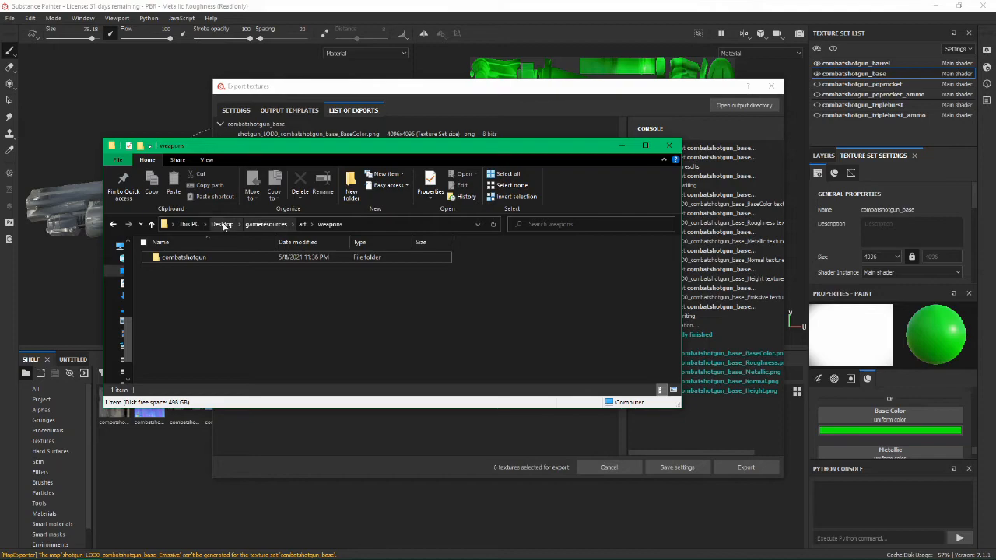
Step: Move combatshotgun_base.tga from the Desktop into gameresources/art/weapons/combatshotgun
{"action": "left_click", "coordinate": [224, 224]}
{"action": "left_click", "coordinate": [265, 257]}
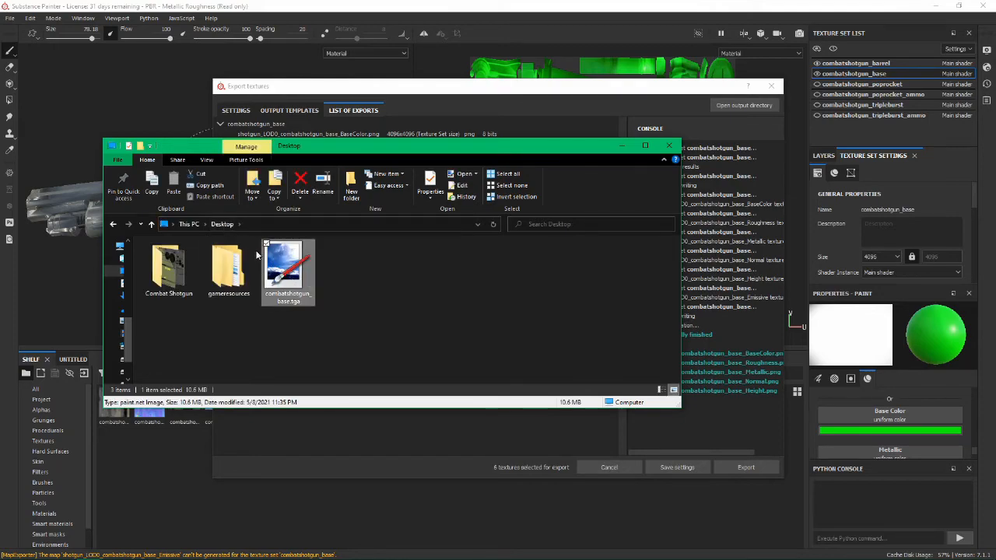
{"action": "double_click", "coordinate": [230, 269]}
{"action": "double_click", "coordinate": [242, 263]}
{"action": "double_click", "coordinate": [243, 261]}
{"action": "double_click", "coordinate": [244, 261]}
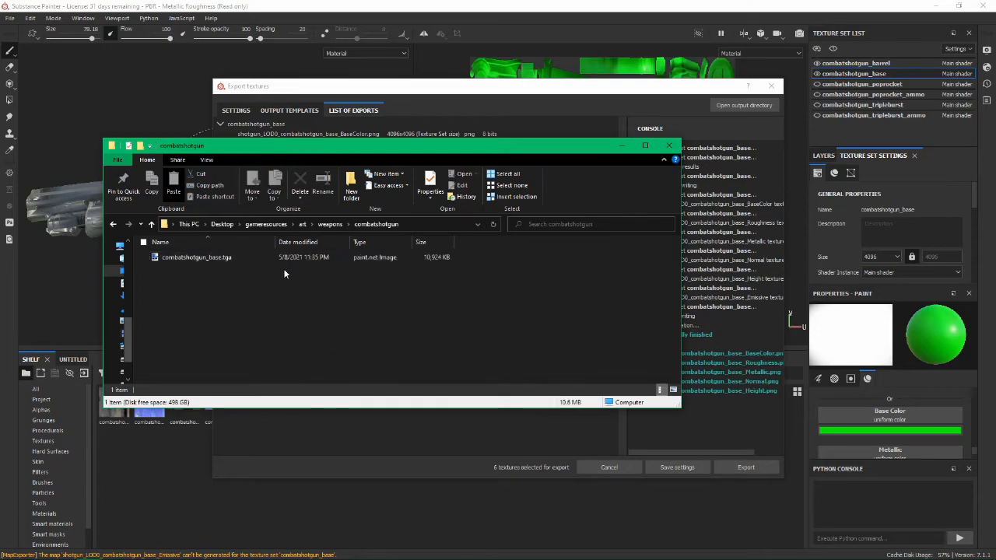
Step: Compress the Desktop's gameresources folder into a zip archive named LimeShotgunBaseTutorial.zip
{"action": "left_click", "coordinate": [266, 224]}
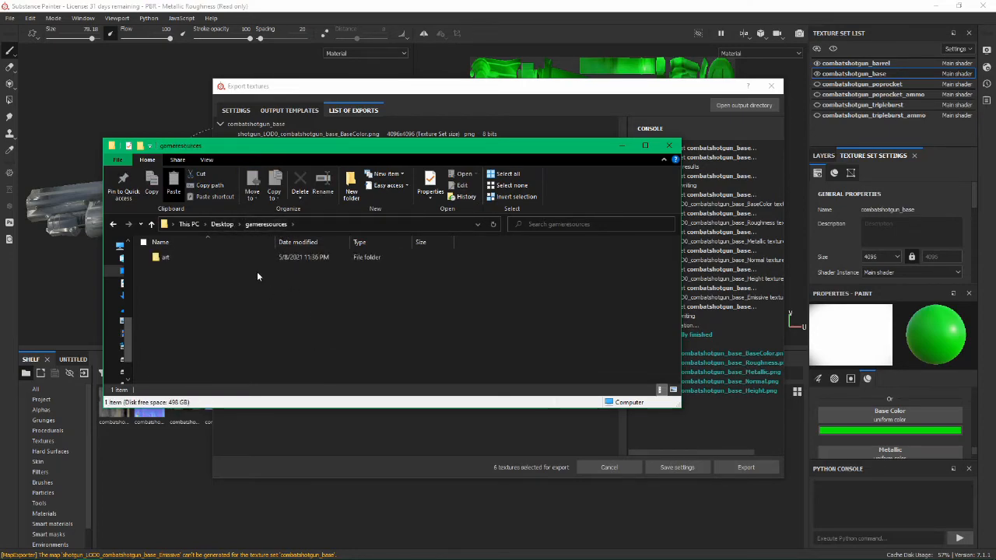
{"action": "left_click", "coordinate": [221, 225]}
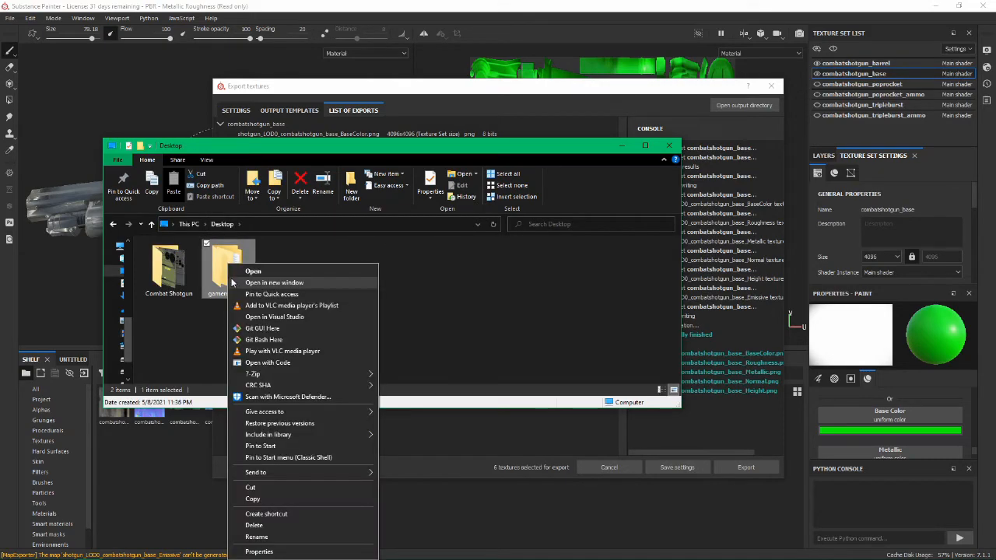
{"action": "right_click", "coordinate": [228, 265]}
{"action": "mouse_move", "coordinate": [326, 472]}
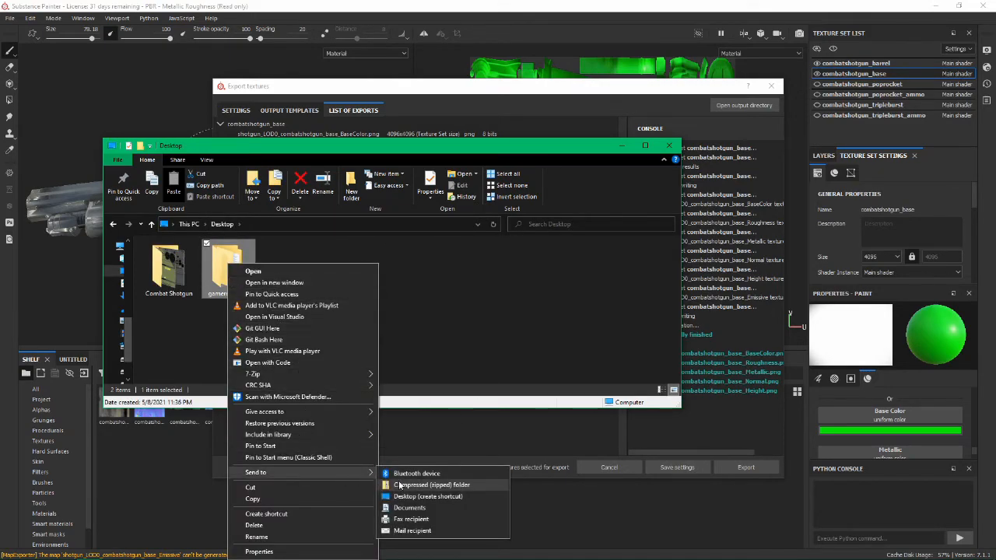
{"action": "left_click", "coordinate": [404, 483]}
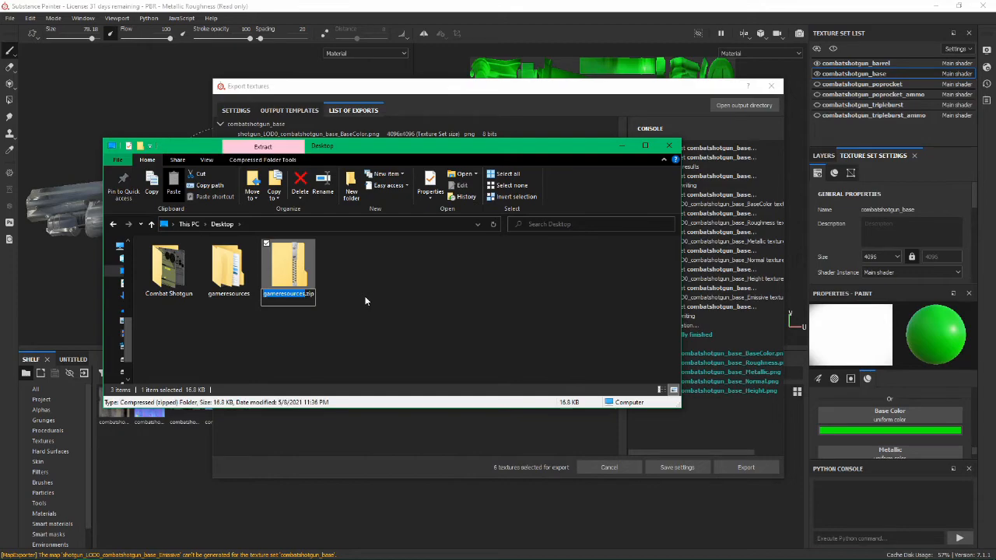
{"action": "type", "text": "LimeSHot"}
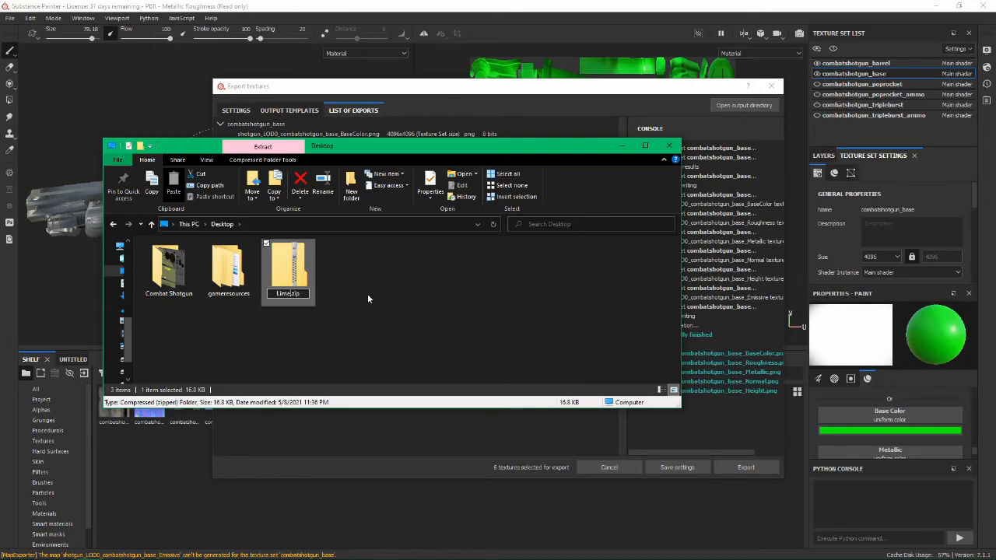
{"action": "type", "text": "gunBase"}
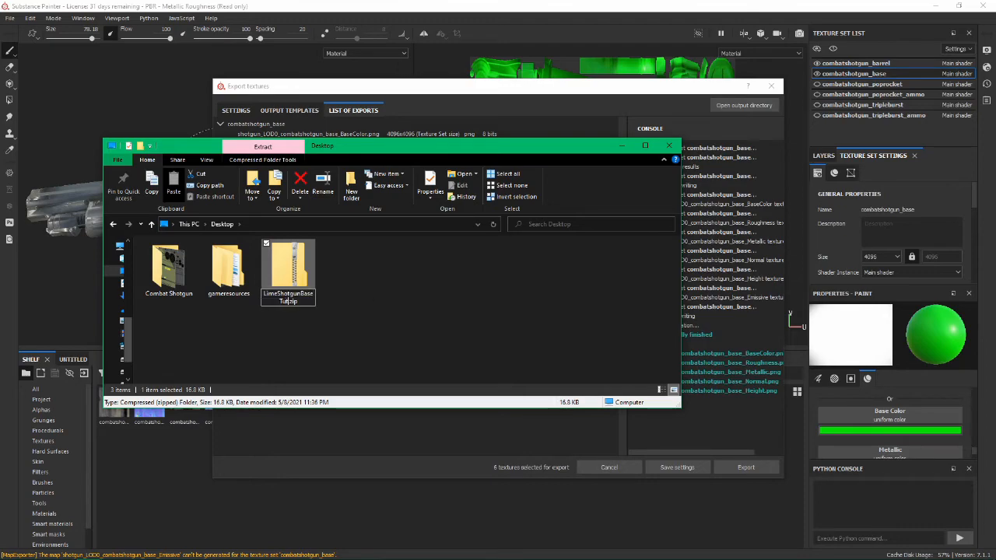
{"action": "type", "text": "Tutorial"}
{"action": "key", "text": "Return"}
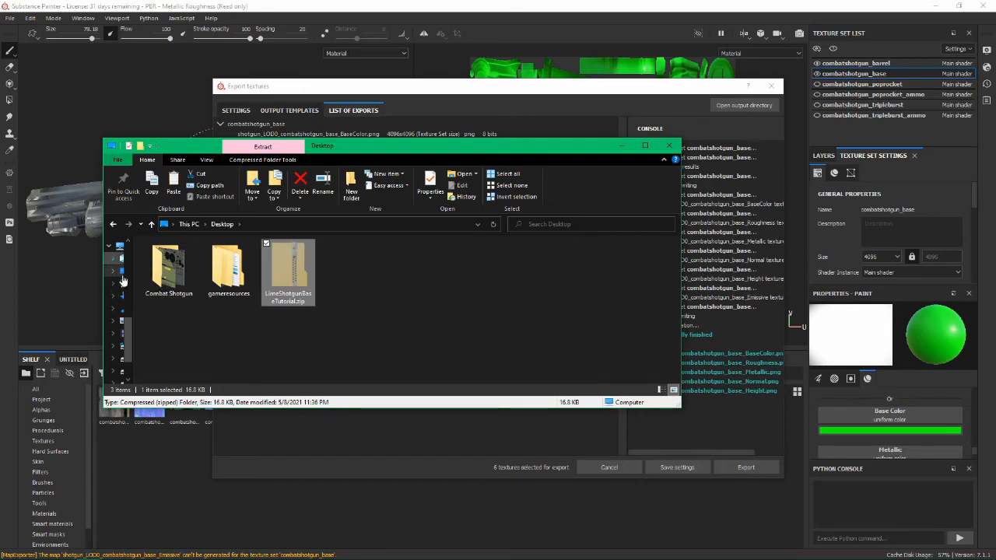
Step: Move LimeShotgunBaseTutorial.zip into the Mods folder of the DOOMEternal game directory
{"action": "left_click_drag", "start_coordinate": [134, 280], "coordinate": [140, 283]}
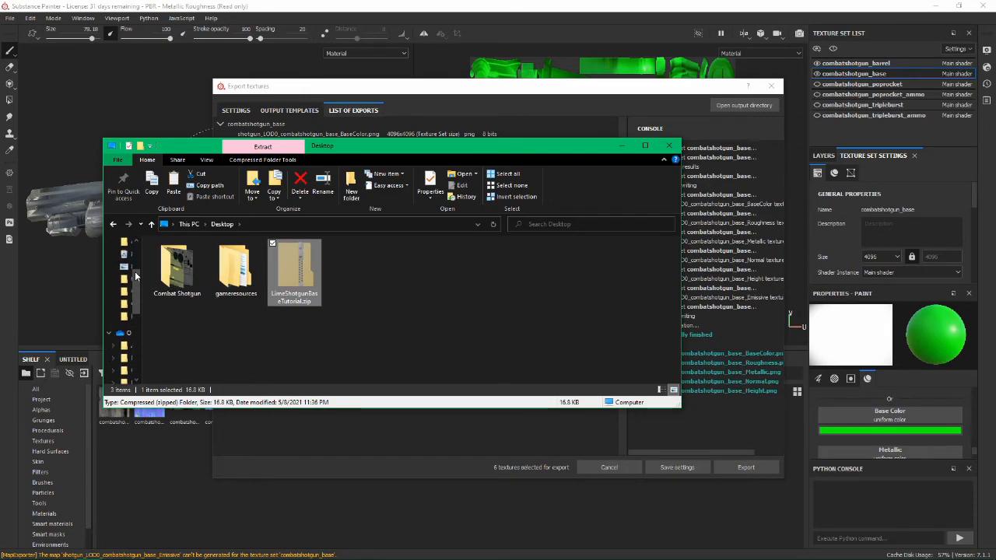
{"action": "left_click", "coordinate": [126, 276]}
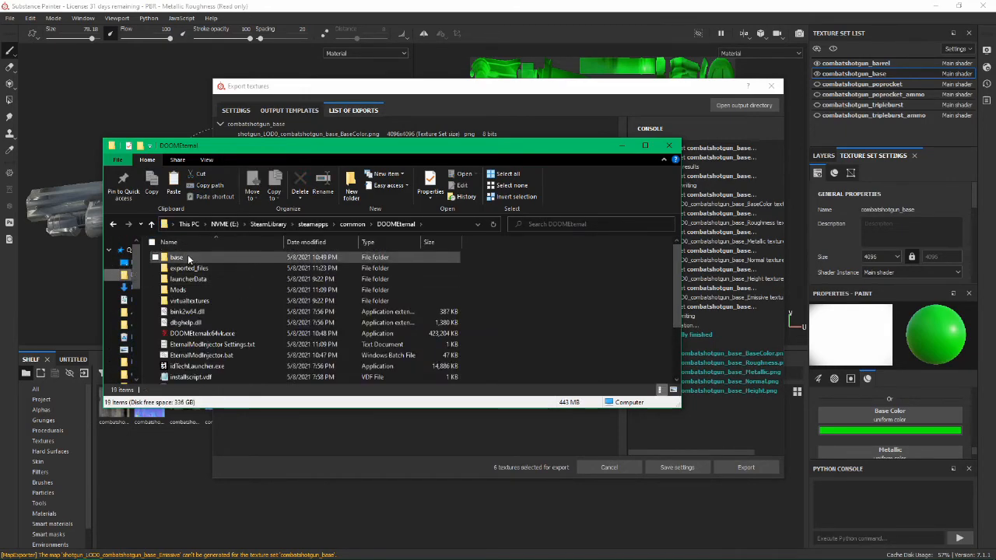
{"action": "double_click", "coordinate": [178, 289]}
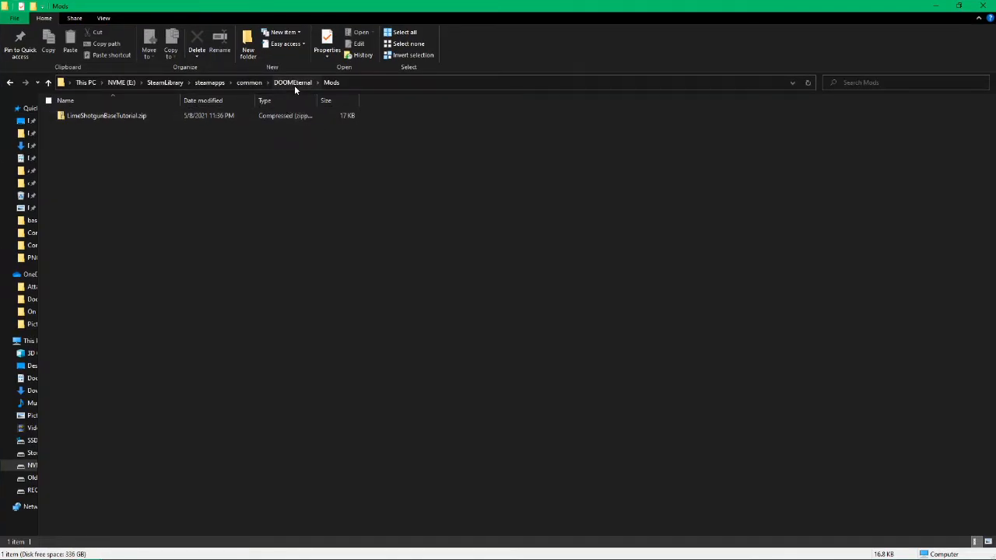
Step: Run EternalModInjector.bat from the DOOMEternal folder to inject the mod and launch the game
{"action": "left_click", "coordinate": [293, 84]}
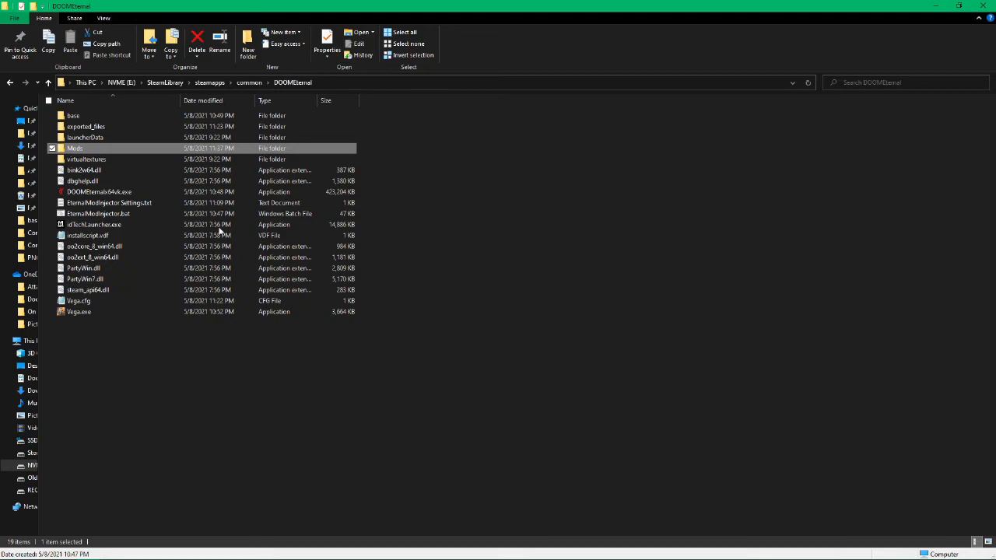
{"action": "left_click", "coordinate": [107, 215]}
{"action": "double_click", "coordinate": [107, 216]}
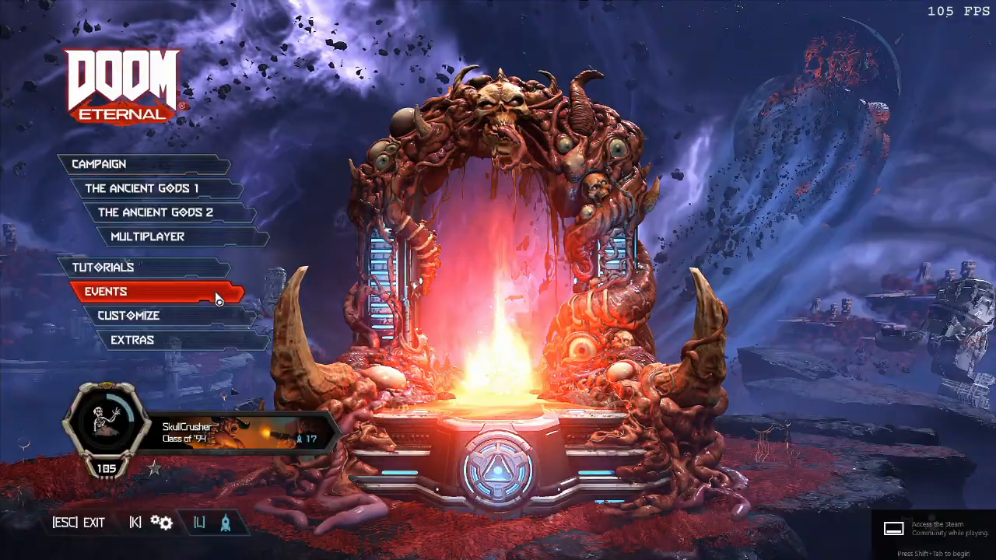
Step: In DOOM Eternal, view the Combat Shotgun under the Slayer's weapon skins to check the modded texture
{"action": "left_click", "coordinate": [191, 255]}
{"action": "left_click", "coordinate": [191, 127]}
{"action": "left_click", "coordinate": [173, 98]}
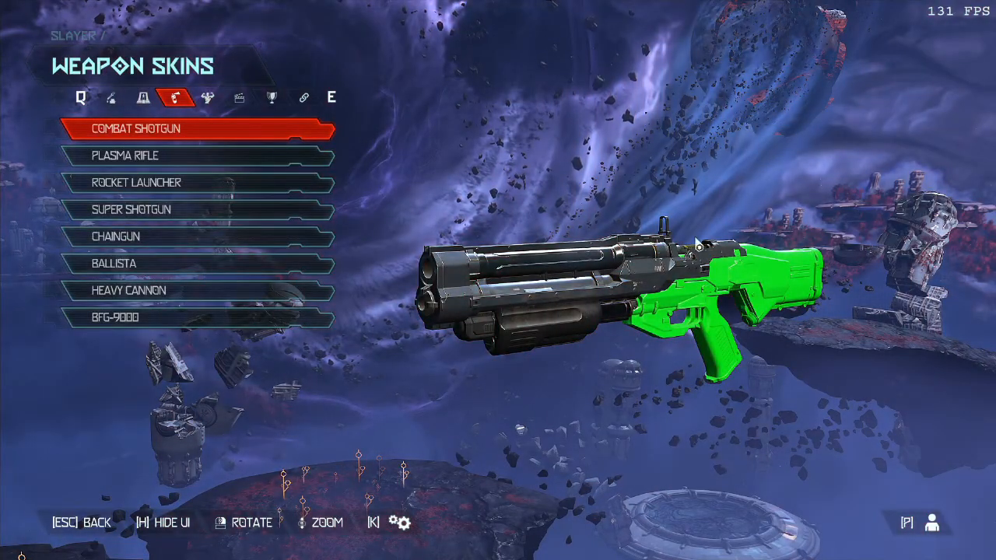
Step: Return to the main menu and load the Exultia mission from the campaign's mission select
{"action": "left_click", "coordinate": [81, 522]}
{"action": "left_click", "coordinate": [77, 522]}
{"action": "left_click", "coordinate": [133, 165]}
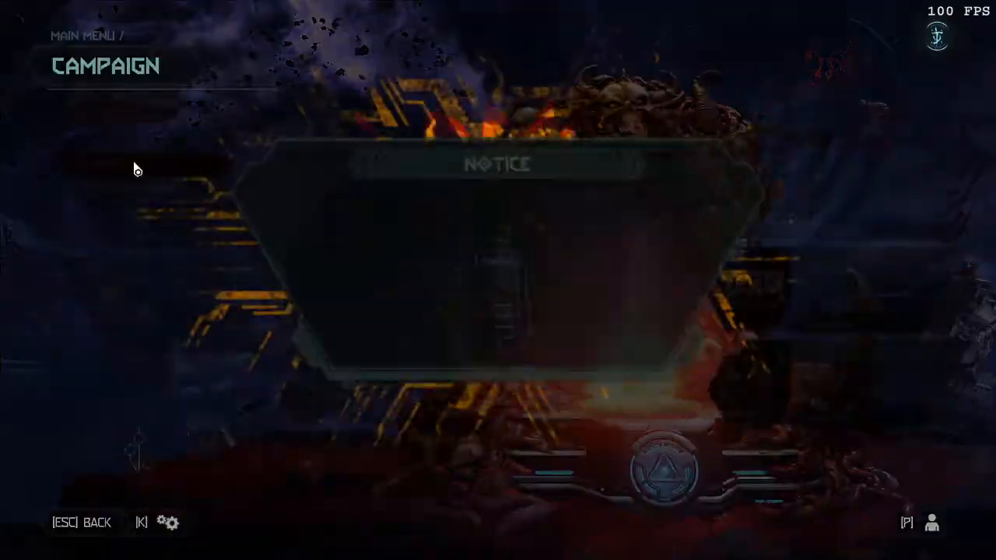
{"action": "left_click", "coordinate": [133, 124]}
{"action": "left_click", "coordinate": [134, 148]}
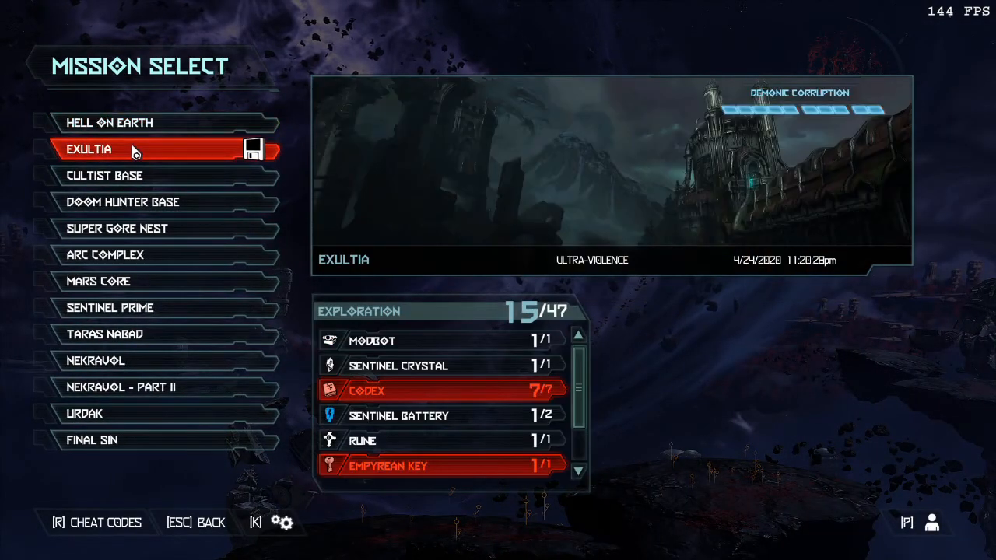
{"action": "left_click", "coordinate": [133, 149]}
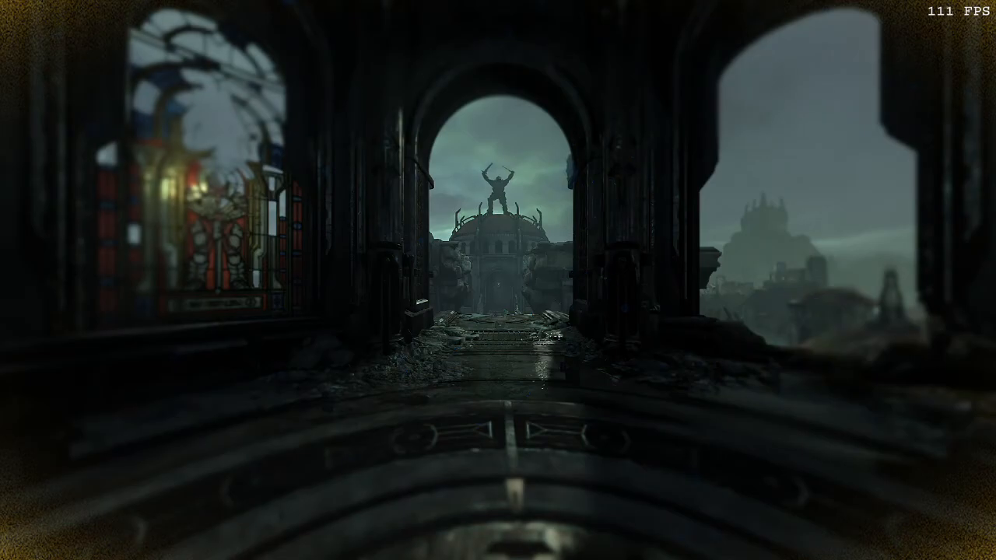